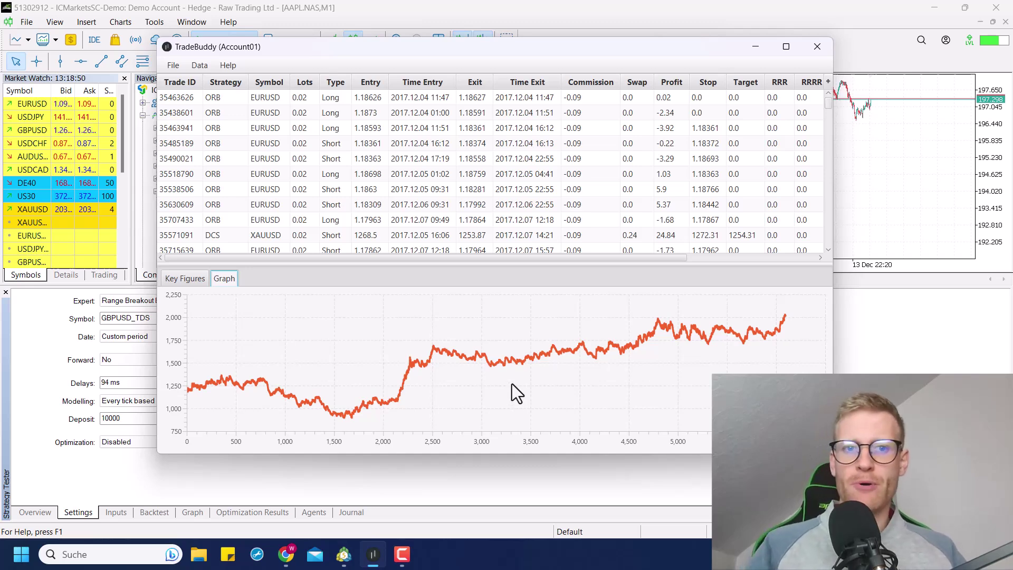
Switch to MetaTrader 5 and review the strategy tester's graph, overview, settings, backtest results and inputs
{"action": "left_click", "coordinate": [495, 490]}
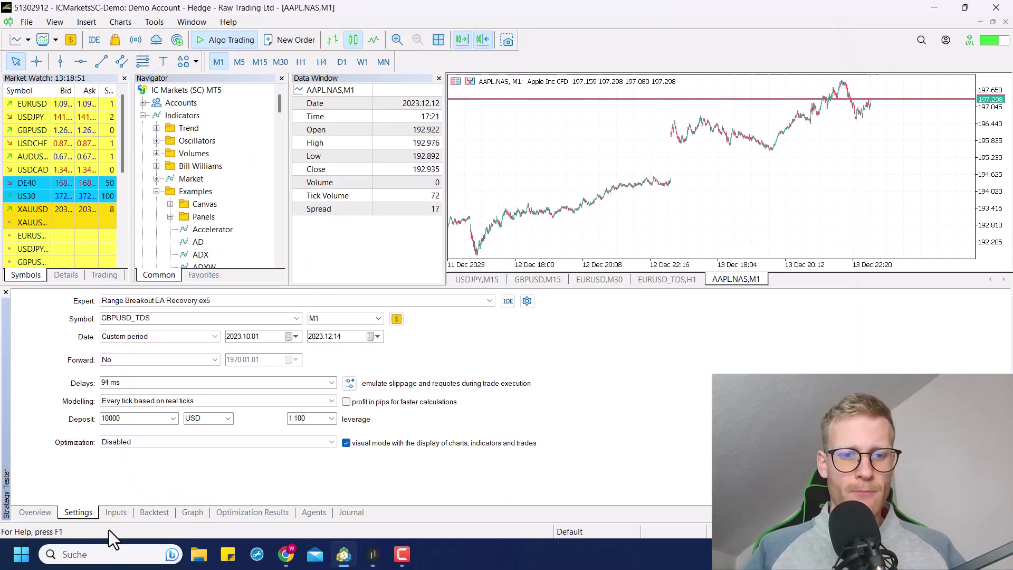
{"action": "left_click", "coordinate": [174, 513]}
{"action": "left_click", "coordinate": [185, 512]}
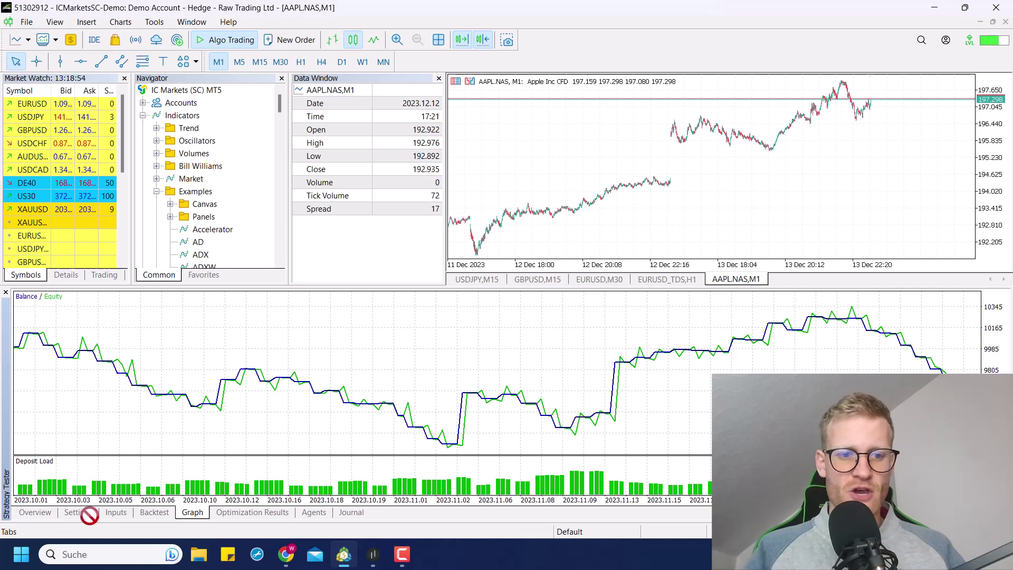
{"action": "left_click", "coordinate": [52, 514]}
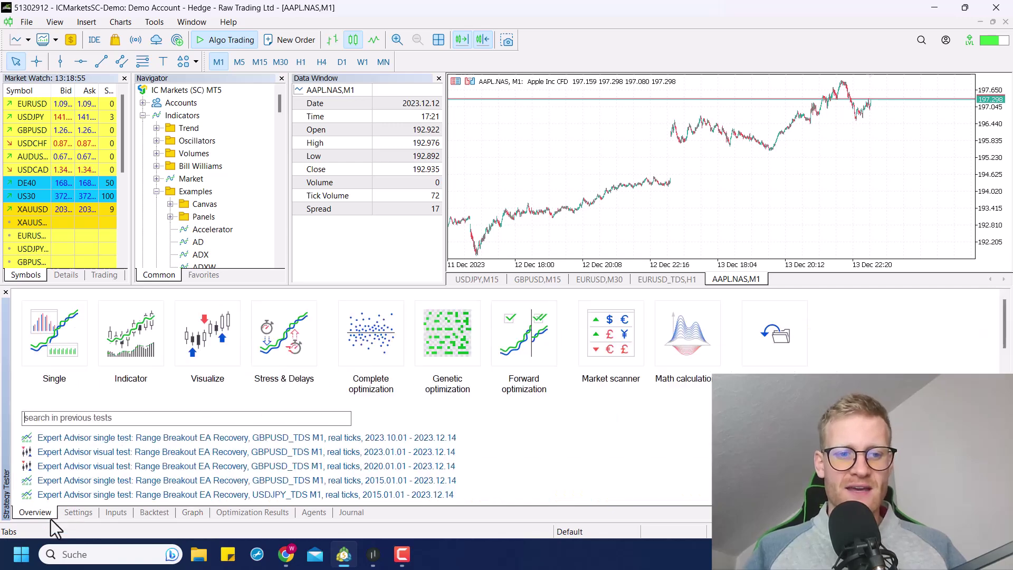
{"action": "left_click", "coordinate": [91, 512]}
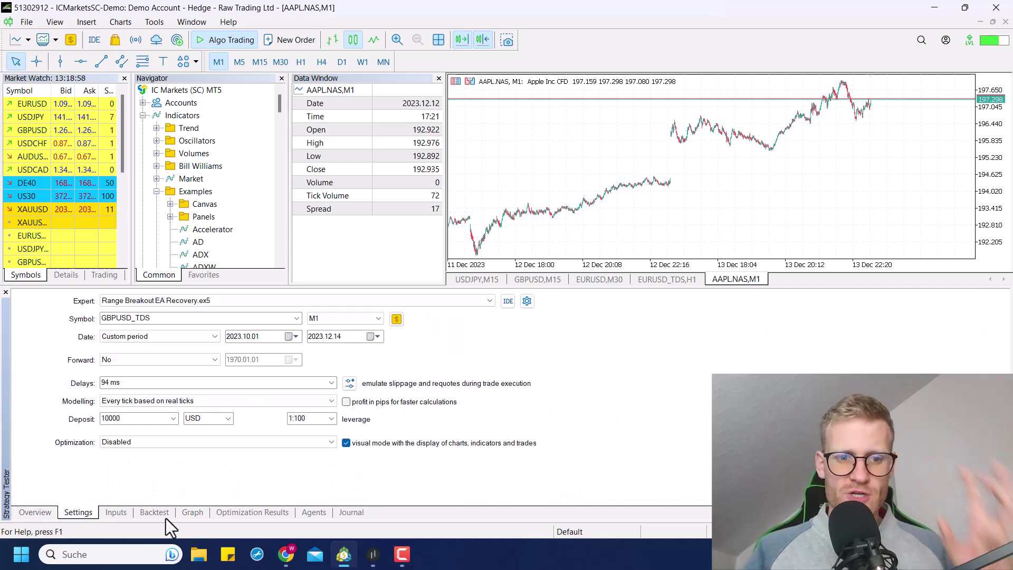
{"action": "left_click", "coordinate": [151, 513]}
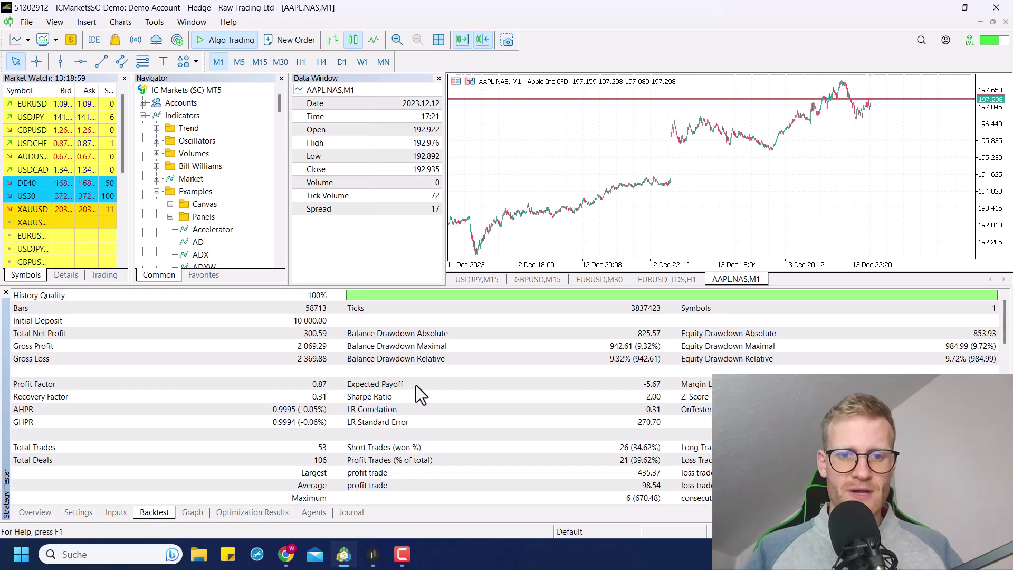
{"action": "left_click", "coordinate": [192, 512]}
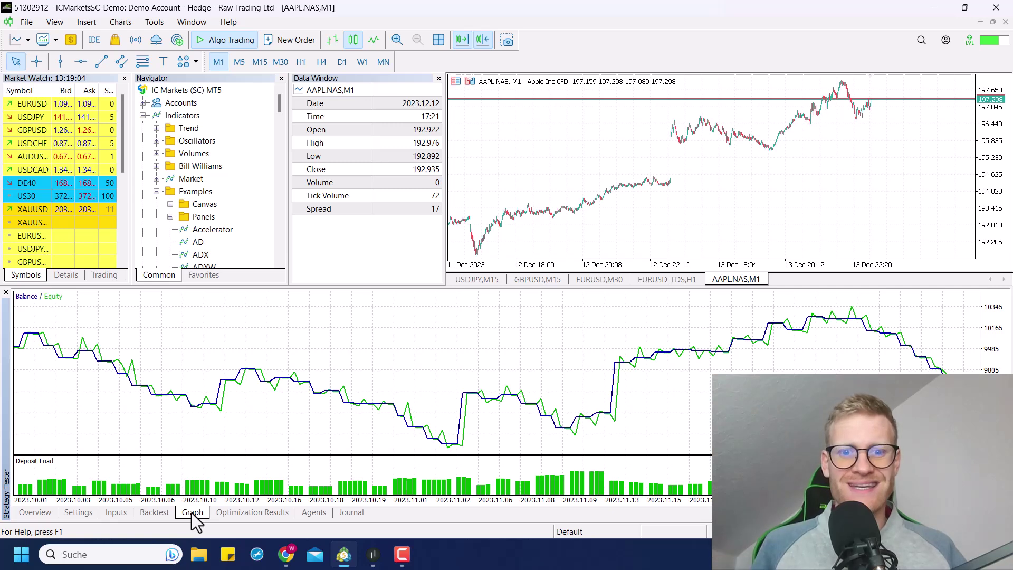
{"action": "left_click", "coordinate": [141, 513]}
{"action": "left_click", "coordinate": [113, 512]}
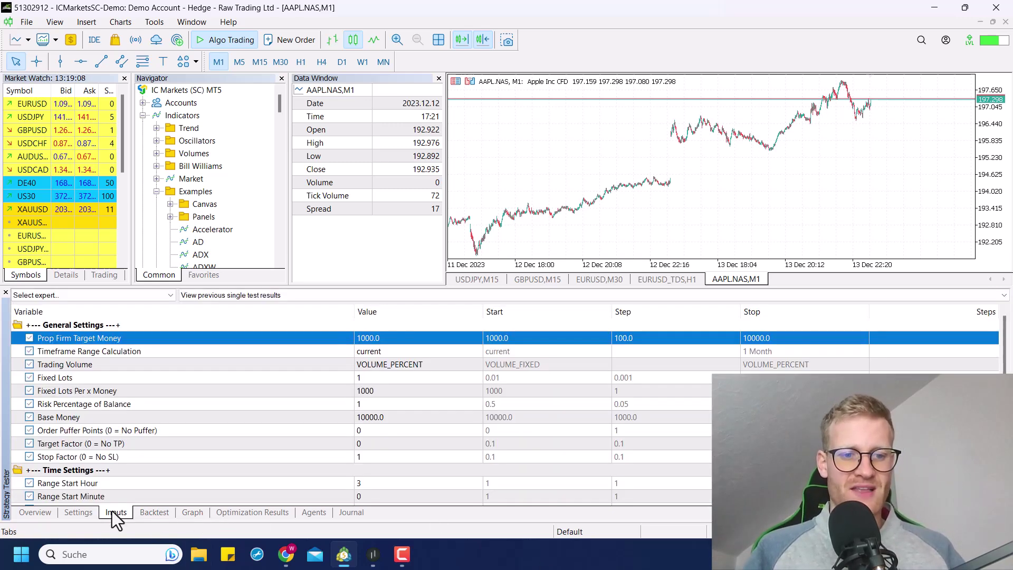
{"action": "left_click", "coordinate": [91, 511]}
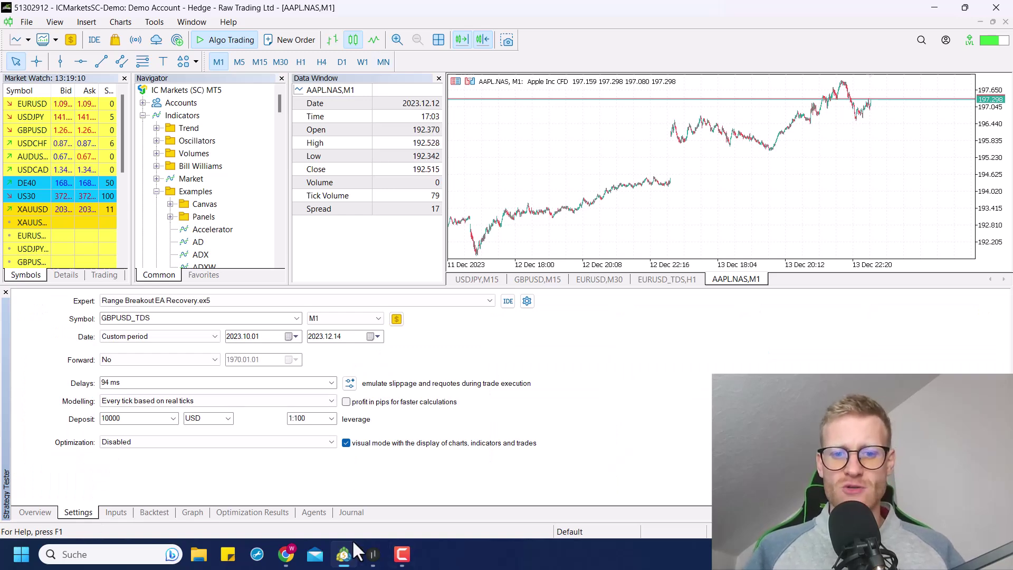
Switch to TradeBuddy to view the account graph, then to Chrome to look over the TradeBuddy download page
{"action": "left_click", "coordinate": [373, 557]}
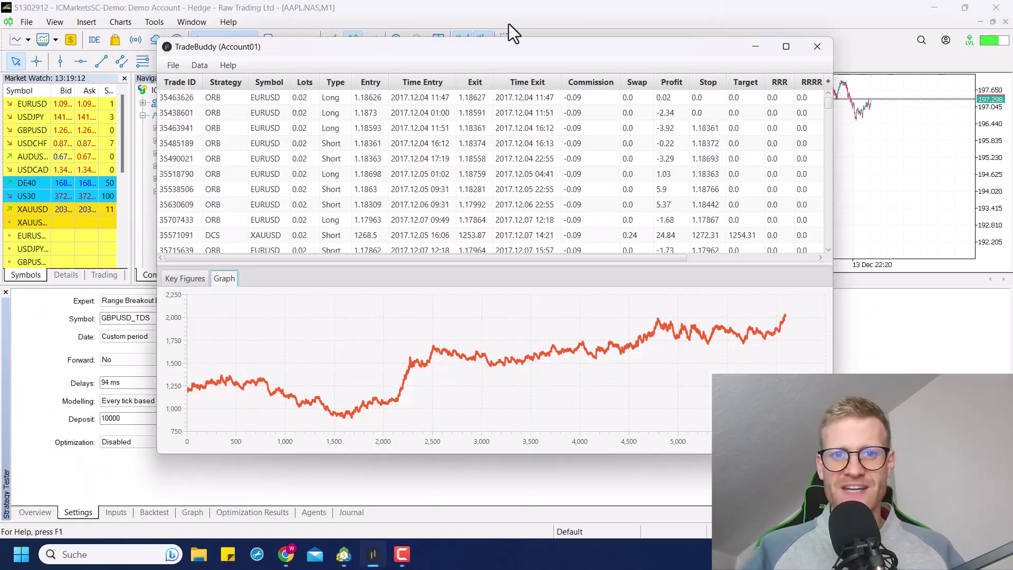
{"action": "left_click_drag", "start_coordinate": [439, 49], "coordinate": [448, 62]}
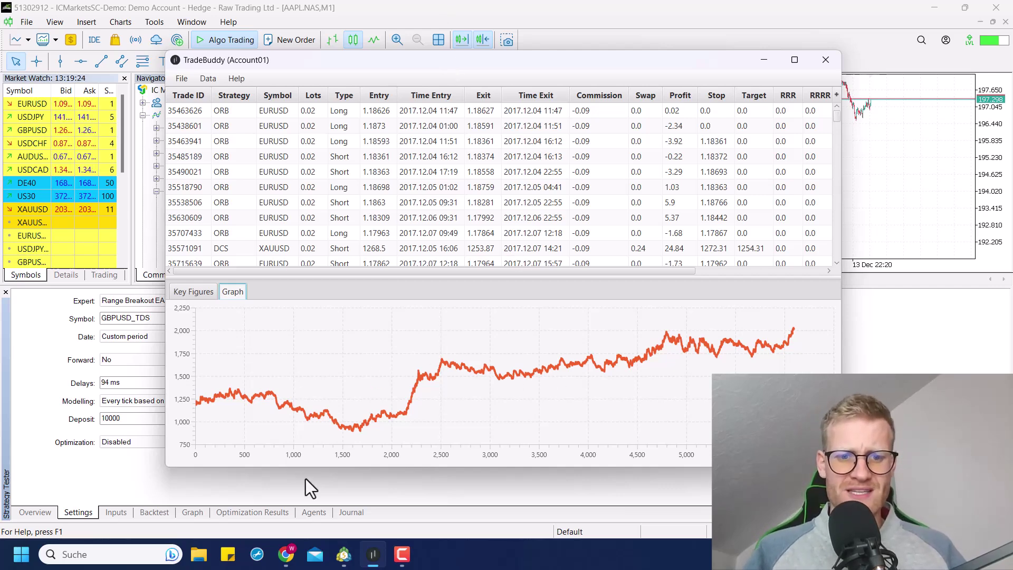
{"action": "left_click", "coordinate": [291, 562]}
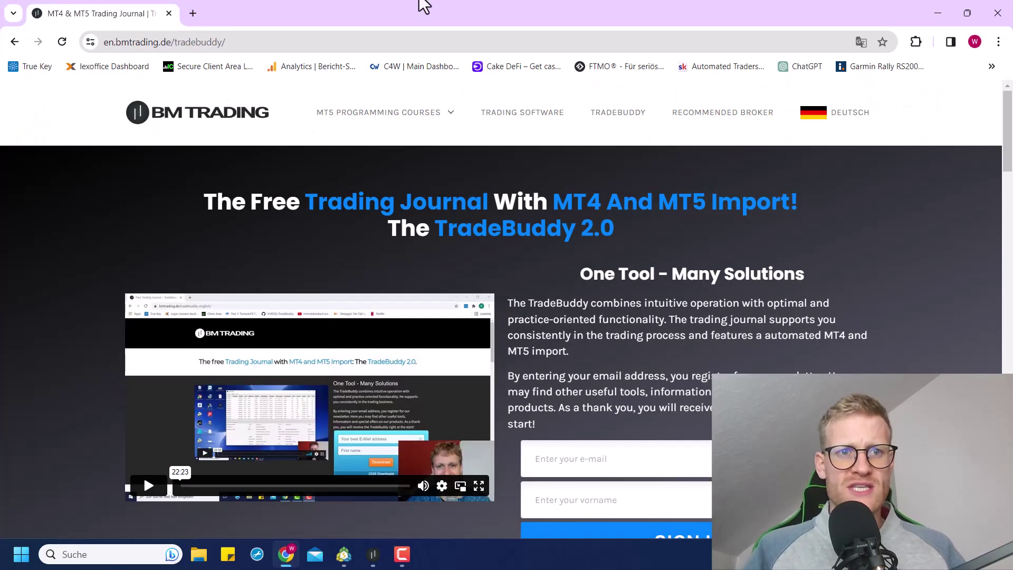
{"action": "left_click", "coordinate": [117, 43]}
{"action": "left_click", "coordinate": [254, 268]}
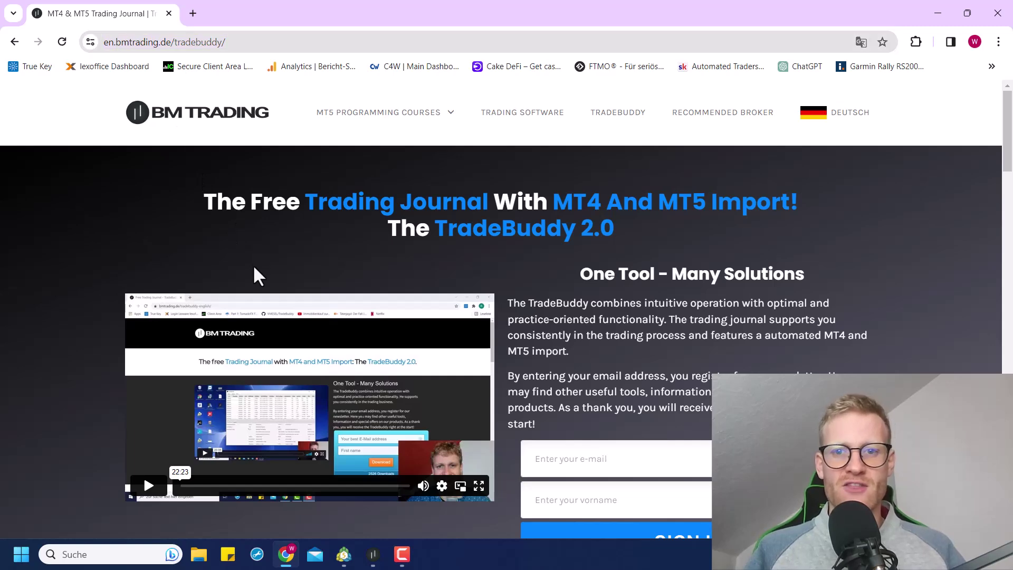
{"action": "left_click", "coordinate": [637, 122]}
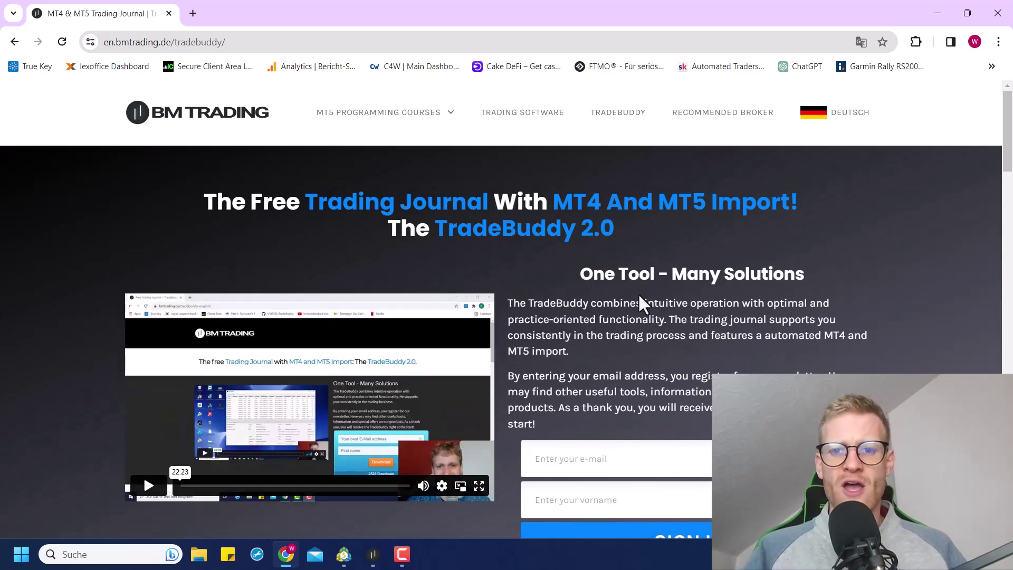
{"action": "scroll", "coordinate": [640, 300], "scroll_direction": "down", "scroll_amount": 1}
{"action": "scroll", "coordinate": [560, 236], "scroll_direction": "up", "scroll_amount": 1}
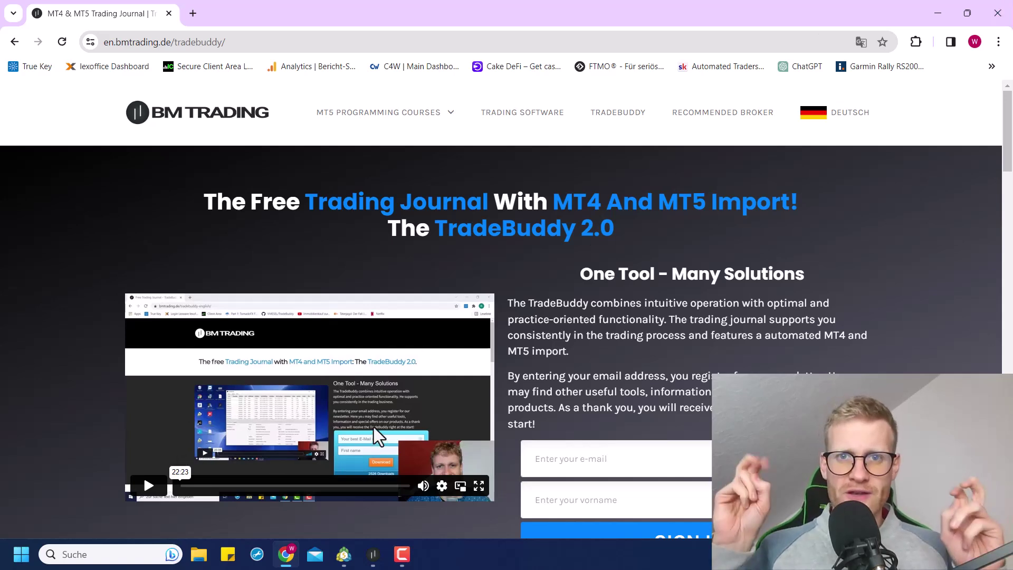
Close the Chrome and TradeBuddy windows and minimize MetaTrader to reach the desktop
{"action": "left_click", "coordinate": [997, 15]}
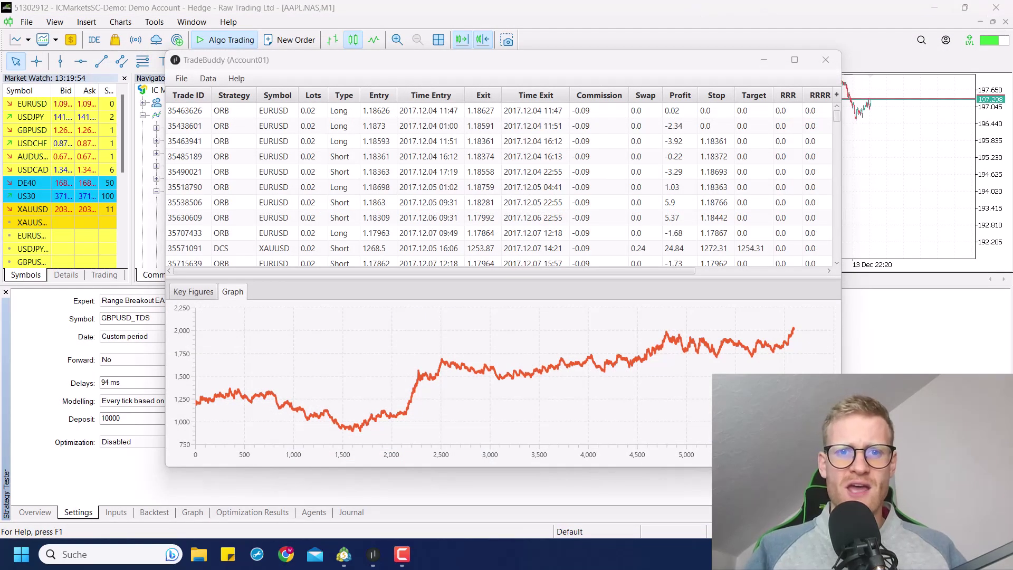
{"action": "left_click", "coordinate": [831, 62]}
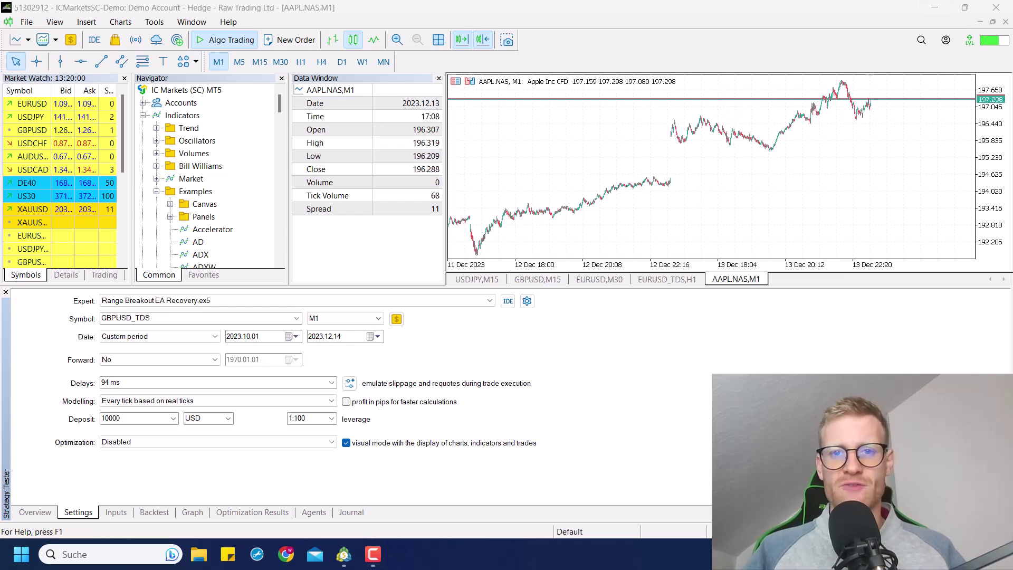
{"action": "left_click", "coordinate": [935, 8]}
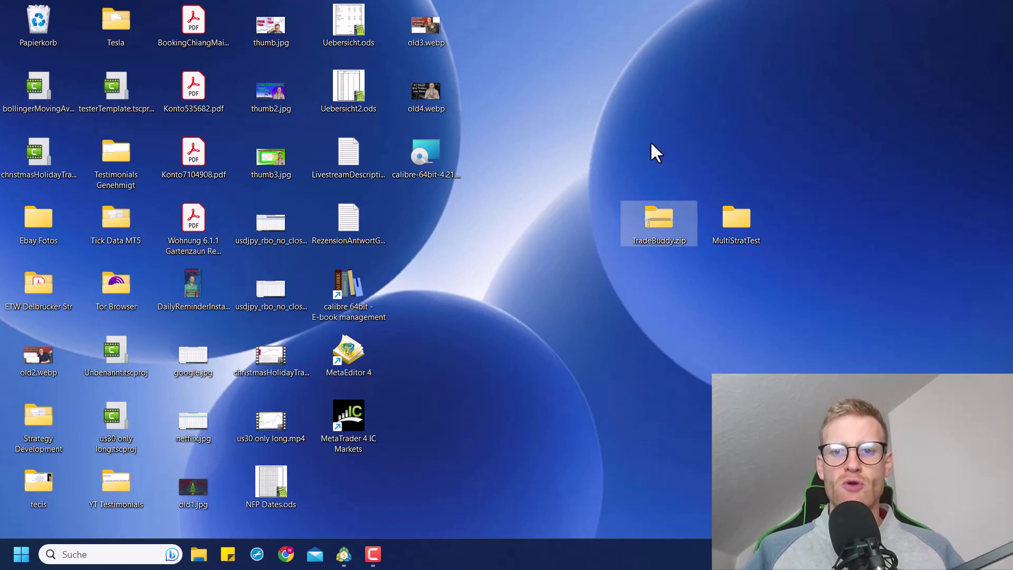
Check the contents of TradeBuddy.zip on the desktop and extract all its files into a TradeBuddy folder
{"action": "double_click", "coordinate": [657, 218]}
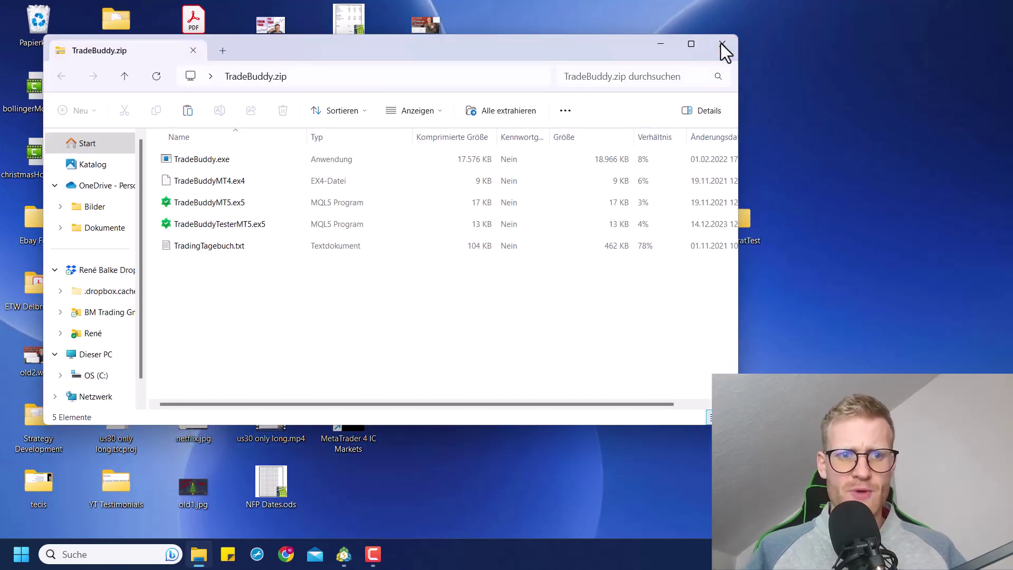
{"action": "left_click", "coordinate": [721, 43]}
{"action": "right_click", "coordinate": [657, 220]}
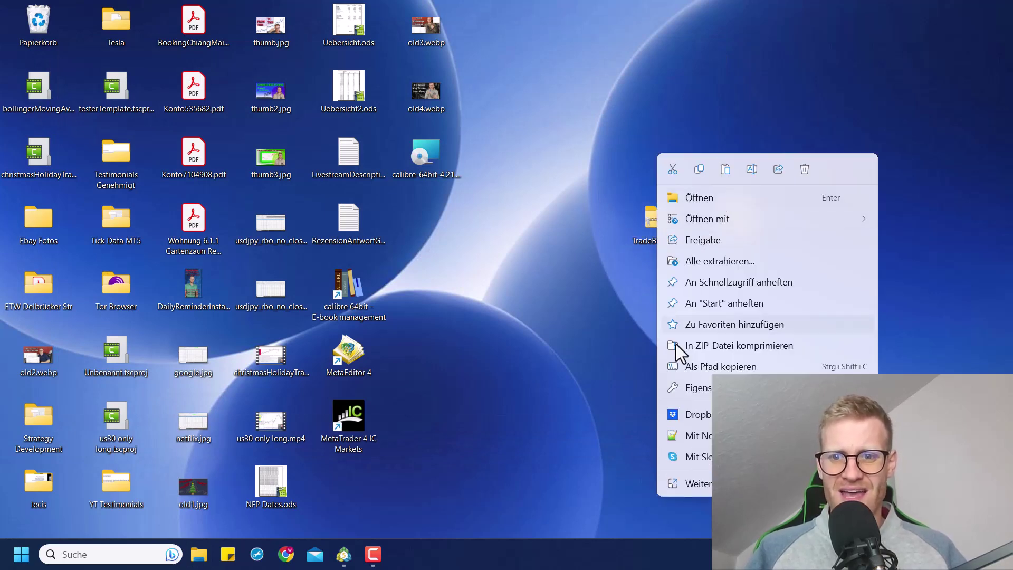
{"action": "left_click", "coordinate": [713, 260]}
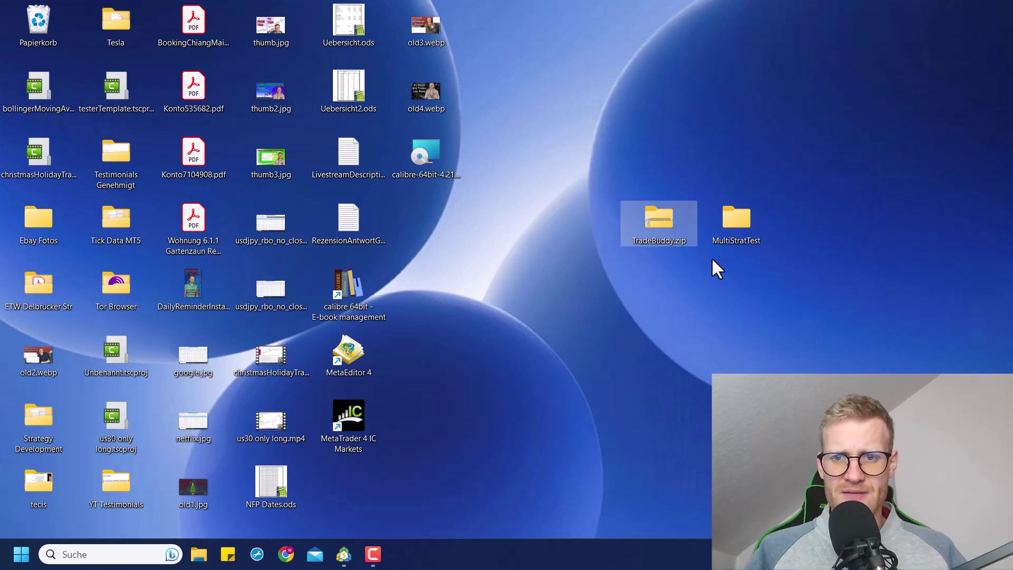
{"action": "left_click", "coordinate": [588, 409]}
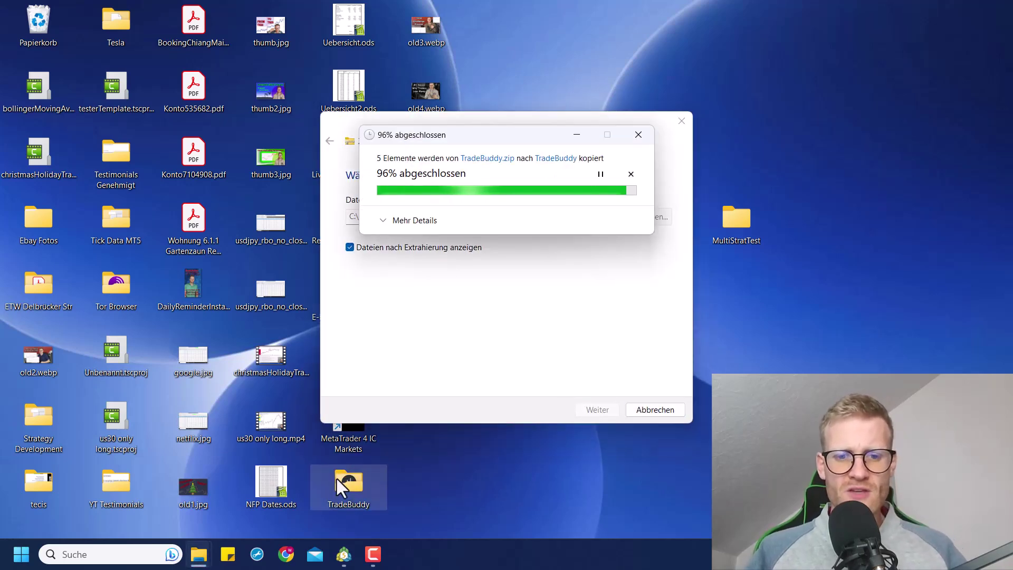
Close the extracted folder's window and place the TradeBuddy folder directly below TradeBuddy.zip on the desktop
{"action": "left_click_drag", "start_coordinate": [347, 478], "coordinate": [686, 78]}
{"action": "left_click", "coordinate": [613, 217]}
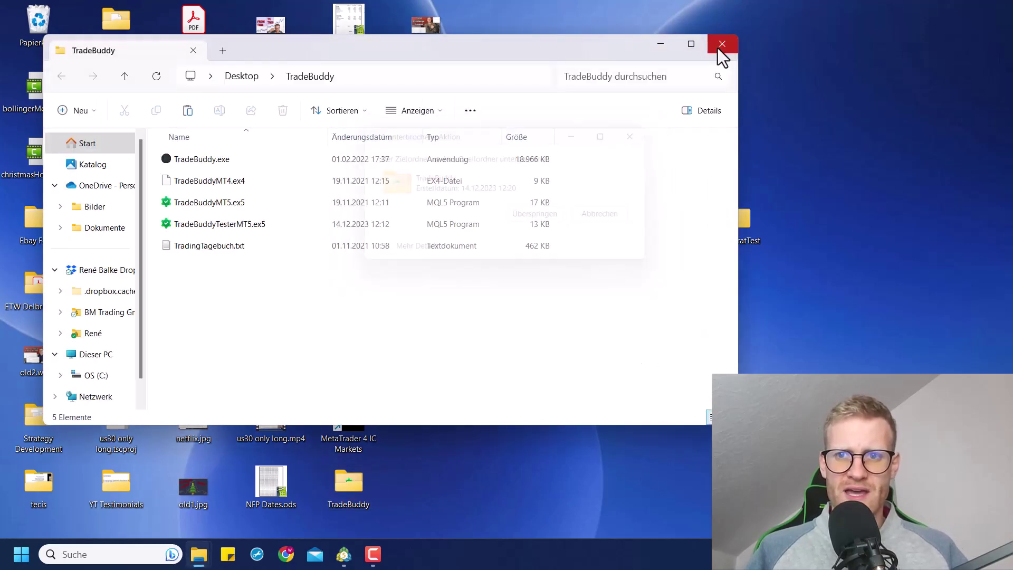
{"action": "left_click", "coordinate": [718, 48]}
{"action": "left_click_drag", "start_coordinate": [522, 411], "coordinate": [667, 281]}
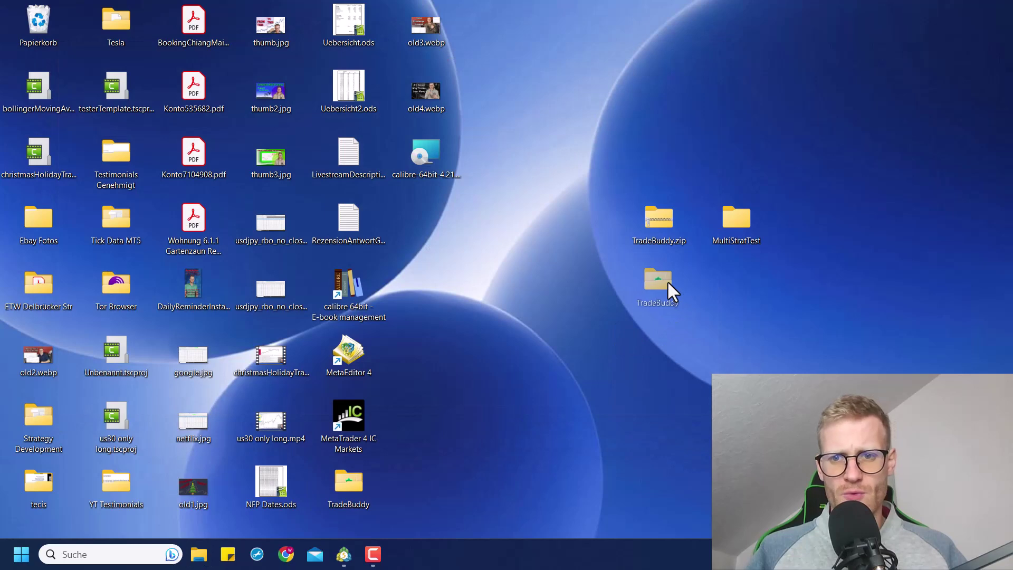
Open the extracted TradeBuddy folder and copy the file TradeBuddyTesterMT5.ex5
{"action": "double_click", "coordinate": [658, 284]}
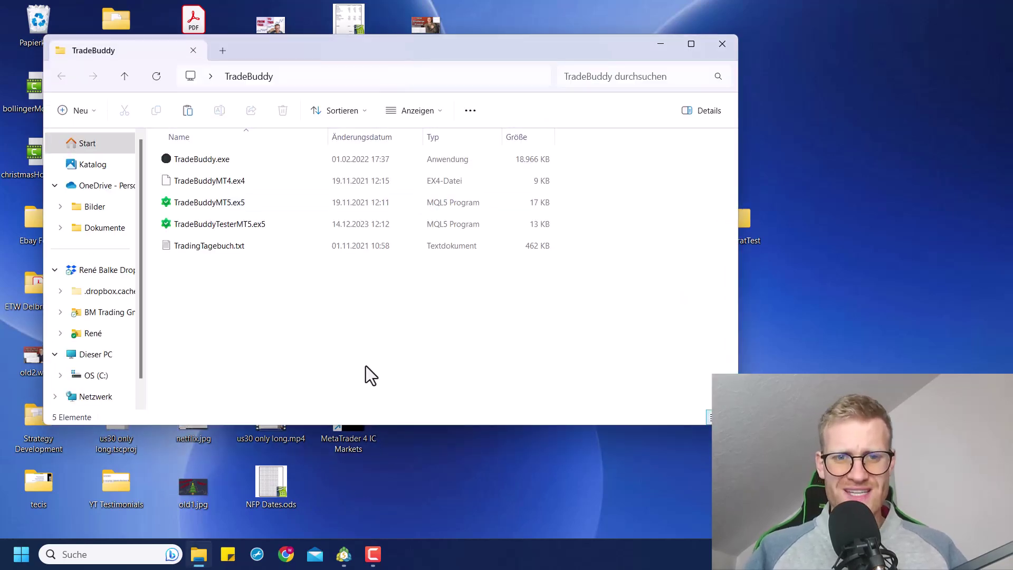
{"action": "left_click", "coordinate": [226, 159]}
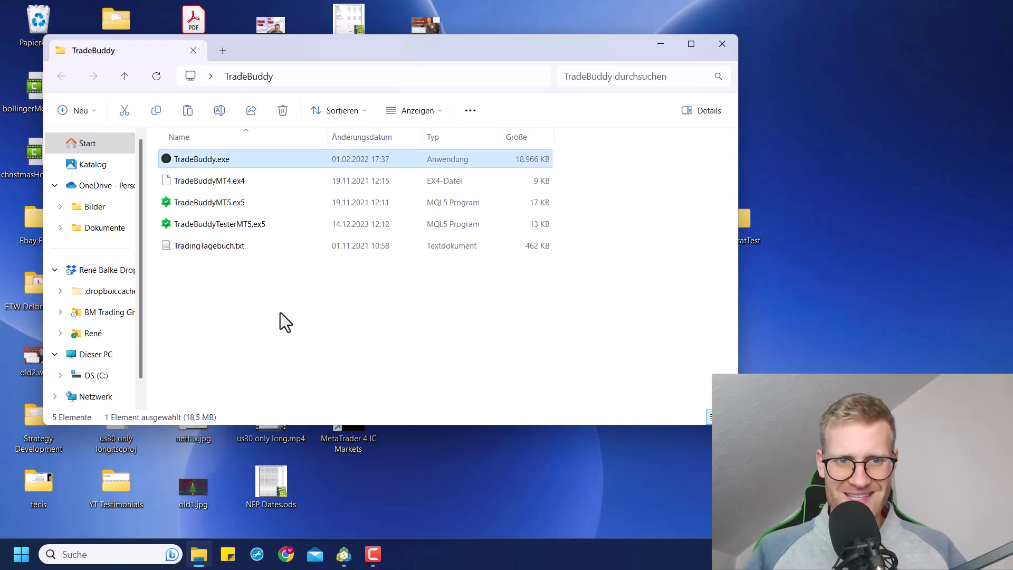
{"action": "left_click", "coordinate": [270, 294]}
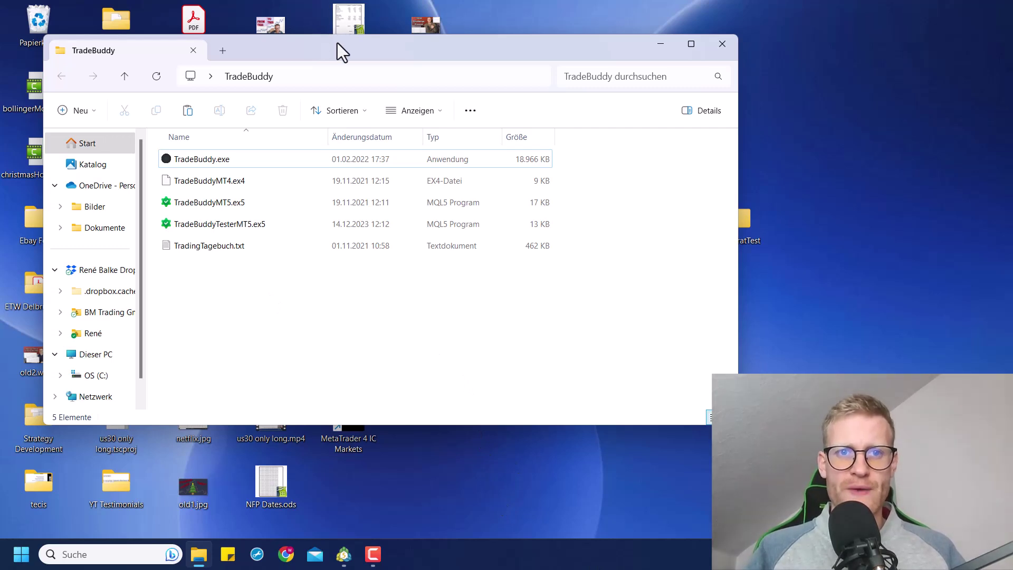
{"action": "left_click_drag", "start_coordinate": [337, 43], "coordinate": [359, 55]}
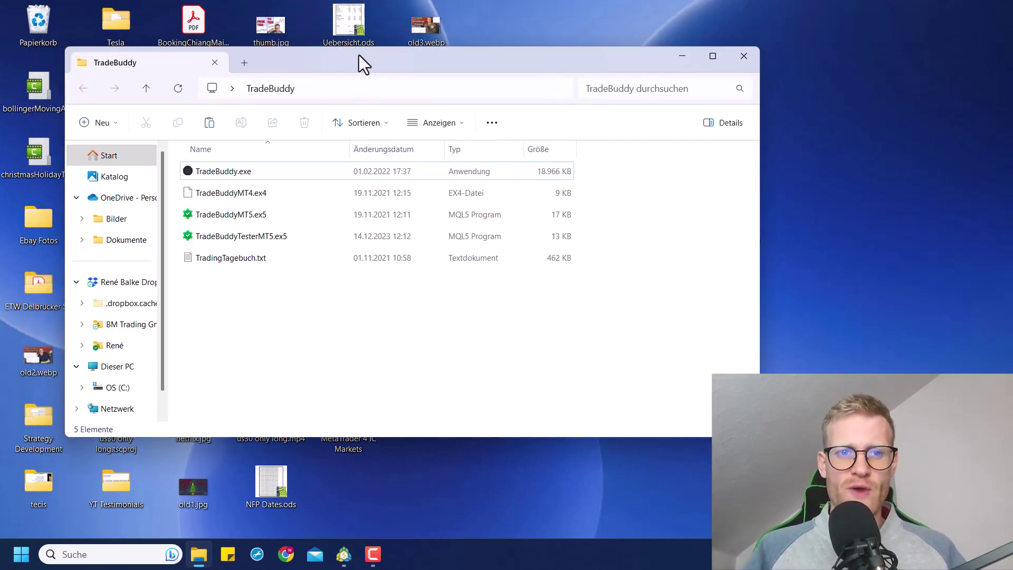
{"action": "left_click", "coordinate": [257, 235]}
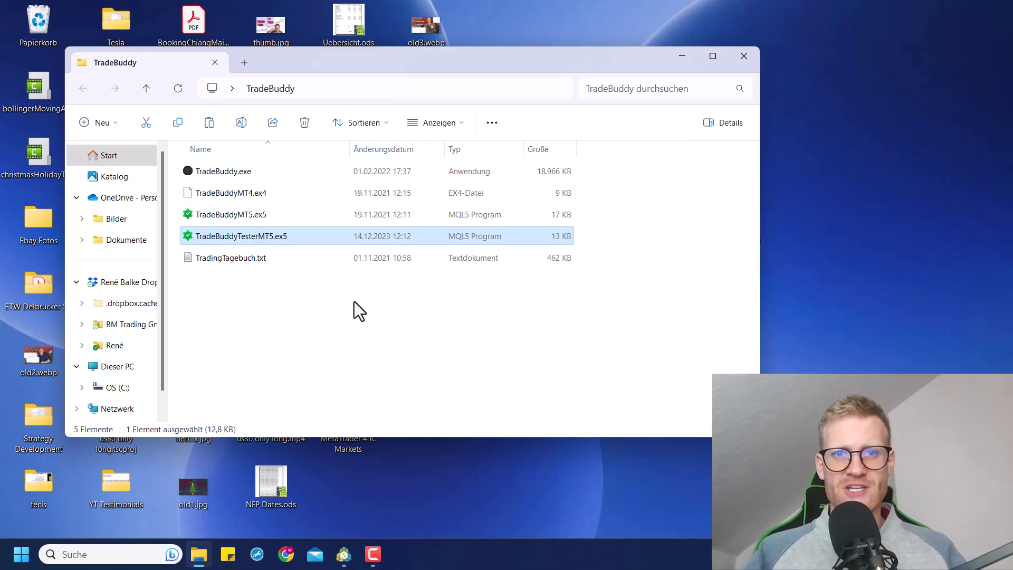
{"action": "right_click", "coordinate": [228, 237]}
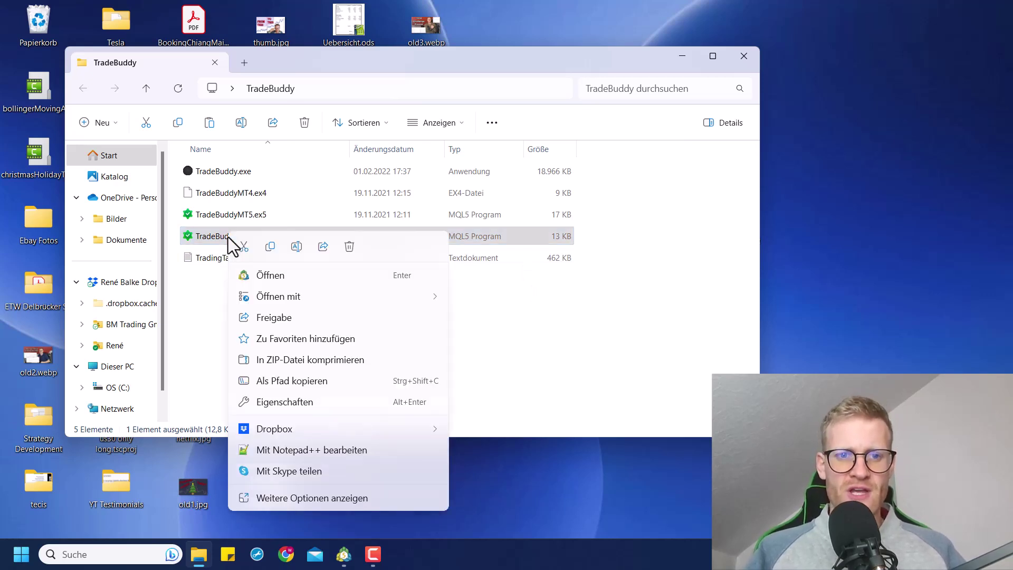
{"action": "left_click", "coordinate": [271, 249]}
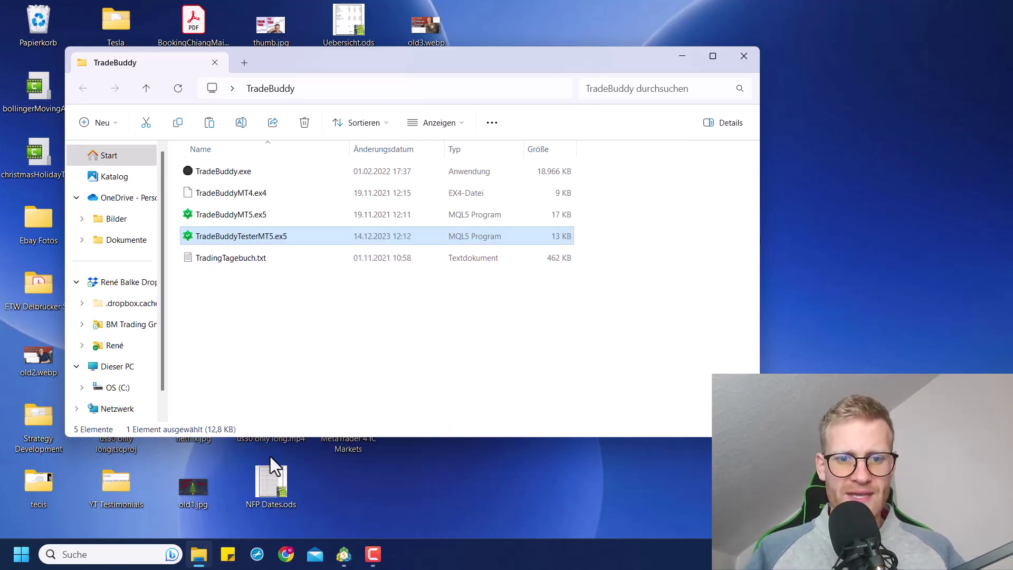
Switch to MetaTrader 5, open its data folder and go into the MQL5 folder
{"action": "left_click", "coordinate": [340, 554]}
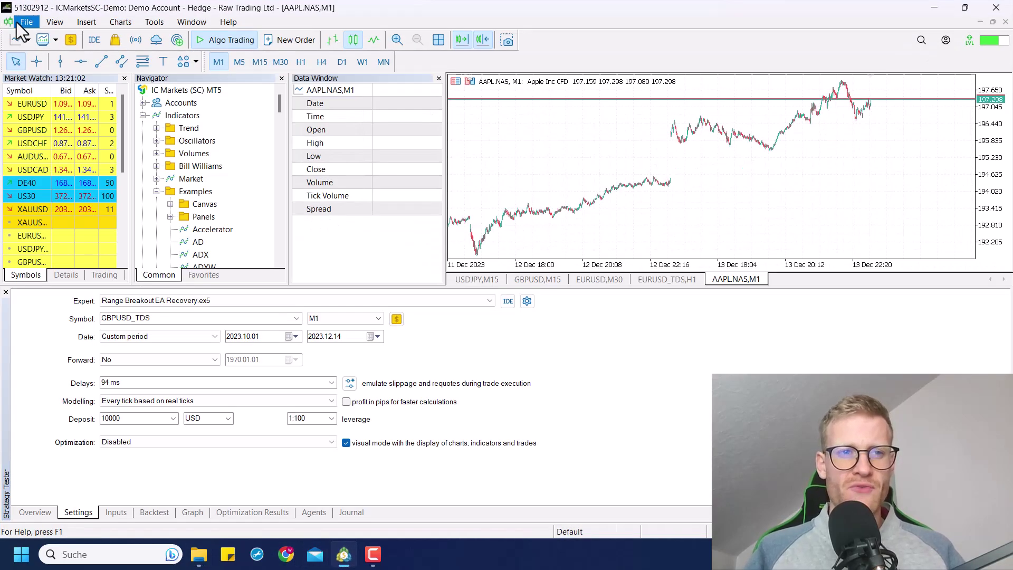
{"action": "left_click", "coordinate": [26, 22]}
{"action": "left_click", "coordinate": [59, 138]}
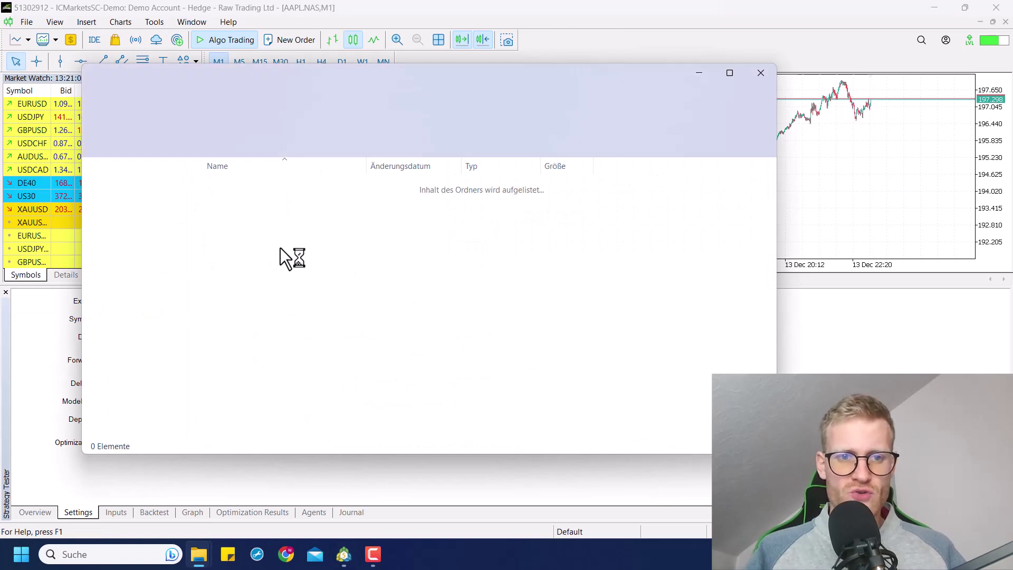
{"action": "left_click", "coordinate": [227, 252]}
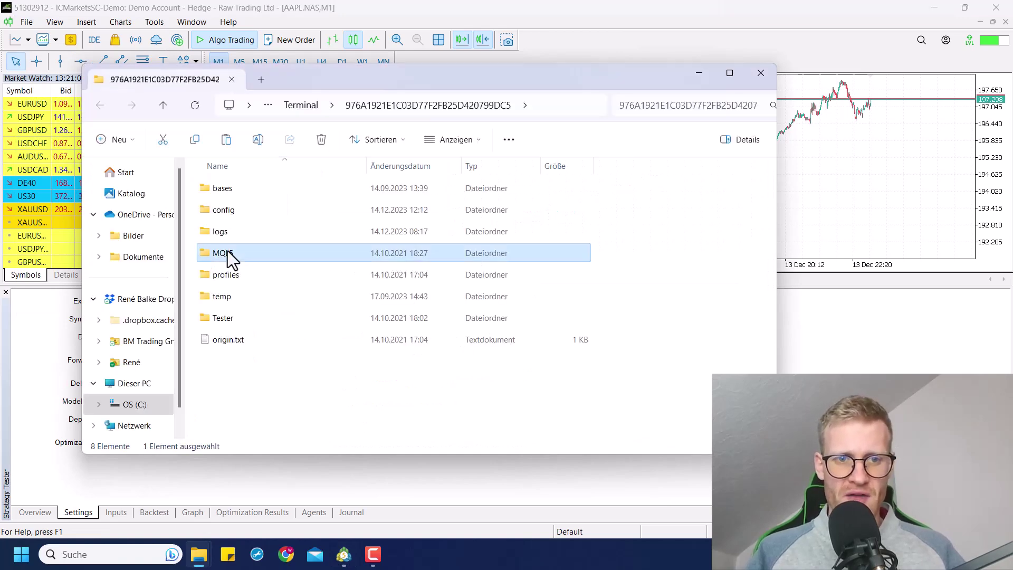
{"action": "double_click", "coordinate": [230, 254]}
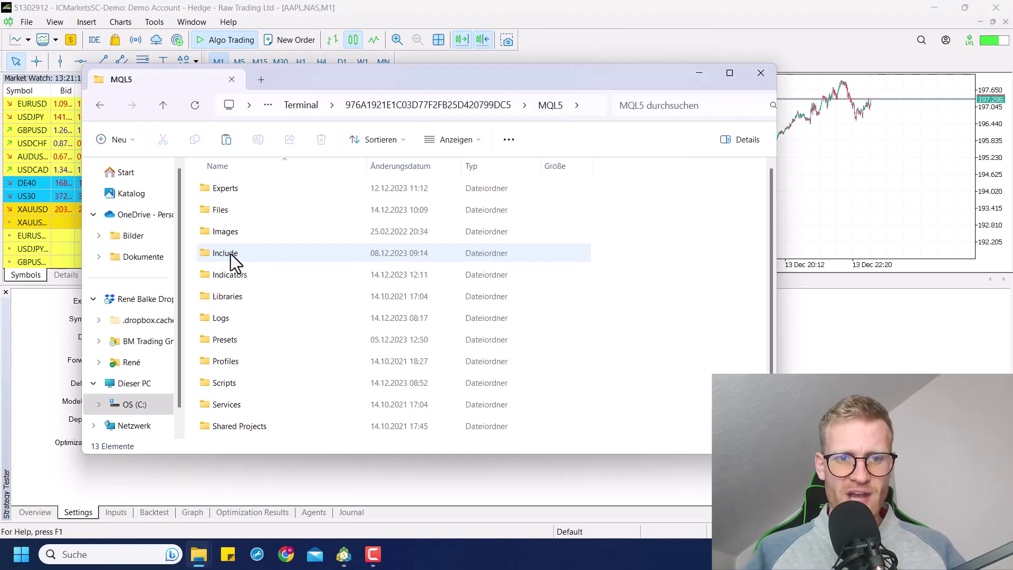
Paste the copied TradeBuddyTesterMT5.ex5 file into the Indicators subfolder of MQL5
{"action": "left_click", "coordinate": [238, 273]}
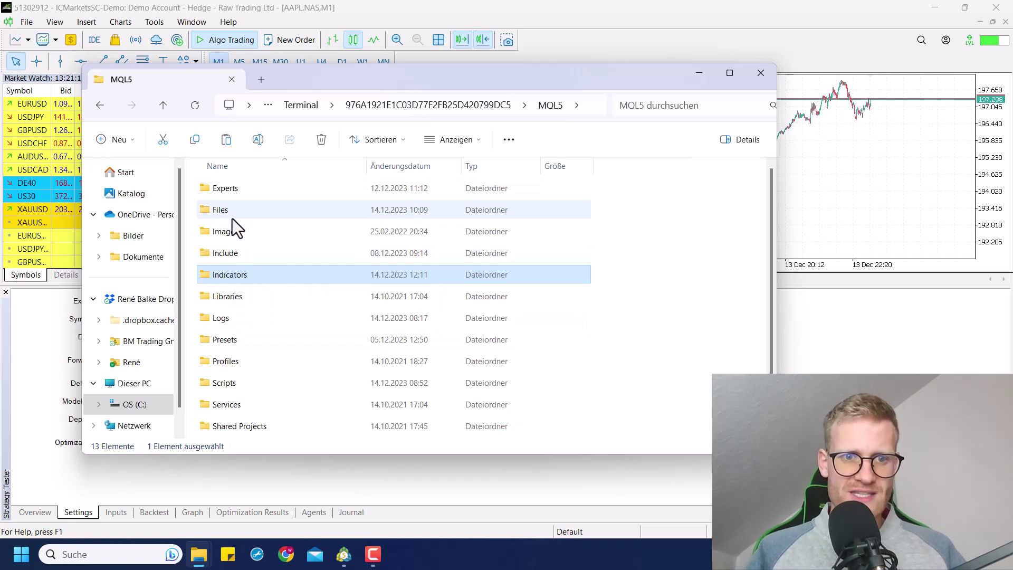
{"action": "double_click", "coordinate": [238, 278]}
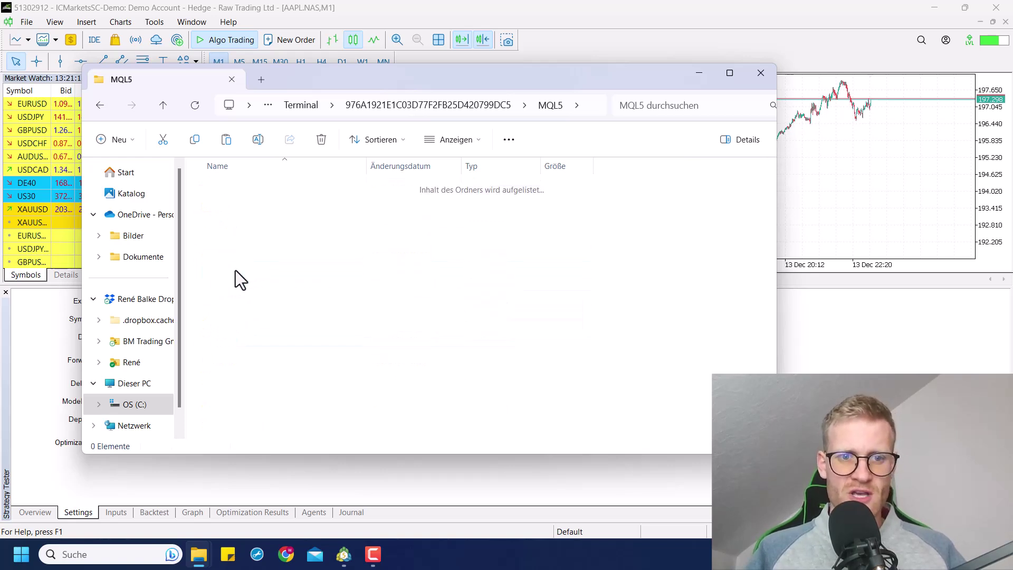
{"action": "right_click", "coordinate": [659, 265]}
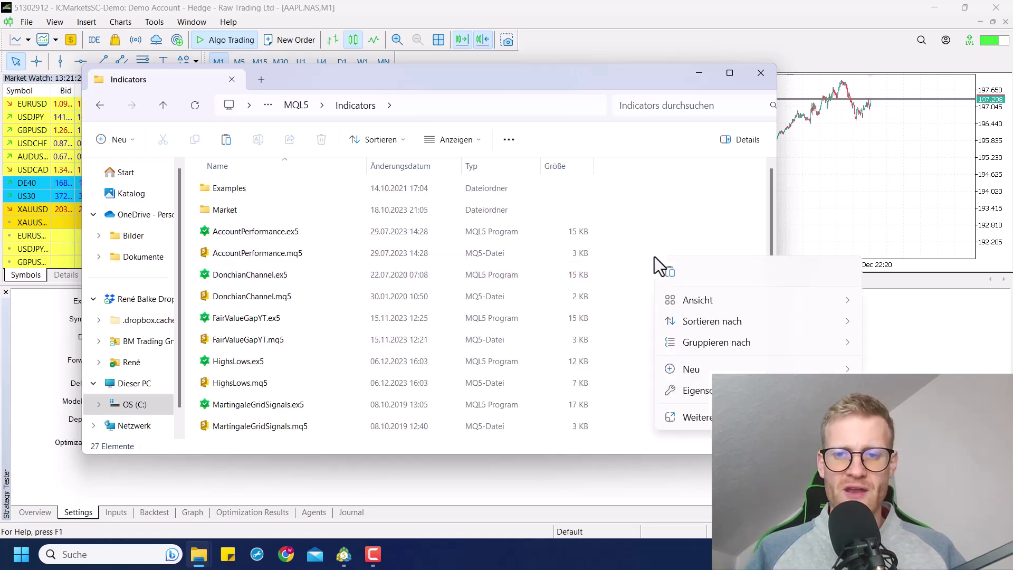
{"action": "left_click", "coordinate": [663, 272]}
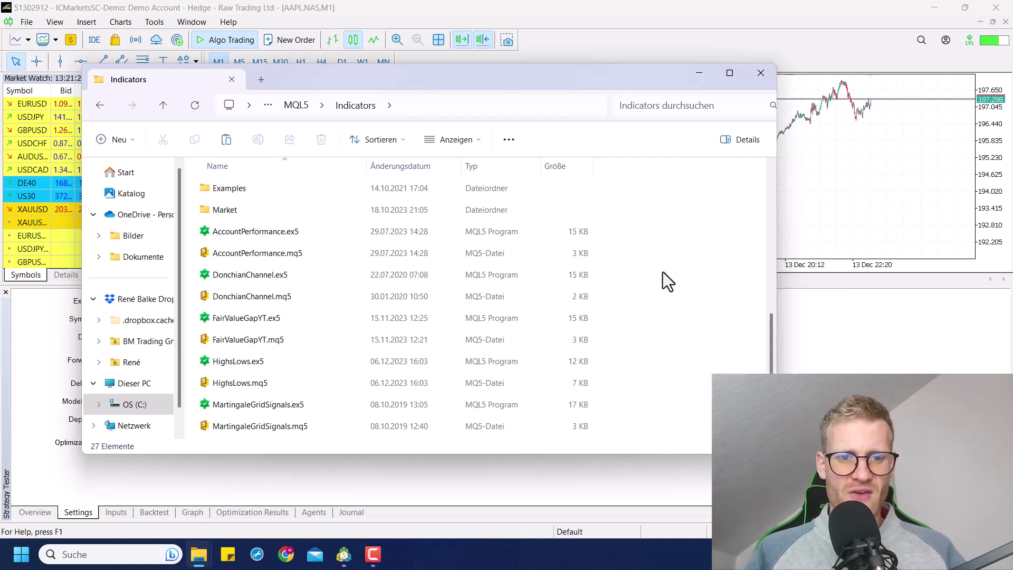
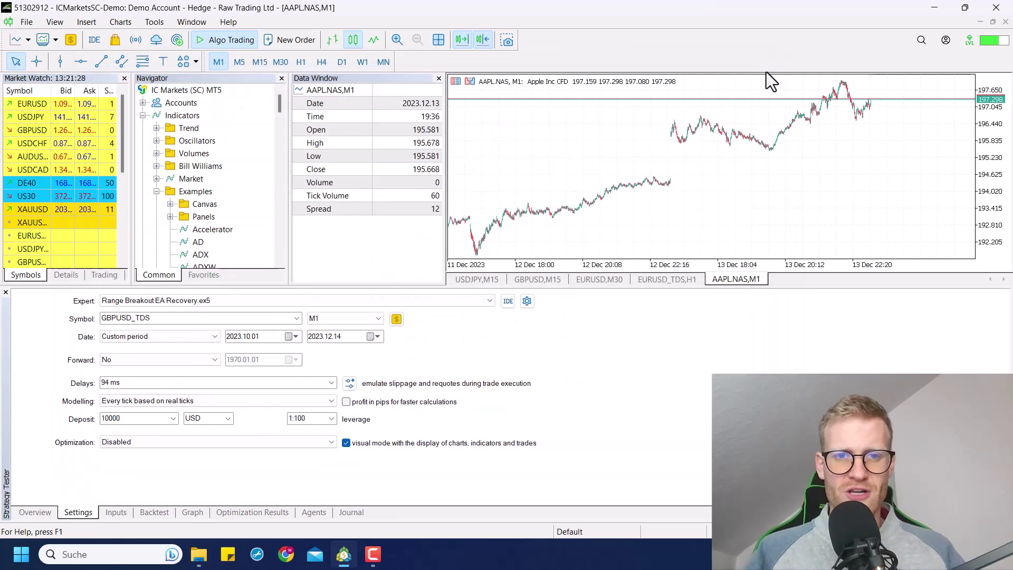
Collapse the Examples group under Indicators in the Navigator and refresh the Navigator's list
{"action": "scroll", "coordinate": [199, 141], "scroll_direction": "down", "scroll_amount": 1}
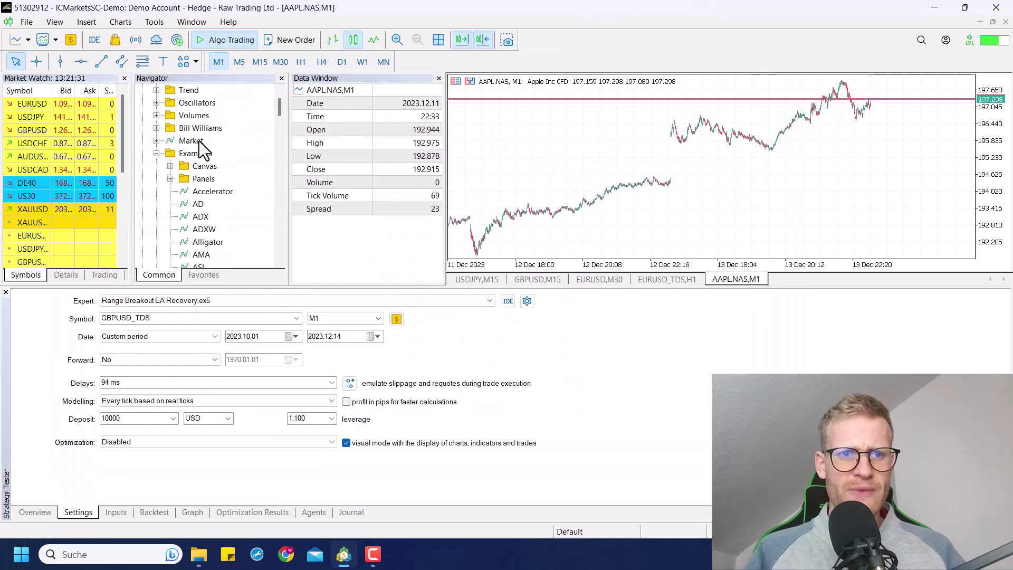
{"action": "left_click", "coordinate": [157, 154]}
{"action": "scroll", "coordinate": [156, 156], "scroll_direction": "up", "scroll_amount": 1}
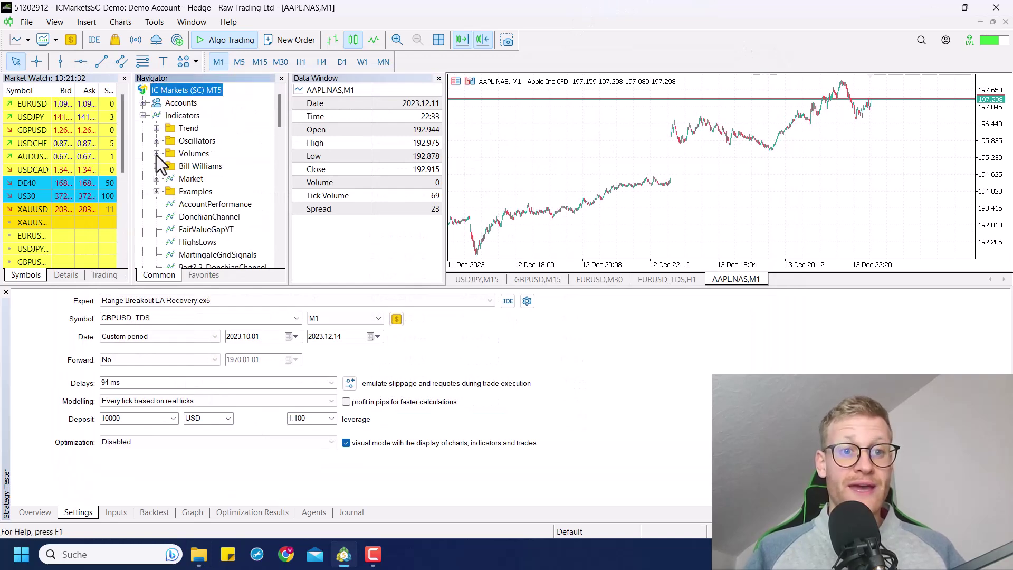
{"action": "left_click", "coordinate": [142, 114]}
{"action": "left_click", "coordinate": [143, 115]}
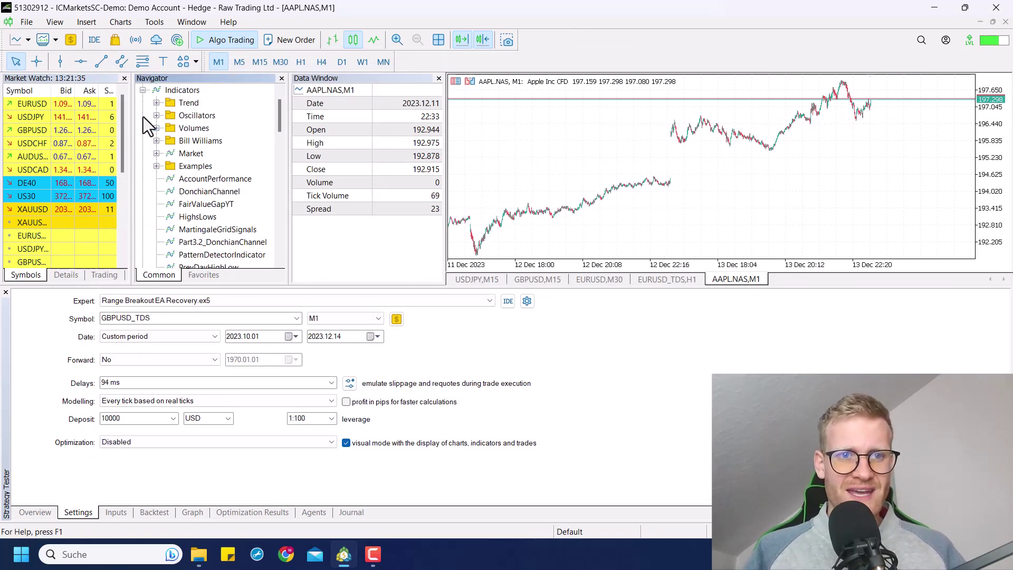
{"action": "scroll", "coordinate": [212, 188], "scroll_direction": "down", "scroll_amount": 3}
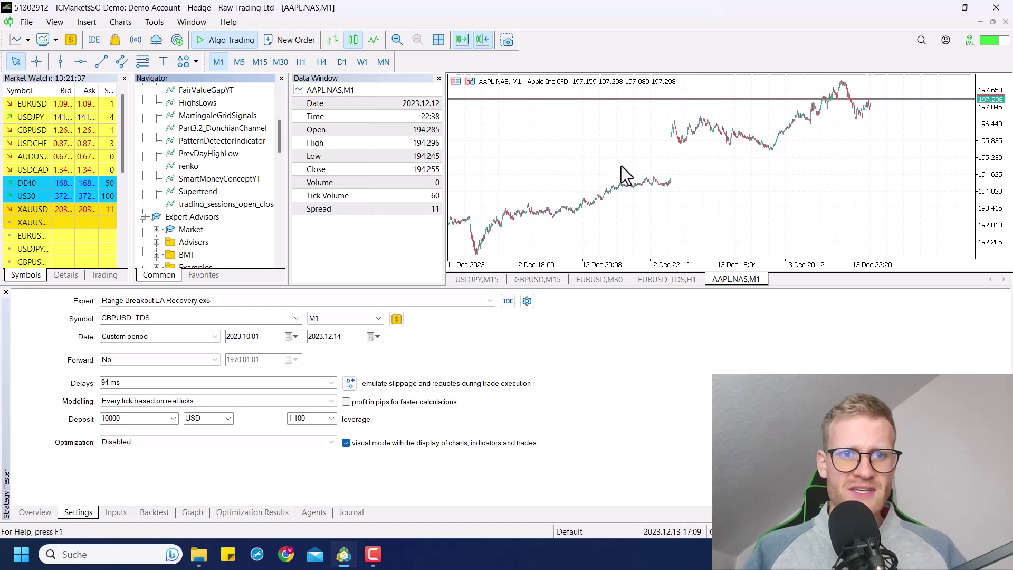
{"action": "right_click", "coordinate": [212, 141]}
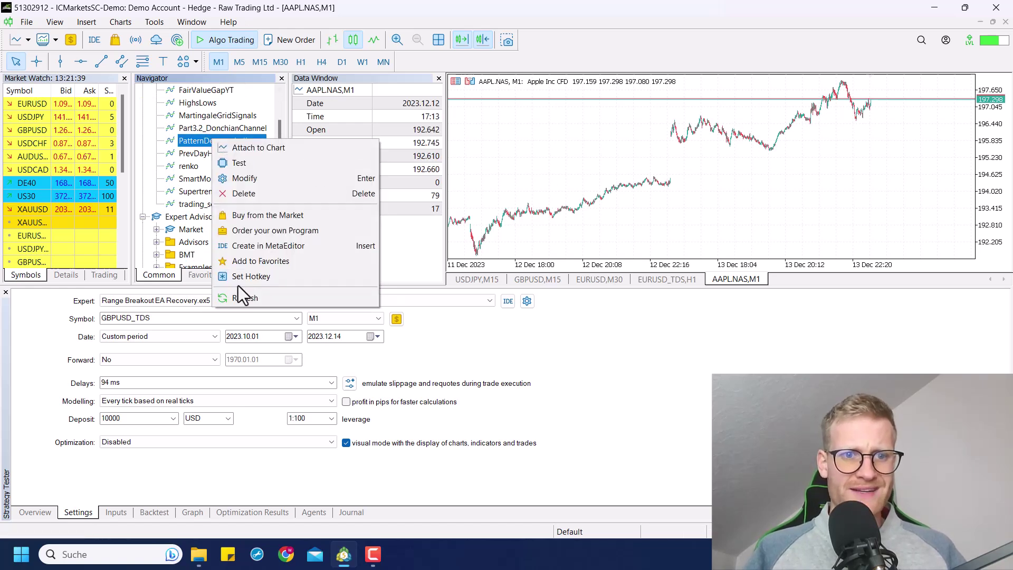
{"action": "left_click", "coordinate": [243, 298]}
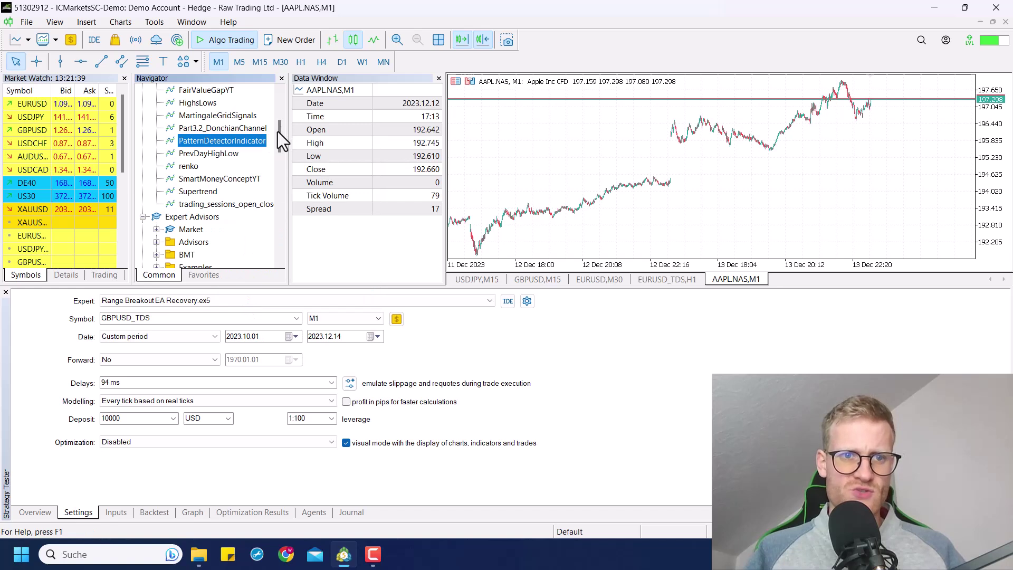
Collapse the reopened Examples group and select the TradeBuddyTesterMT5 indicator in the Navigator
{"action": "scroll", "coordinate": [280, 117], "scroll_direction": "up", "scroll_amount": 10}
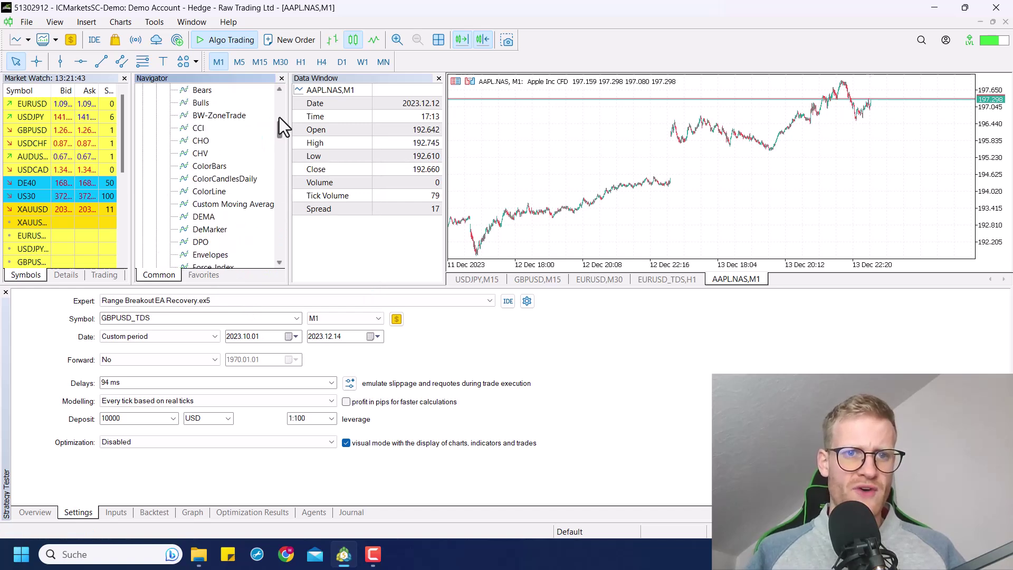
{"action": "left_click", "coordinate": [156, 91]}
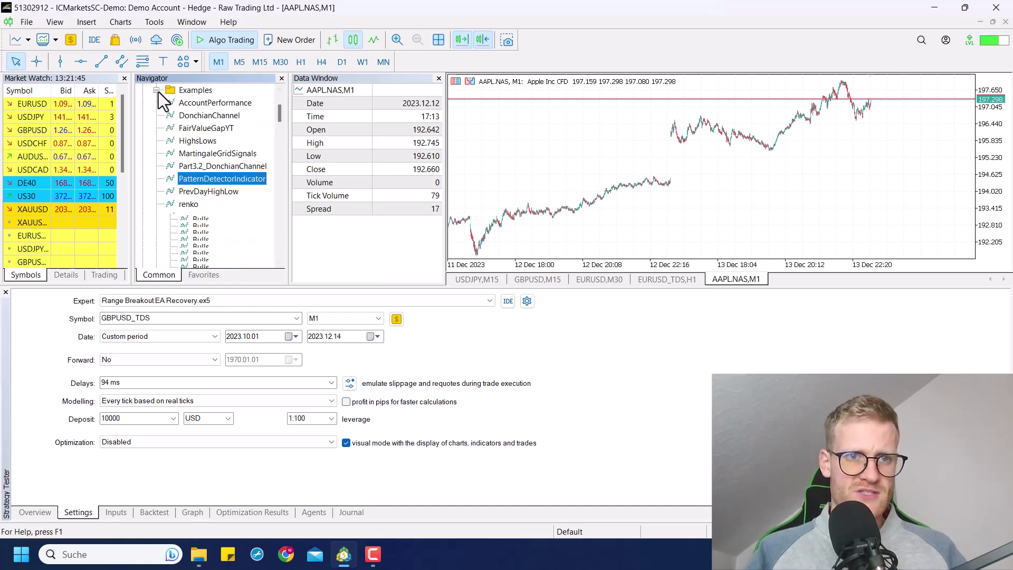
{"action": "left_click_drag", "start_coordinate": [278, 126], "coordinate": [279, 135]}
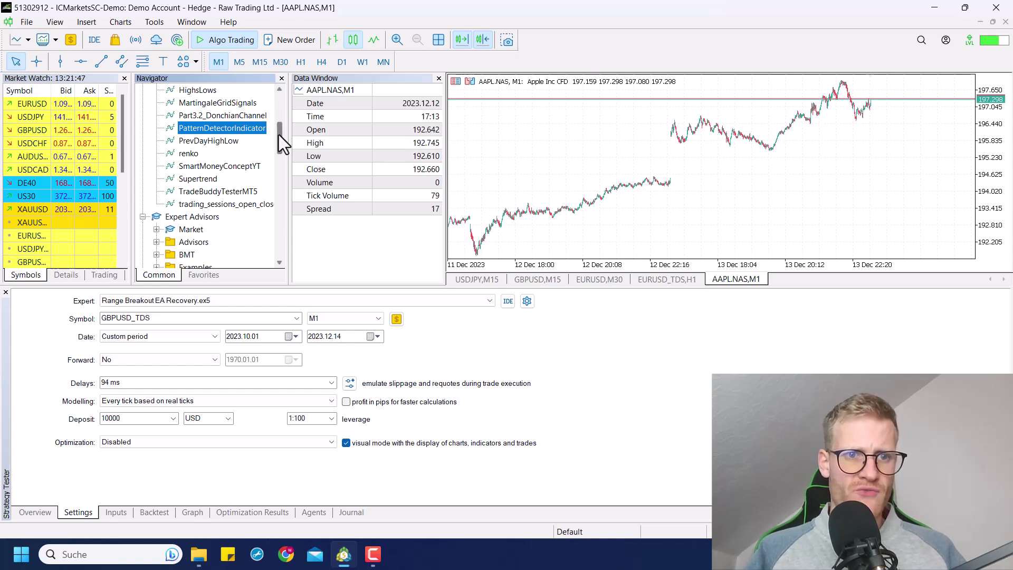
{"action": "left_click", "coordinate": [217, 188]}
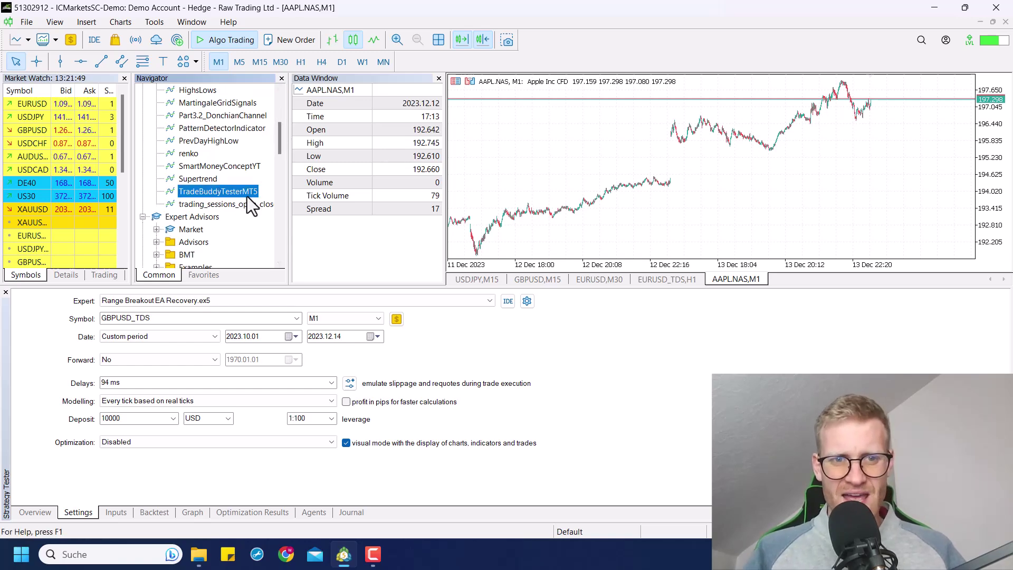
Delete the TradeBuddyDailyUpdateMT5 indicator from the AAPL.NAS,M1 chart and close its indicator list
{"action": "right_click", "coordinate": [622, 114]}
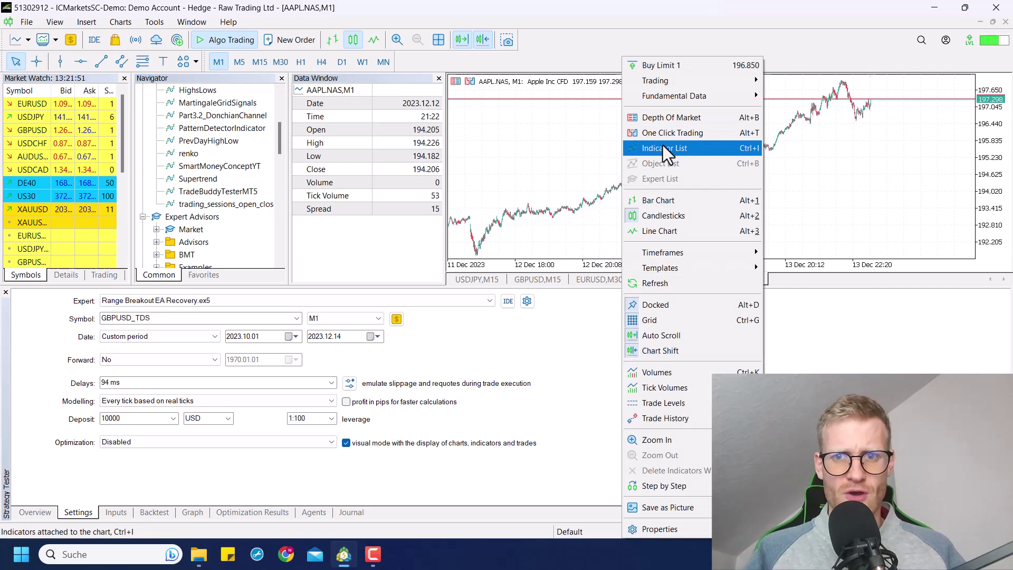
{"action": "left_click", "coordinate": [663, 146]}
{"action": "left_click", "coordinate": [455, 177]}
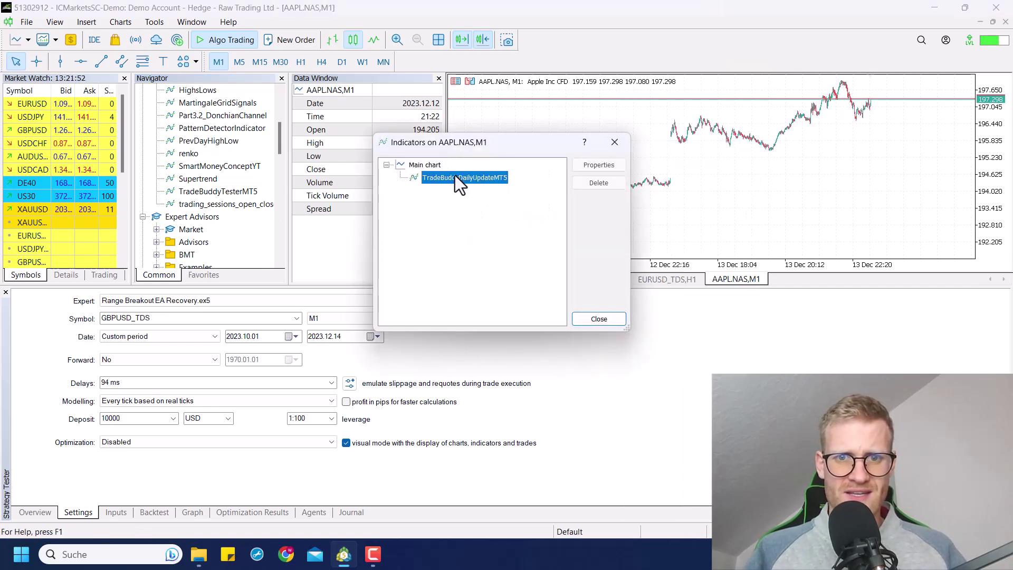
{"action": "left_click", "coordinate": [605, 185]}
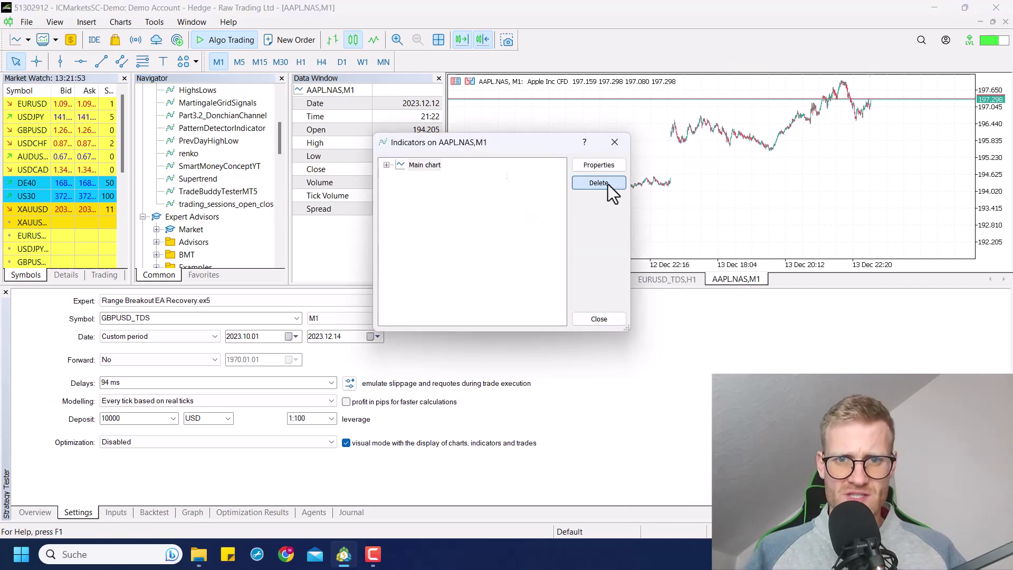
{"action": "left_click", "coordinate": [614, 141]}
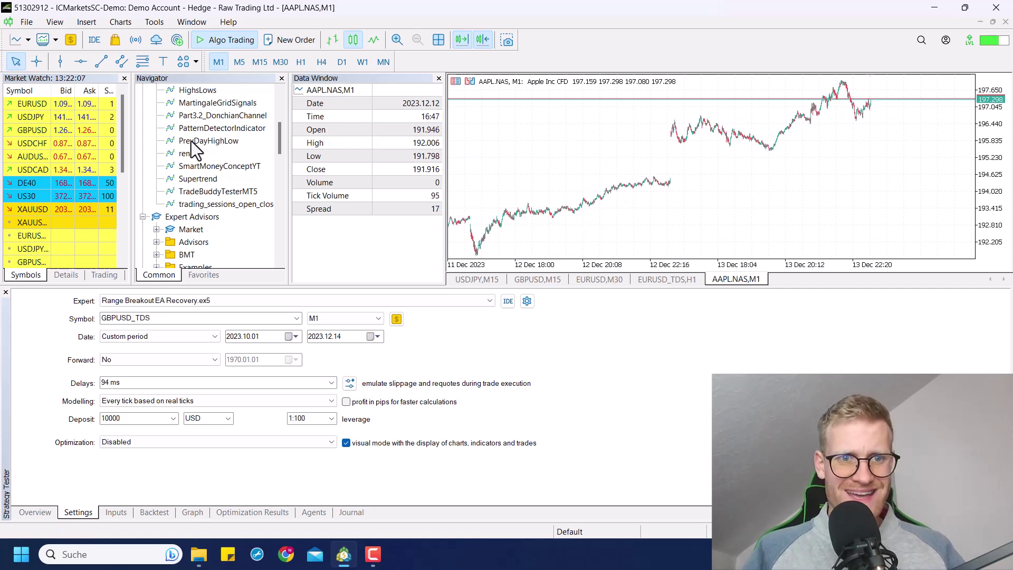
Attach TradeBuddyTesterMT5 to the AAPL.NAS,M1 chart with the Zeitraum_Period input set to Gesamt_Total
{"action": "left_click_drag", "start_coordinate": [209, 191], "coordinate": [565, 150]}
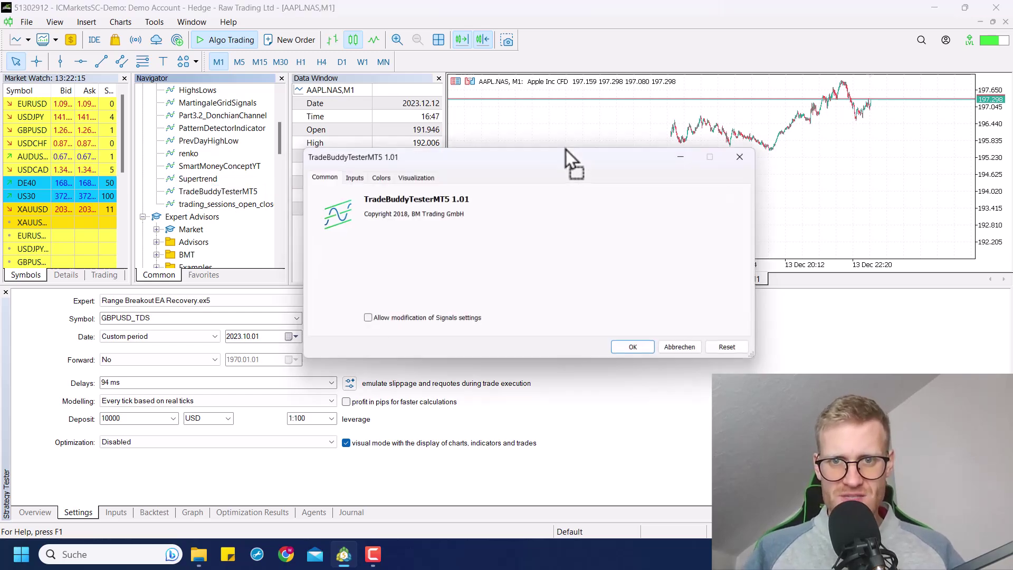
{"action": "left_click", "coordinate": [347, 176]}
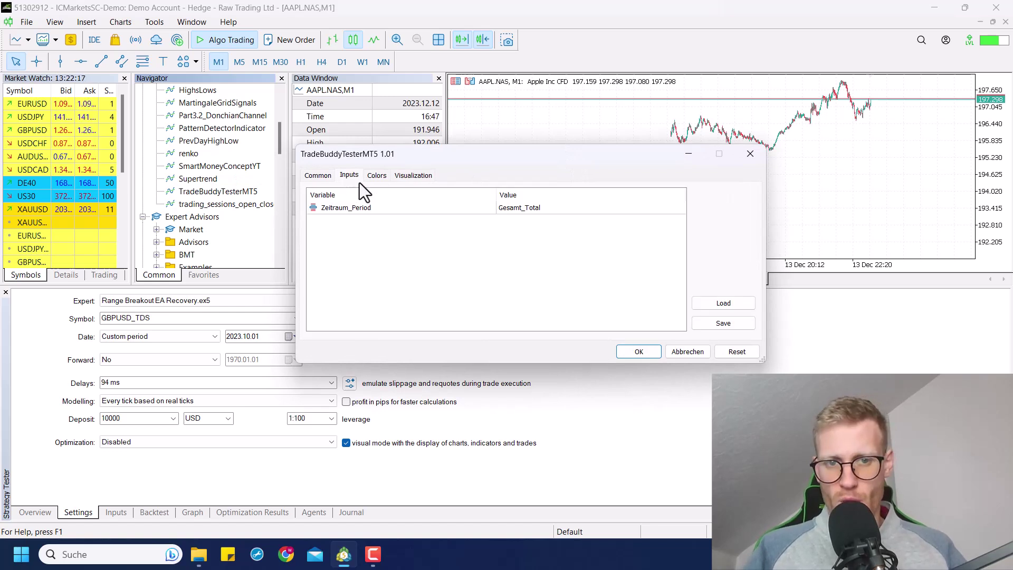
{"action": "left_click", "coordinate": [528, 209]}
{"action": "left_click", "coordinate": [528, 210]}
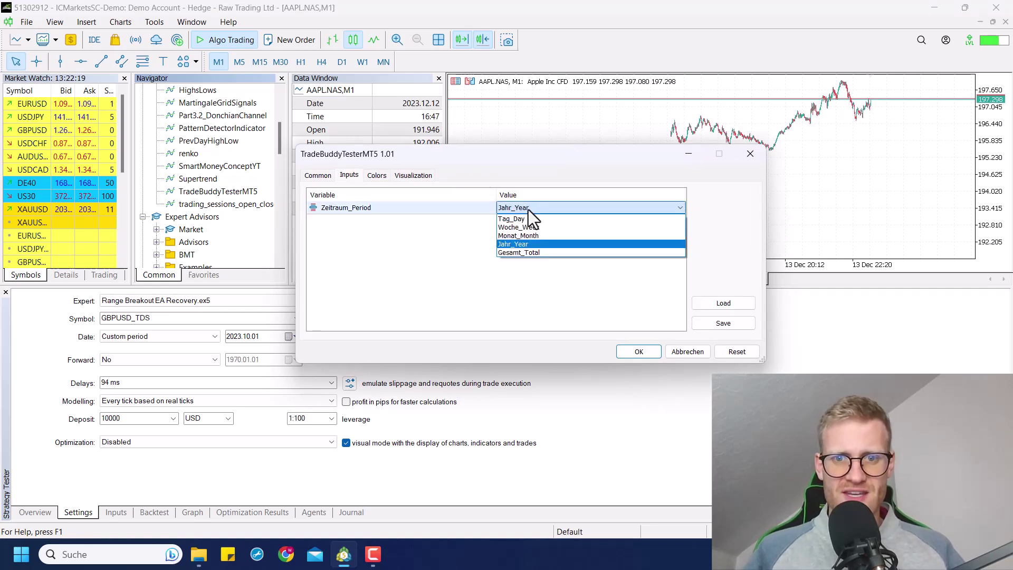
{"action": "left_click", "coordinate": [527, 210]}
{"action": "left_click", "coordinate": [522, 238]}
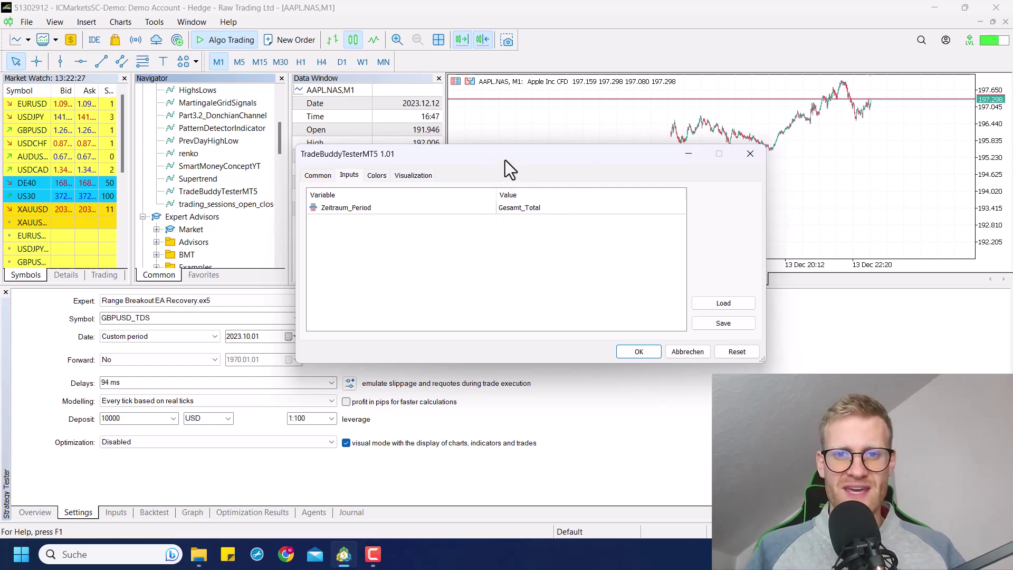
{"action": "left_click_drag", "start_coordinate": [505, 161], "coordinate": [502, 152]}
{"action": "left_click", "coordinate": [635, 346]}
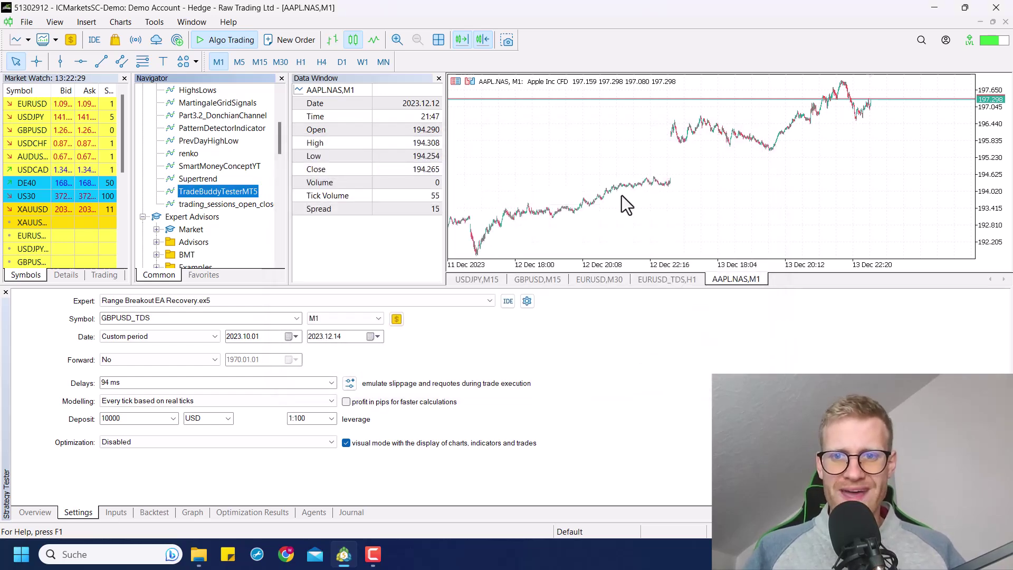
Check in the AAPL.NAS,M1 chart's indicator list whether TradeBuddyTesterMT5 is attached, and close the list
{"action": "right_click", "coordinate": [601, 164]}
{"action": "left_click", "coordinate": [630, 149]}
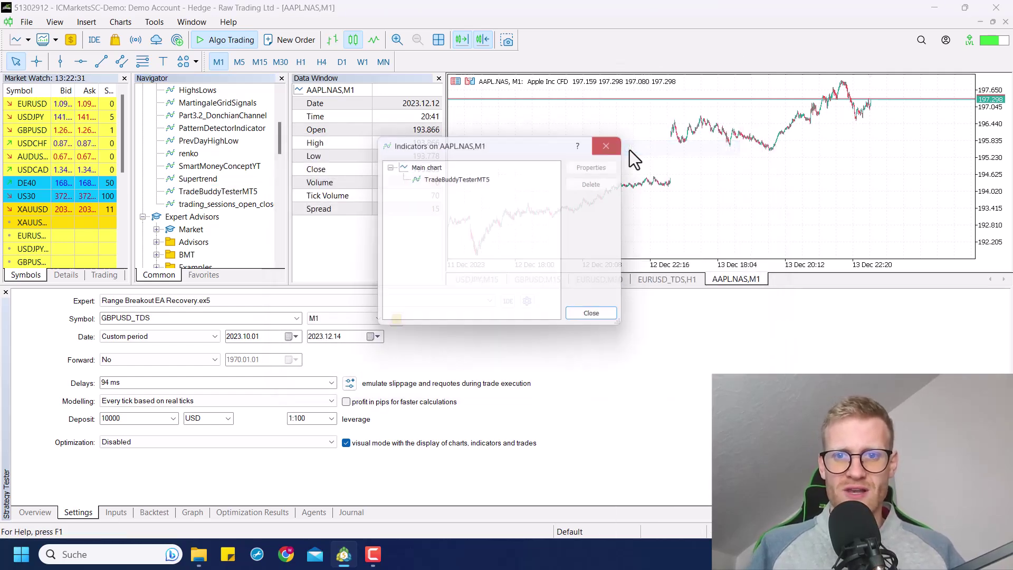
{"action": "left_click", "coordinate": [465, 178]}
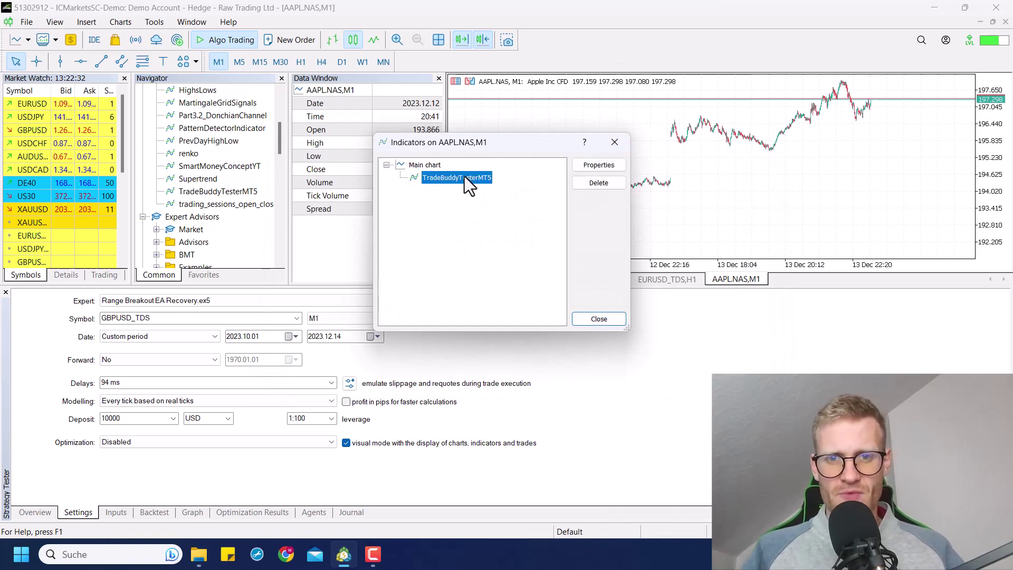
{"action": "left_click", "coordinate": [616, 142]}
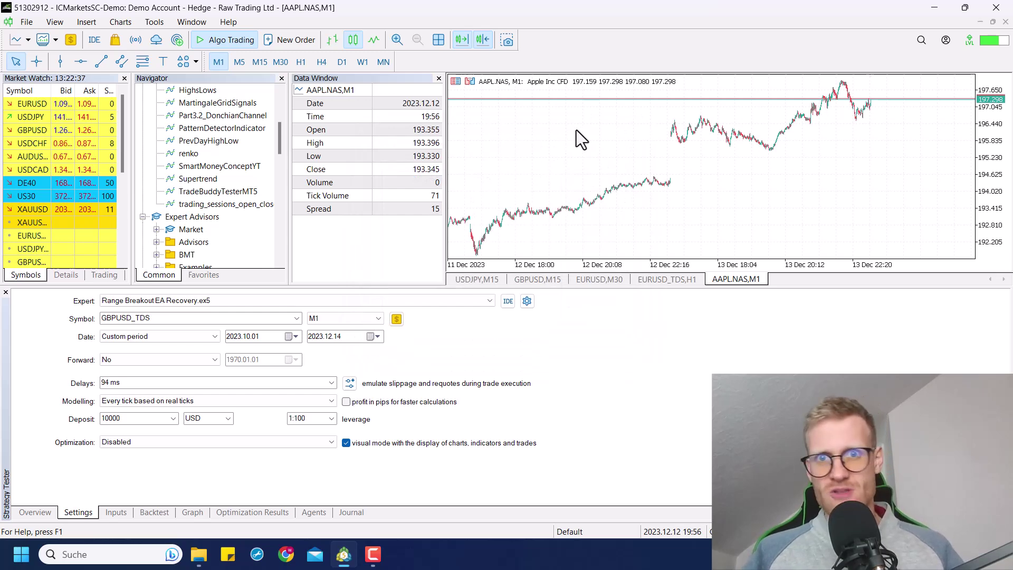
Save the AAPL.NAS,M1 chart setup as a template named tester.tpl in the Templates folder, replacing the existing file
{"action": "right_click", "coordinate": [551, 133]}
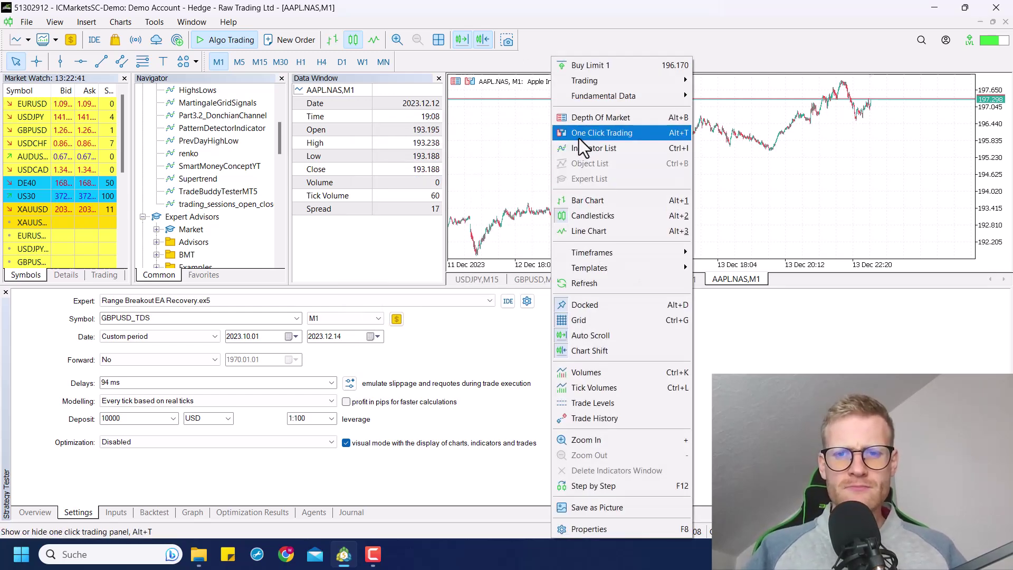
{"action": "mouse_move", "coordinate": [596, 270]}
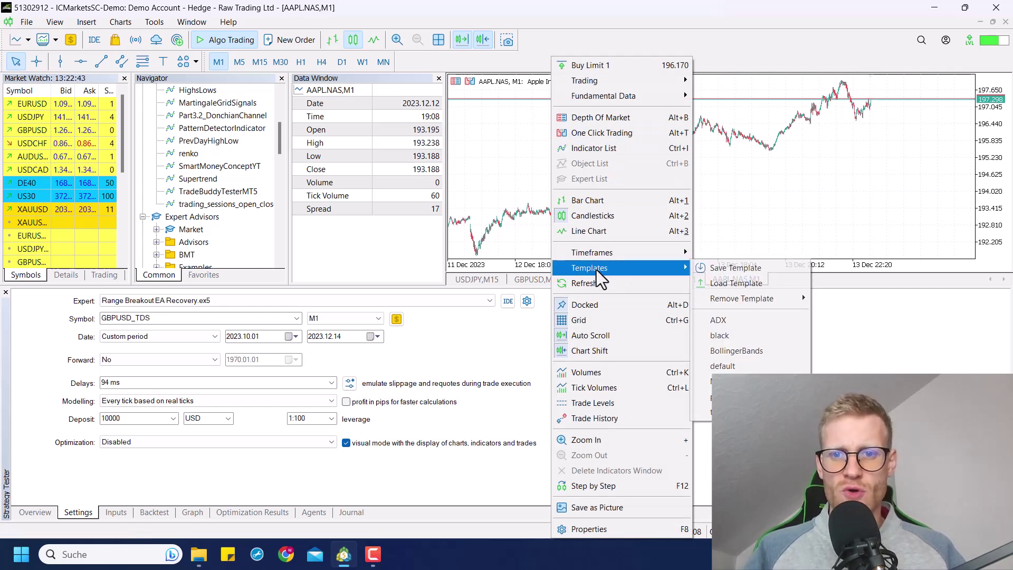
{"action": "left_click", "coordinate": [743, 266]}
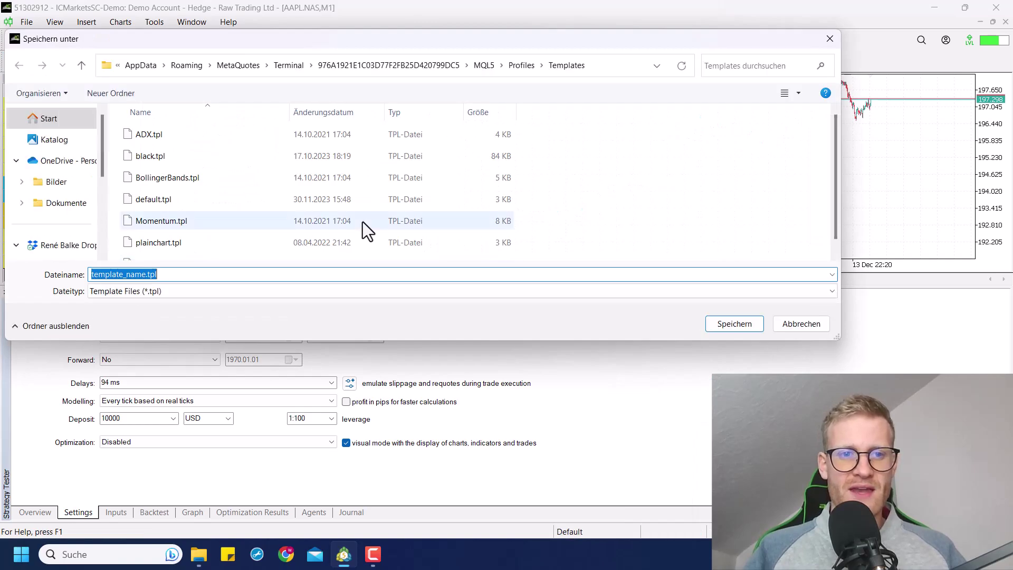
{"action": "scroll", "coordinate": [254, 238], "scroll_direction": "down", "scroll_amount": 1}
{"action": "left_click", "coordinate": [150, 251]}
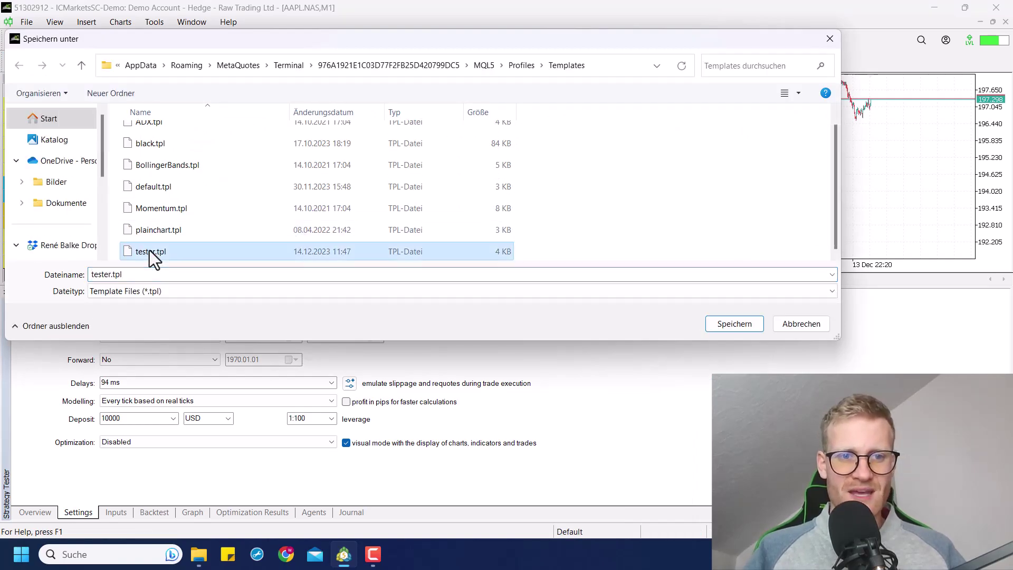
{"action": "left_click", "coordinate": [163, 275]}
{"action": "left_click", "coordinate": [163, 274]}
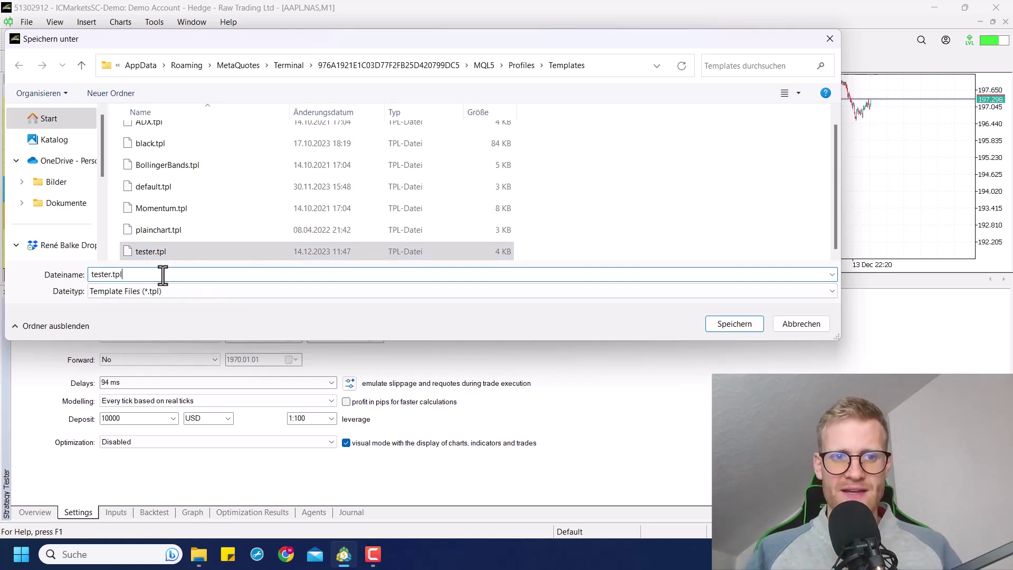
{"action": "key", "text": "ctrl+a"}
{"action": "type", "text": "tester"}
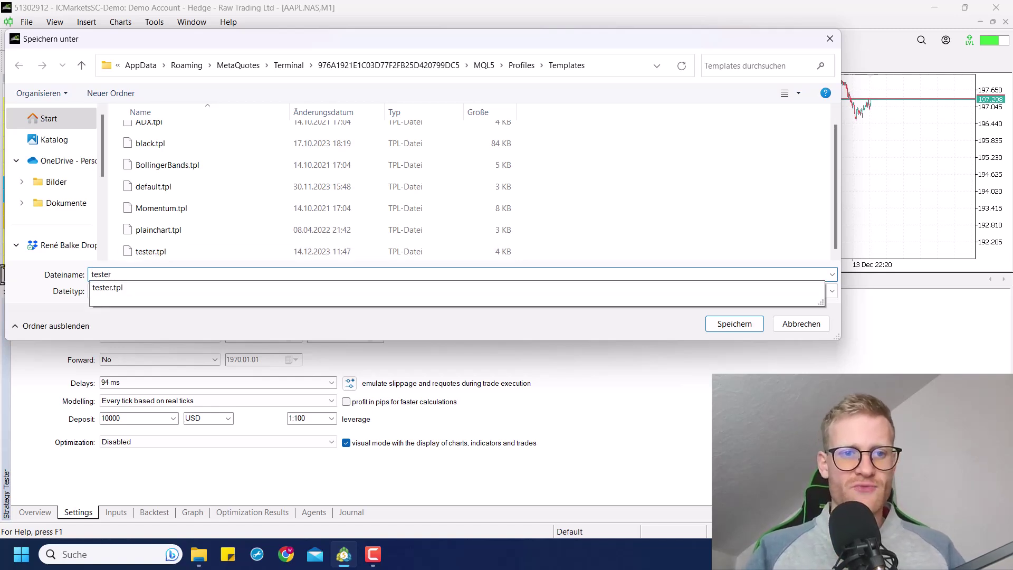
{"action": "type", "text": ".tpl"}
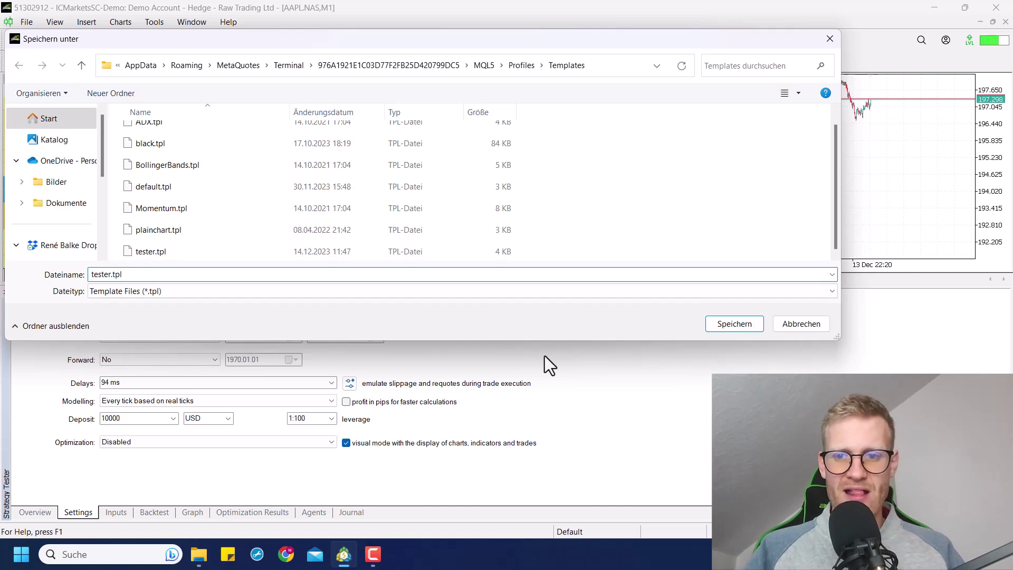
{"action": "left_click", "coordinate": [717, 322]}
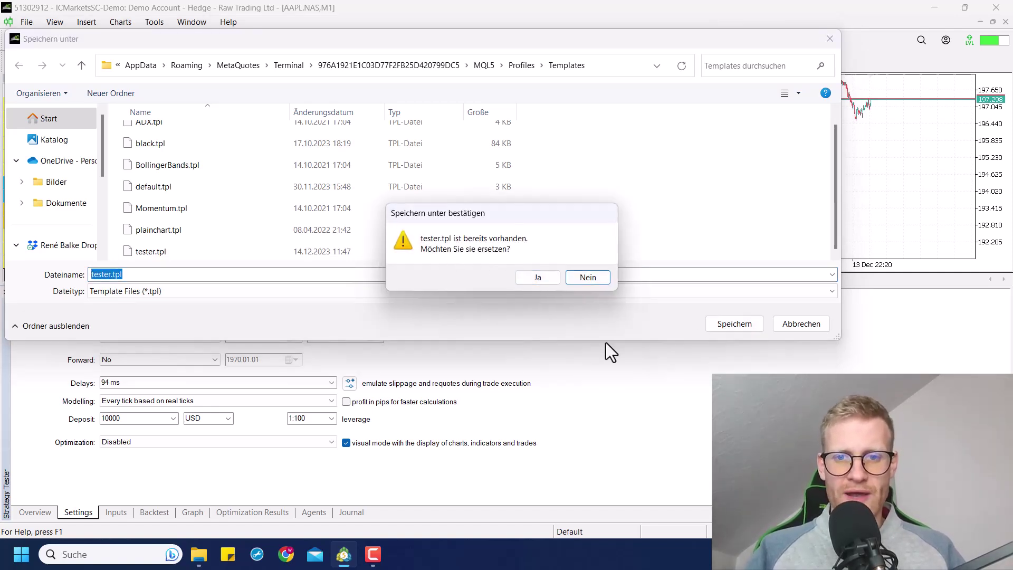
{"action": "left_click", "coordinate": [538, 278]}
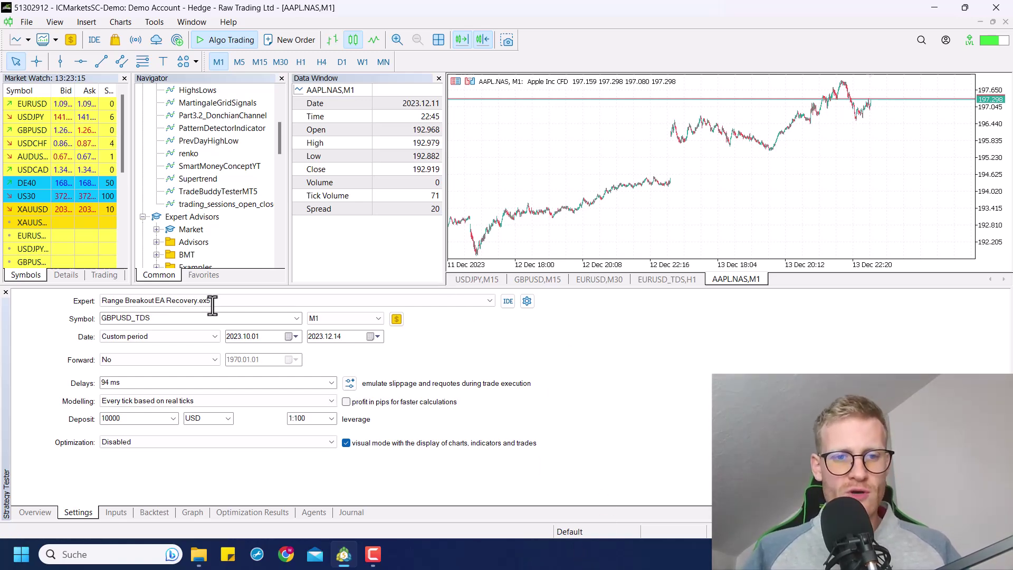
Hide and reopen the Strategy Tester, and choose the Visualize test type from its overview
{"action": "left_click", "coordinate": [55, 21]}
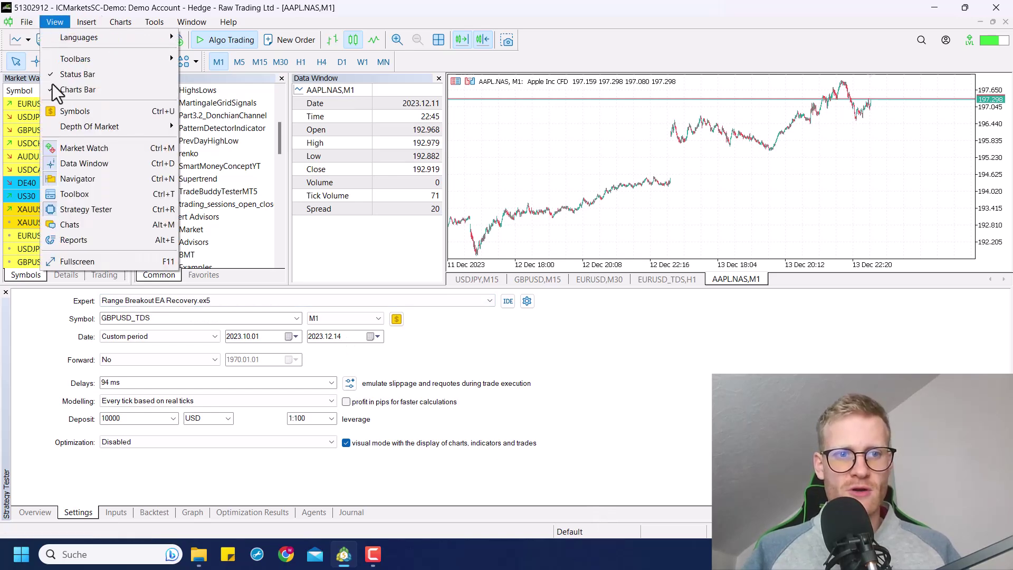
{"action": "left_click", "coordinate": [71, 214]}
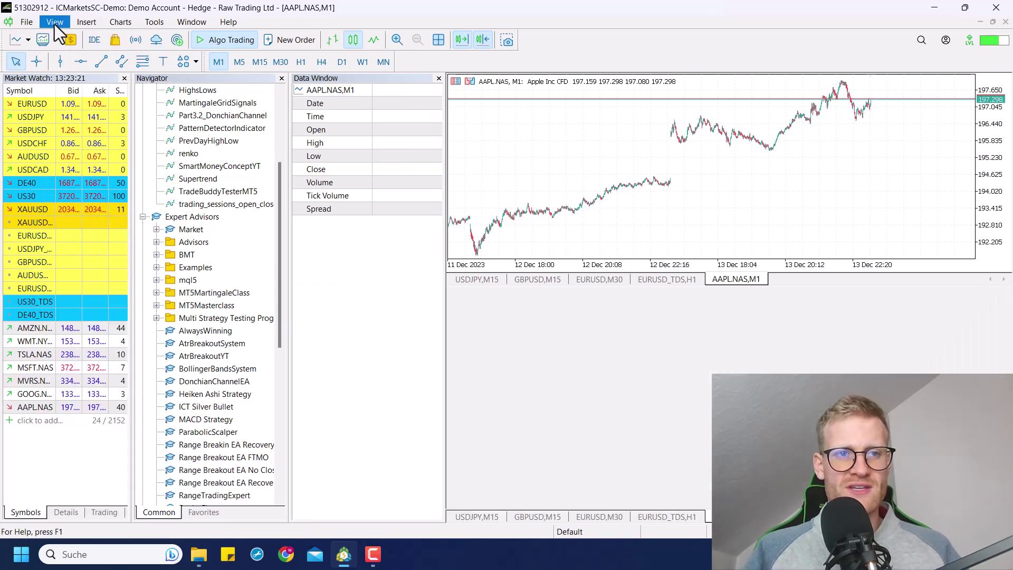
{"action": "left_click", "coordinate": [54, 24]}
{"action": "left_click", "coordinate": [92, 208]}
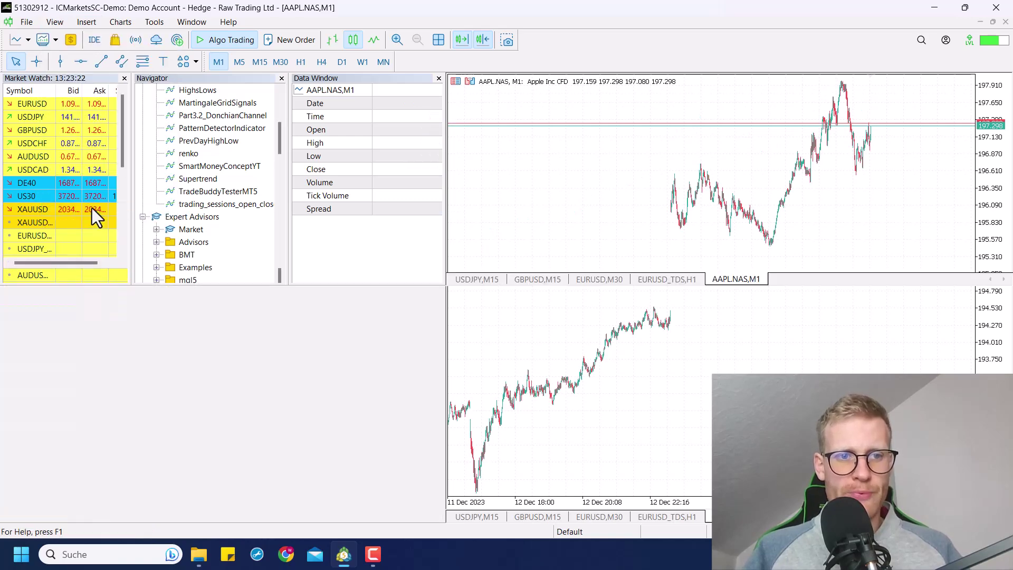
{"action": "left_click", "coordinate": [42, 514]}
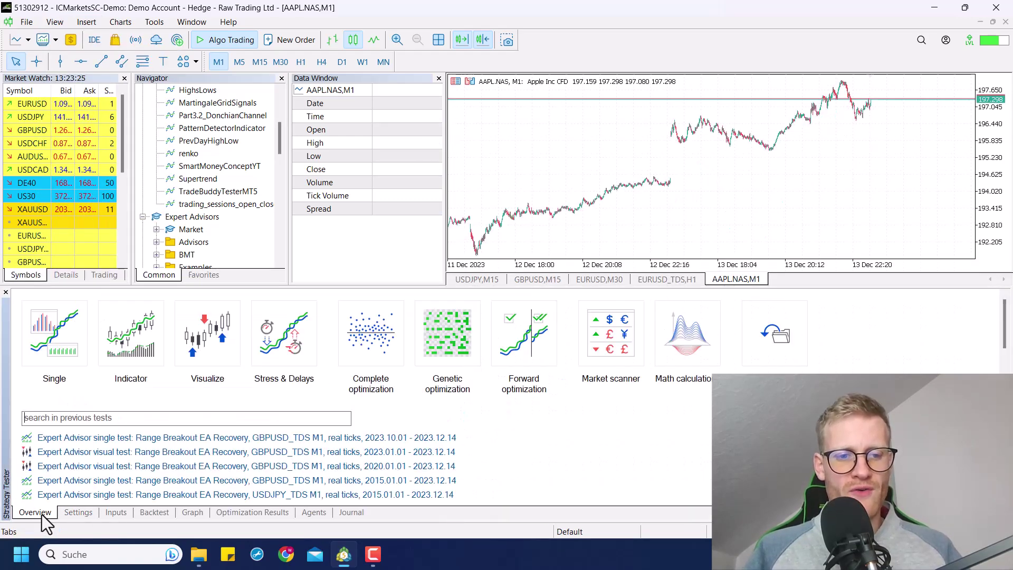
{"action": "left_click", "coordinate": [205, 341]}
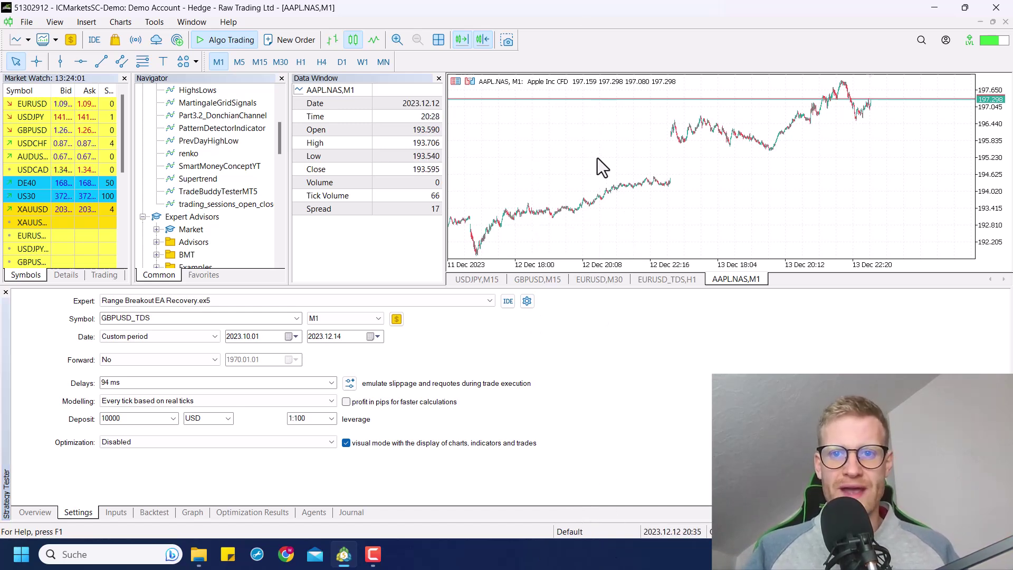
Start a visual backtest of Range Breakout EA Recovery on GBPUSD_TDS, M1, from 2023.10.01 to 2023.12.14, and slow down its replay
{"action": "left_click", "coordinate": [211, 302]}
{"action": "left_click", "coordinate": [211, 302]}
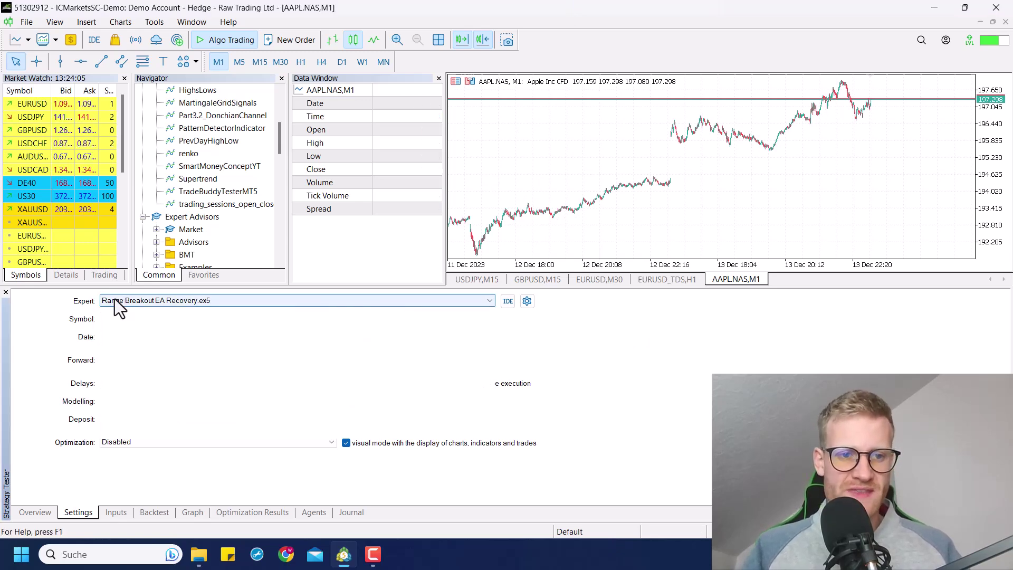
{"action": "double_click", "coordinate": [137, 319]}
{"action": "left_click", "coordinate": [136, 318]}
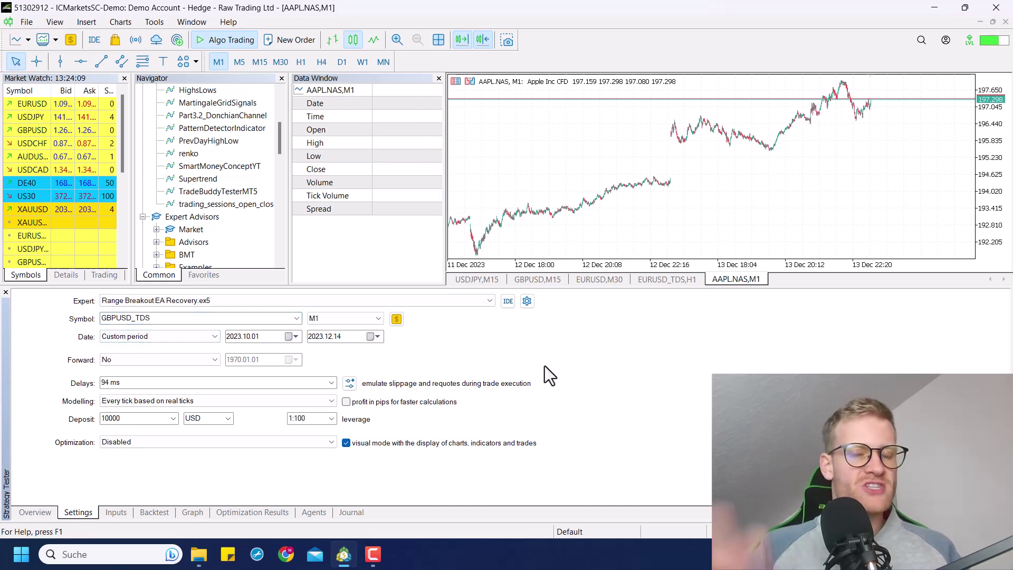
{"action": "left_click", "coordinate": [359, 445]}
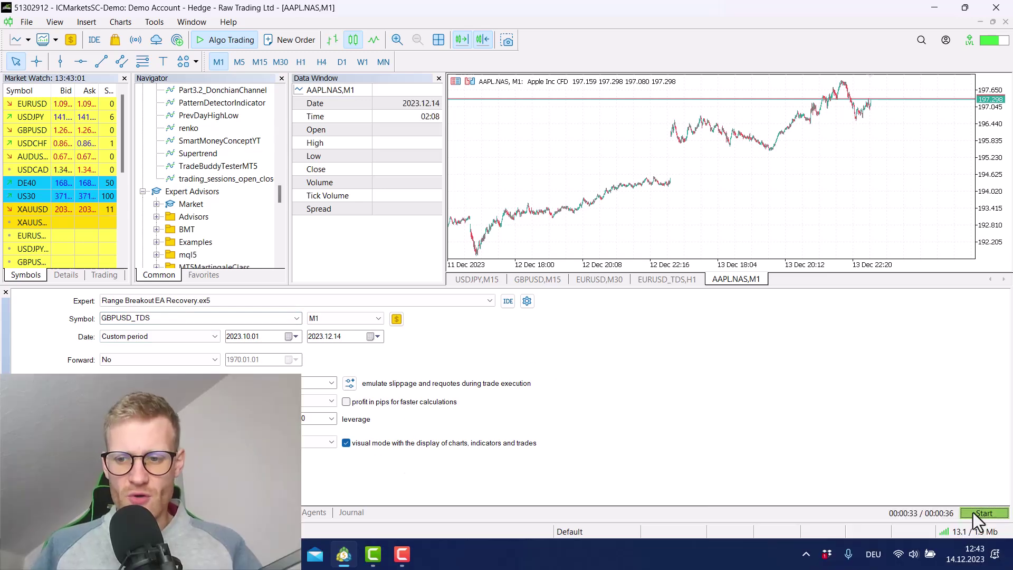
{"action": "left_click", "coordinate": [973, 512]}
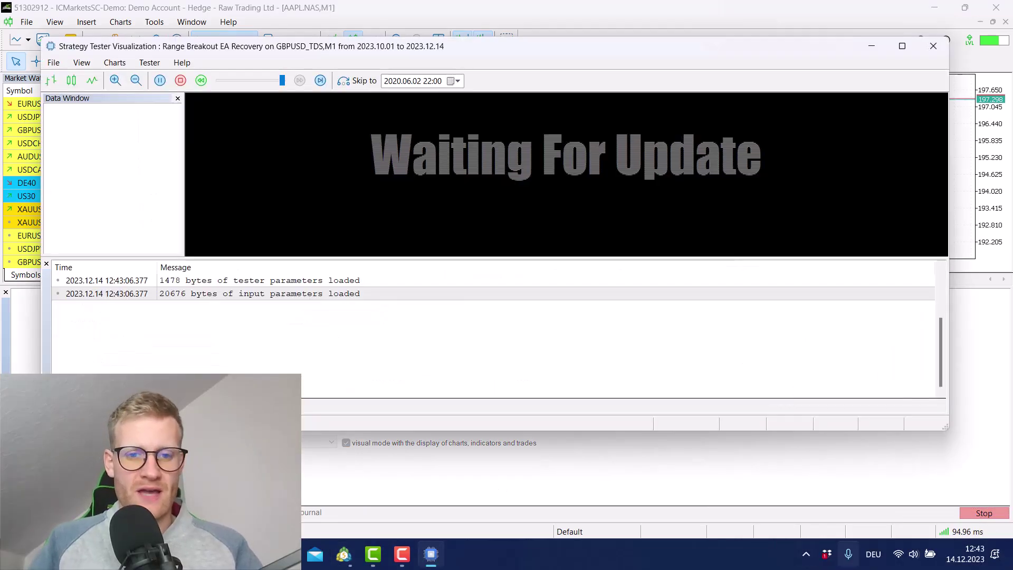
{"action": "left_click_drag", "start_coordinate": [281, 81], "coordinate": [264, 78]}
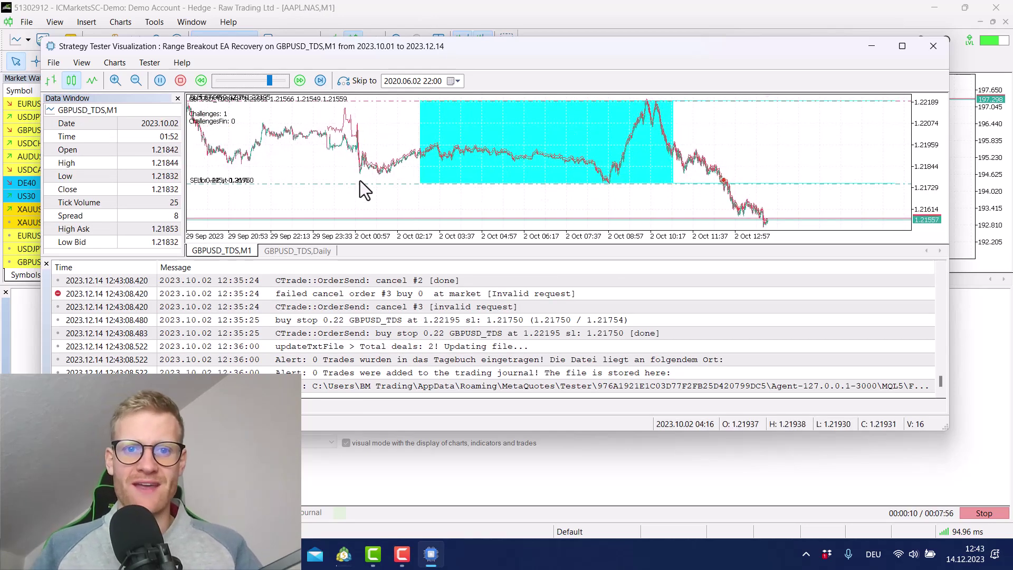
{"action": "left_click_drag", "start_coordinate": [270, 81], "coordinate": [283, 82]}
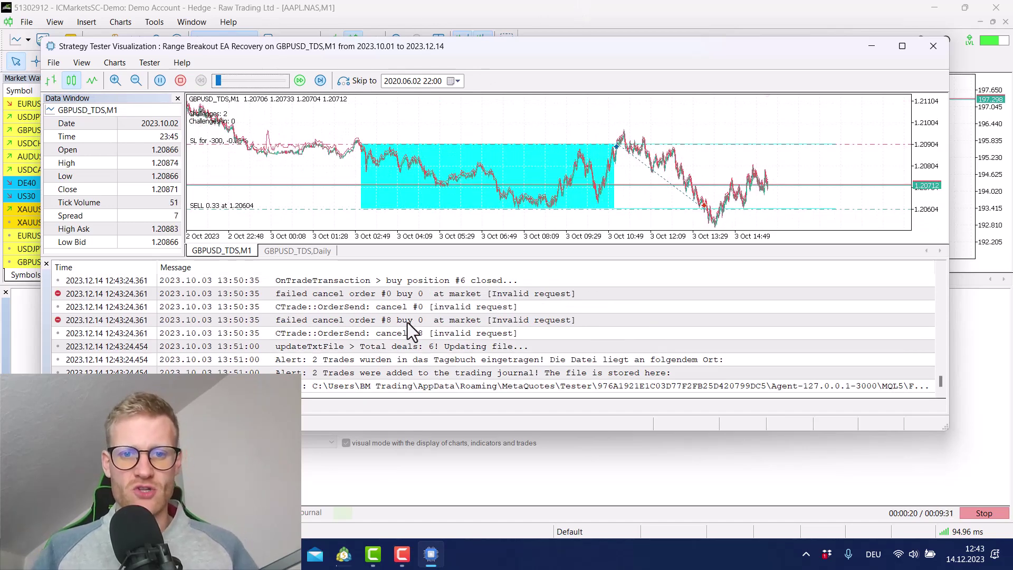
Examine the visual tester's log entries about trades added to the trading journal and where the journal file is stored
{"action": "left_click", "coordinate": [408, 322]}
{"action": "left_click", "coordinate": [334, 367]}
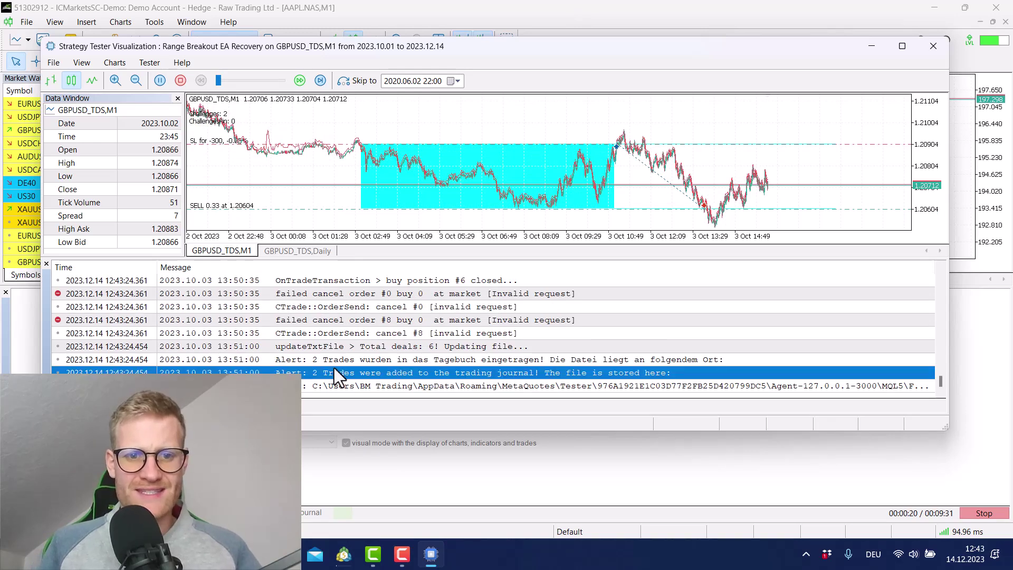
{"action": "key", "text": "Up"}
{"action": "key", "text": "Down"}
{"action": "key", "text": "Down"}
{"action": "key", "text": "Down"}
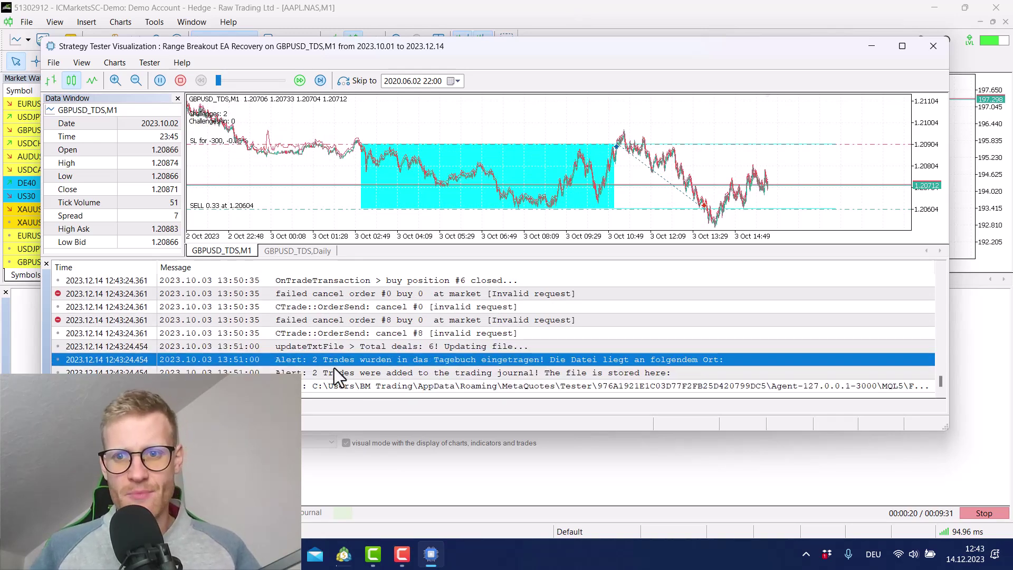
{"action": "key", "text": "Up"}
{"action": "key", "text": "Up"}
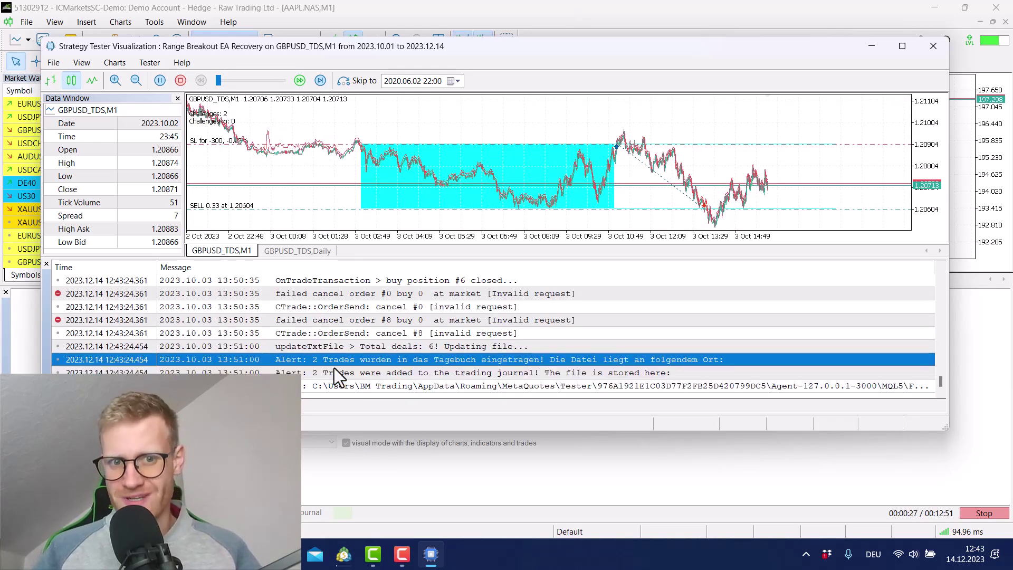
{"action": "left_click", "coordinate": [336, 378]}
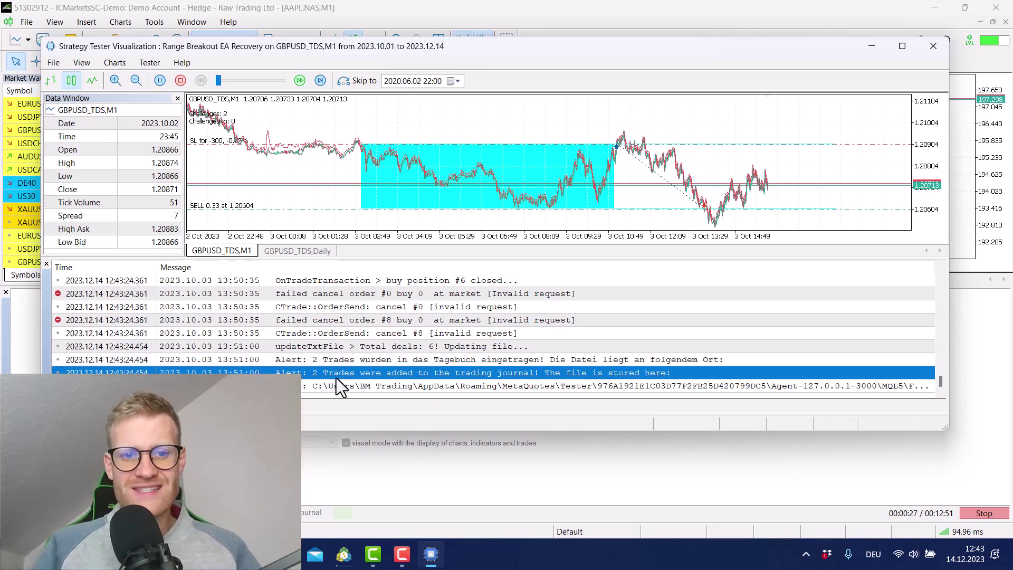
{"action": "left_click", "coordinate": [316, 348]}
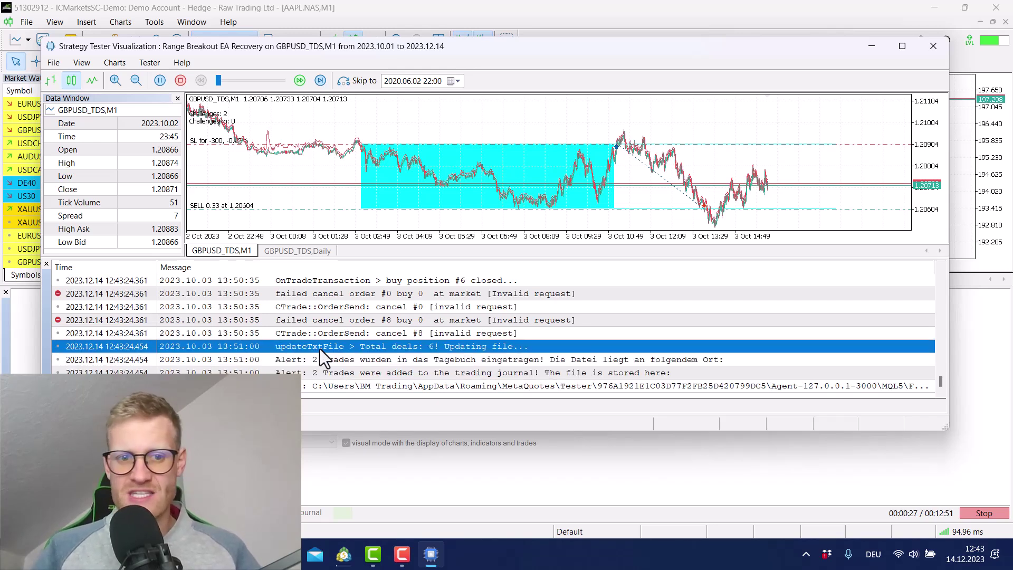
{"action": "left_click", "coordinate": [329, 357]}
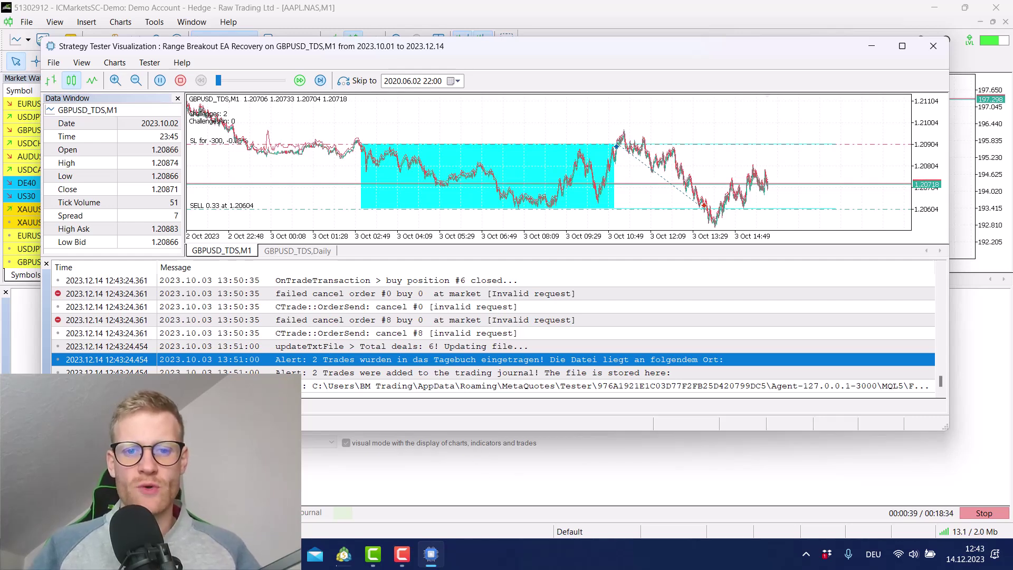
{"action": "left_click", "coordinate": [312, 377]}
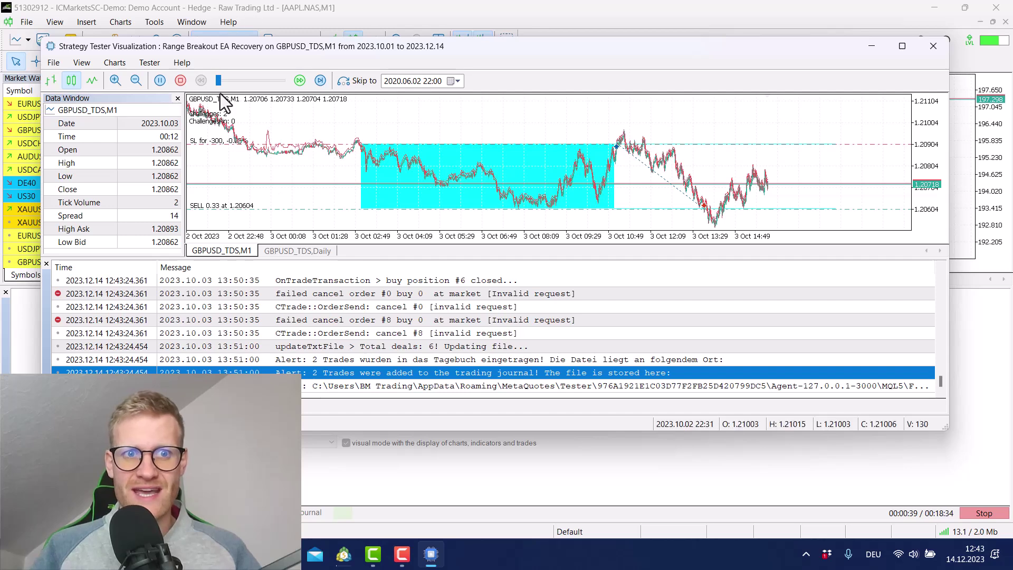
Raise the visual replay speed to its maximum to finish the backtest, and bring the visualization window back to the front
{"action": "left_click_drag", "start_coordinate": [220, 81], "coordinate": [246, 83]}
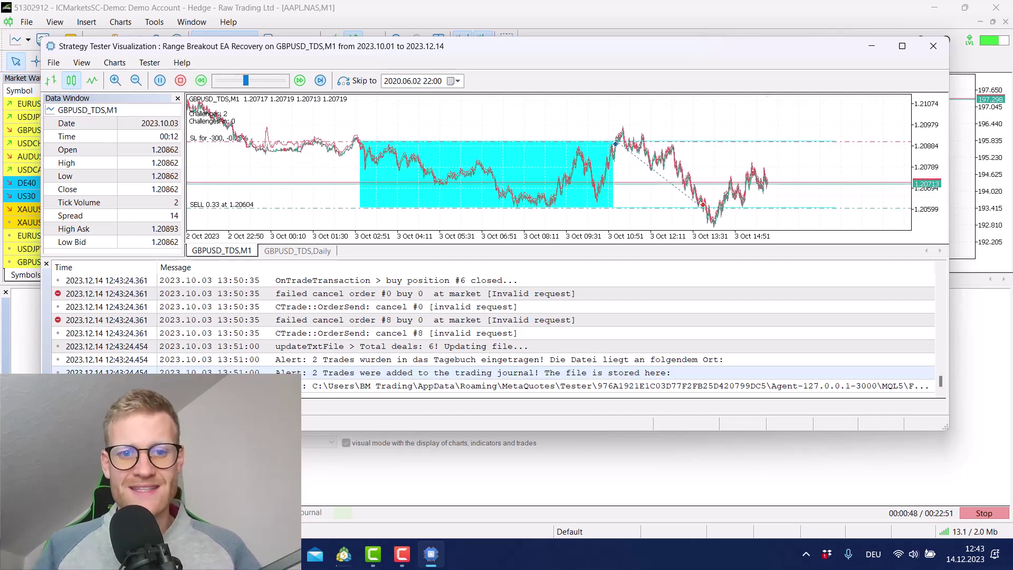
{"action": "left_click", "coordinate": [396, 387]}
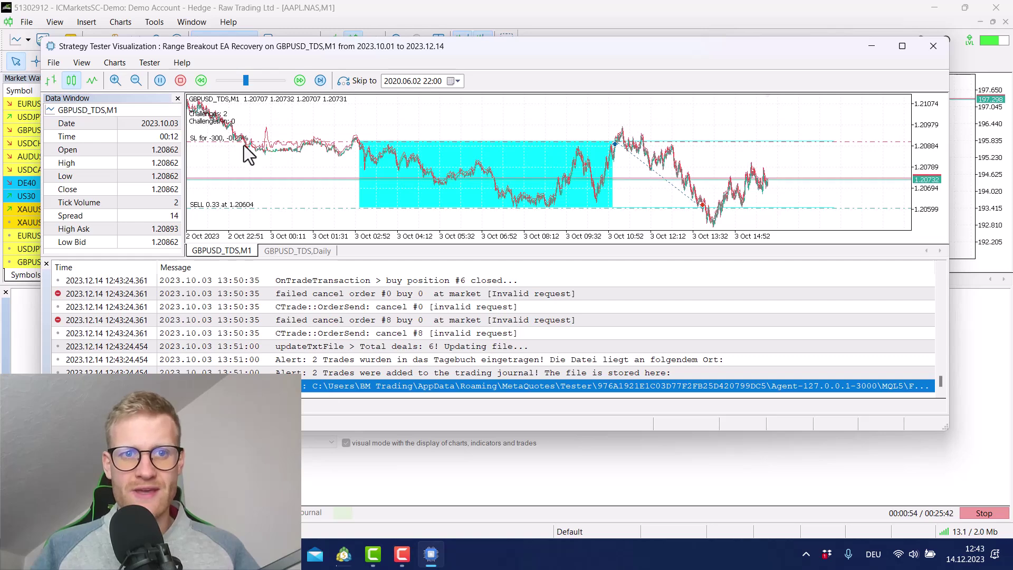
{"action": "left_click_drag", "start_coordinate": [245, 81], "coordinate": [289, 84]}
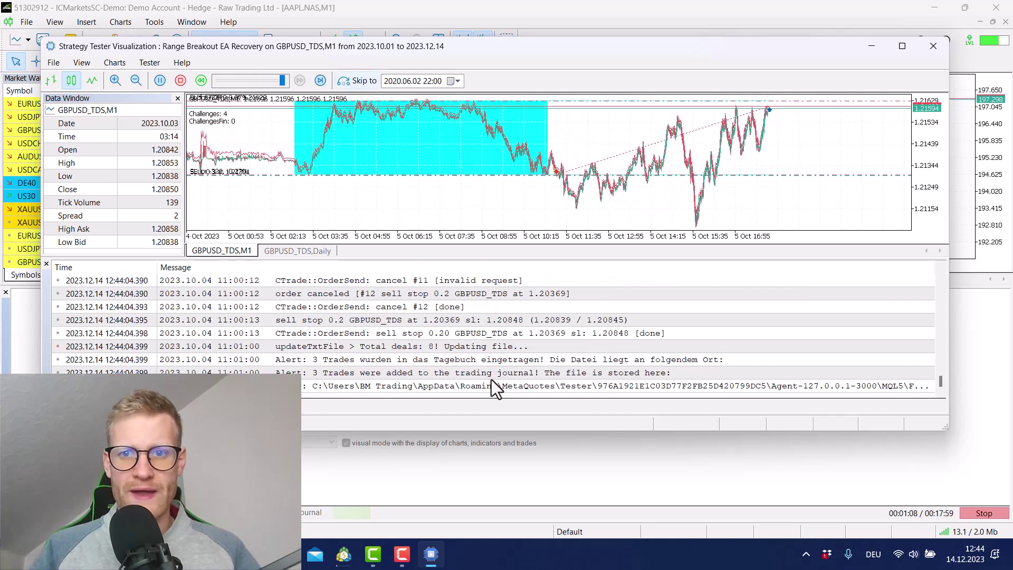
{"action": "left_click", "coordinate": [251, 79]}
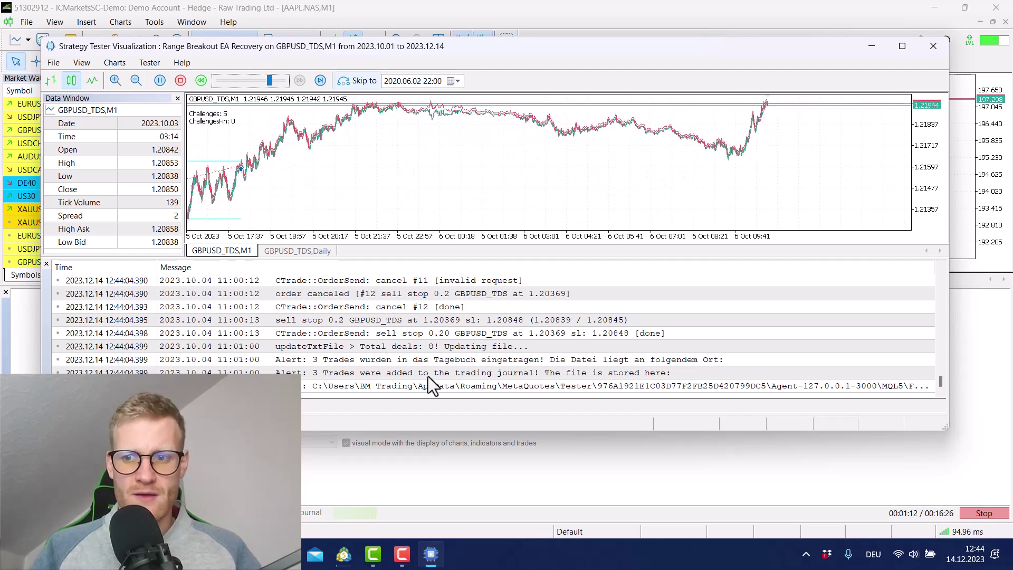
{"action": "left_click", "coordinate": [275, 80]}
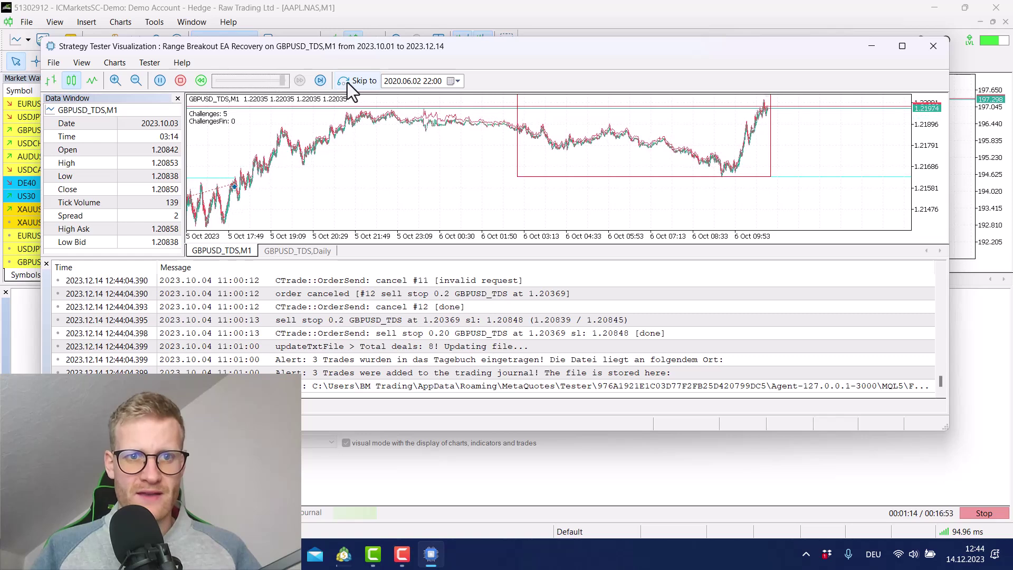
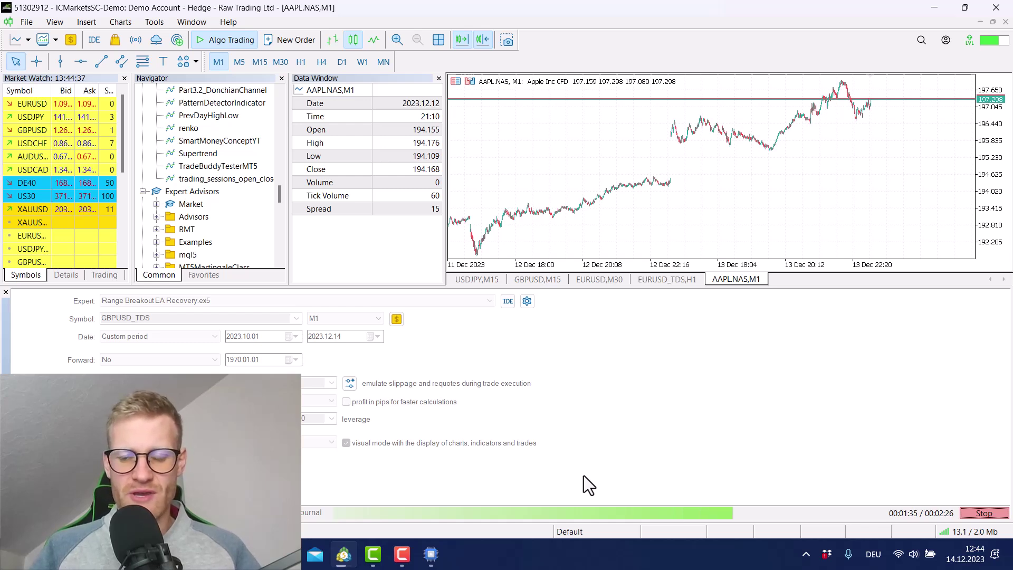
{"action": "mouse_move", "coordinate": [435, 558]}
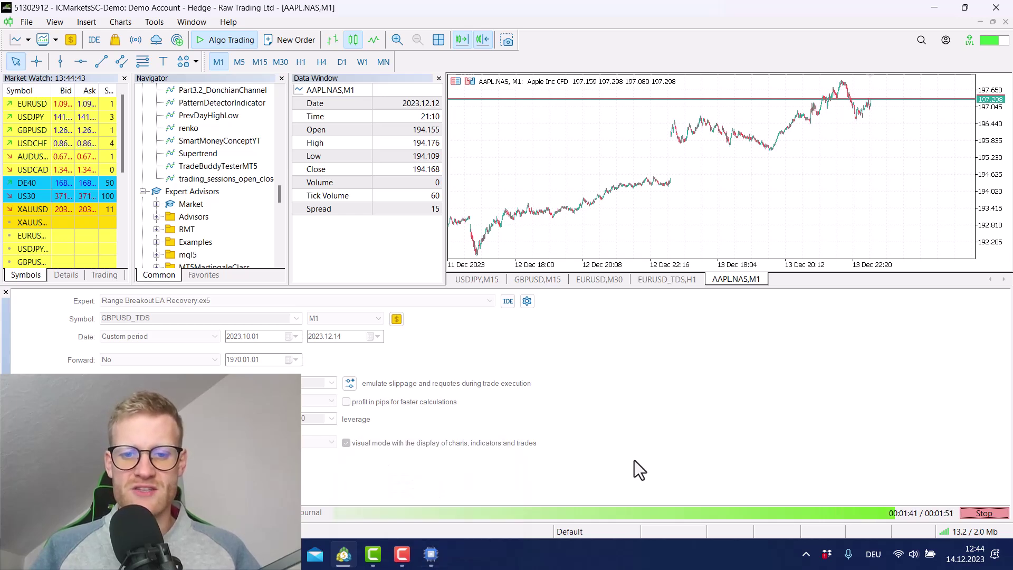
{"action": "left_click", "coordinate": [433, 554]}
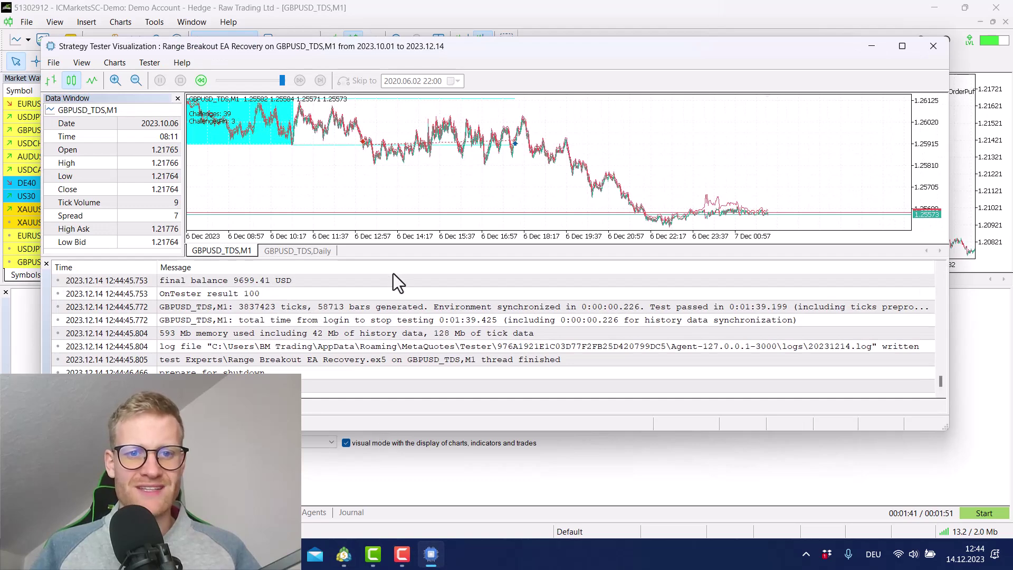
Review the final log entries about trades added to the trading journal and the journal file's storage path
{"action": "scroll", "coordinate": [378, 293], "scroll_direction": "up", "scroll_amount": 5}
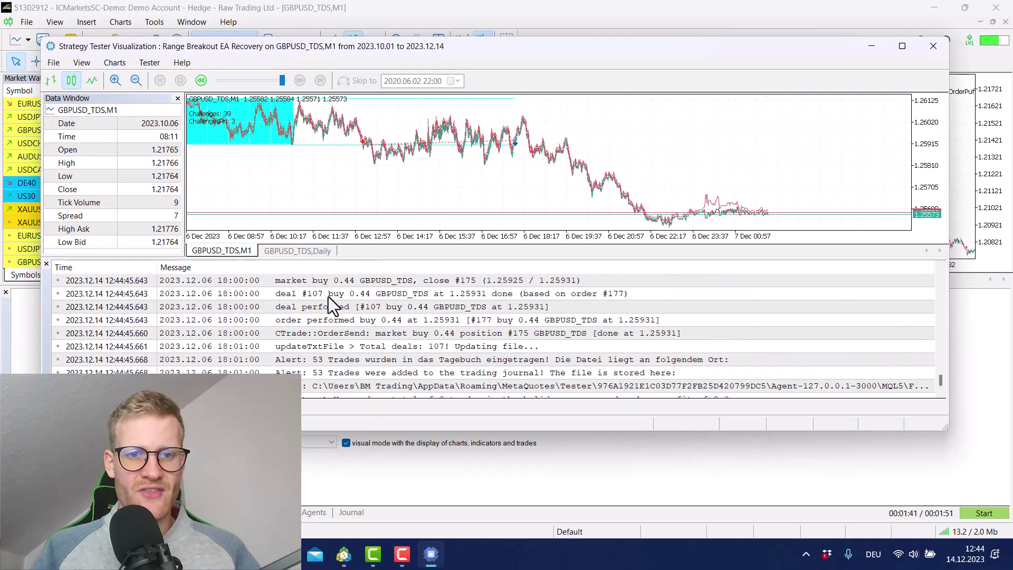
{"action": "scroll", "coordinate": [350, 325], "scroll_direction": "up", "scroll_amount": 1}
{"action": "scroll", "coordinate": [358, 341], "scroll_direction": "down", "scroll_amount": 1}
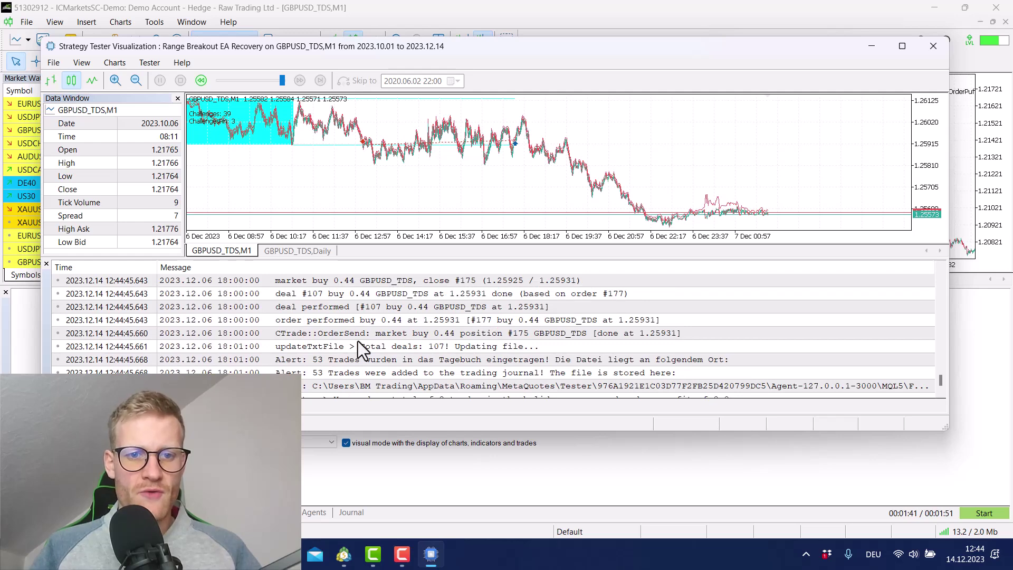
{"action": "left_click", "coordinate": [324, 356]}
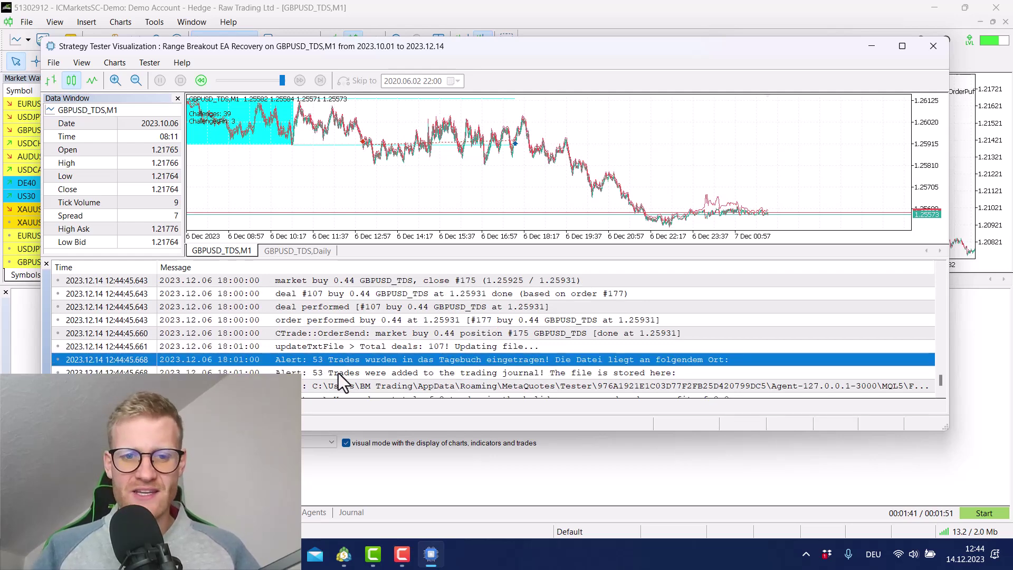
{"action": "left_click", "coordinate": [338, 373]}
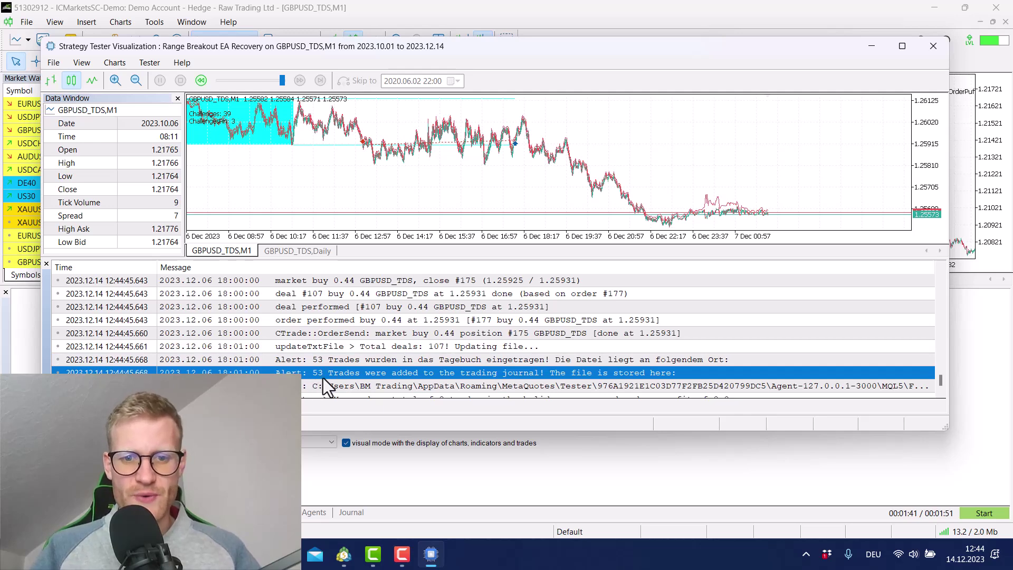
{"action": "scroll", "coordinate": [372, 368], "scroll_direction": "down", "scroll_amount": 2}
{"action": "left_click", "coordinate": [317, 309]}
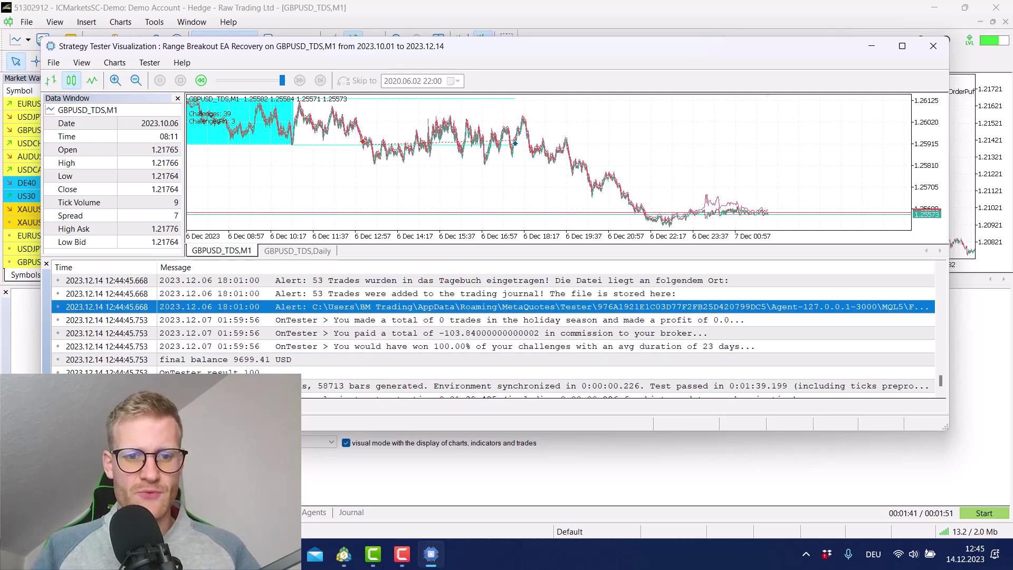
Compare the trade total in the main terminal's backtest report with the journal entries in the visual tester's log
{"action": "key", "text": "alt+Tab"}
{"action": "left_click", "coordinate": [248, 512]}
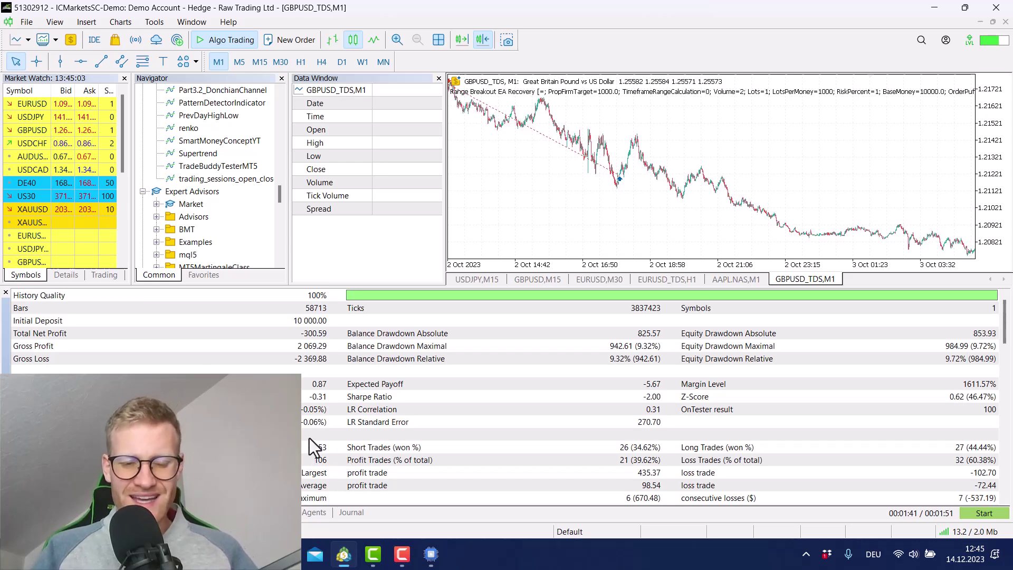
{"action": "left_click", "coordinate": [432, 562]}
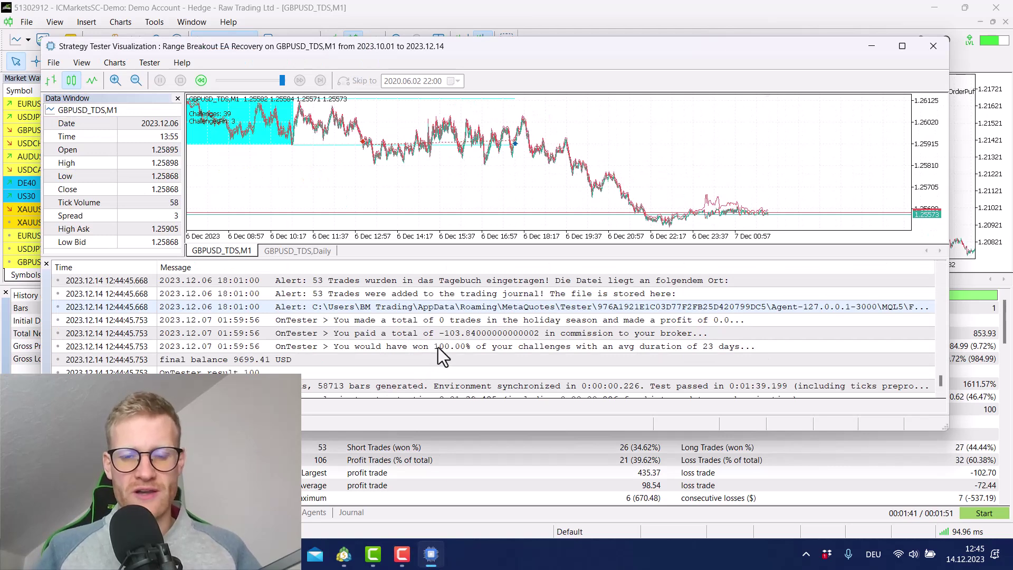
{"action": "left_click", "coordinate": [438, 347]}
{"action": "scroll", "coordinate": [438, 348], "scroll_direction": "up", "scroll_amount": 1}
{"action": "left_click", "coordinate": [370, 333]}
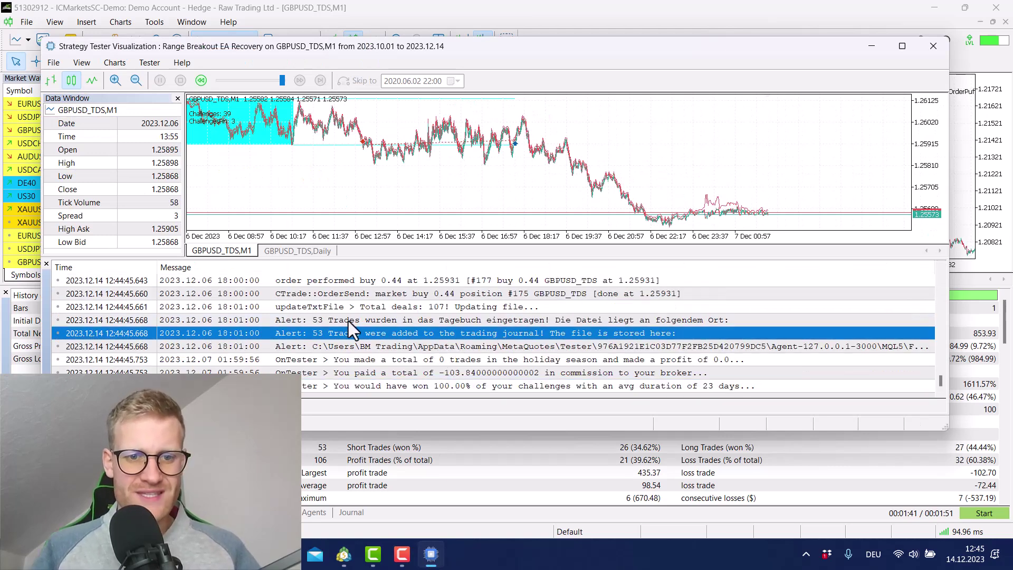
{"action": "left_click", "coordinate": [340, 320]}
{"action": "left_click", "coordinate": [345, 346]}
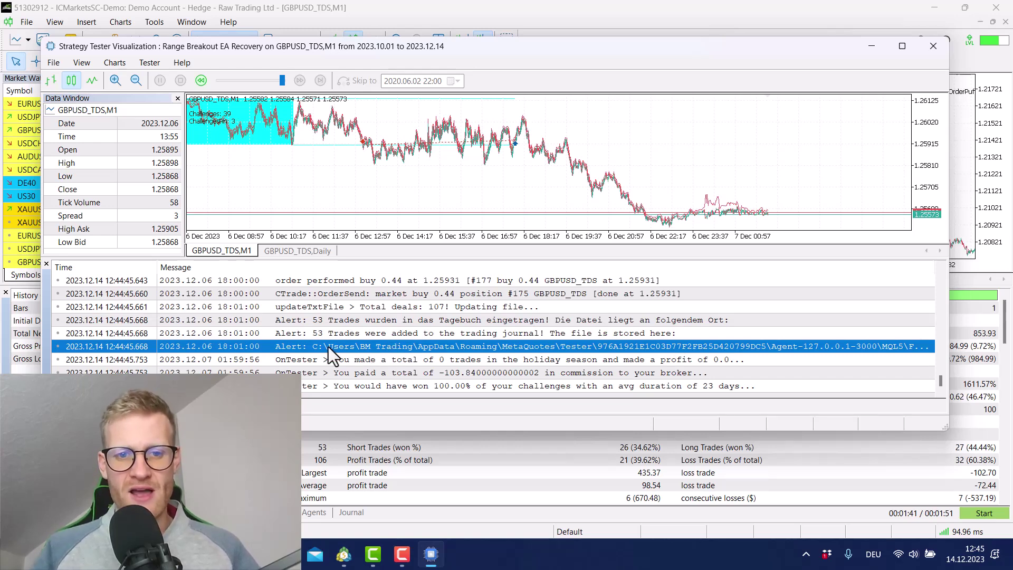
Open the visual tester's data folder and go to the MQL5\Files folder containing TradeBuddy.txt
{"action": "left_click_drag", "start_coordinate": [241, 45], "coordinate": [247, 58]}
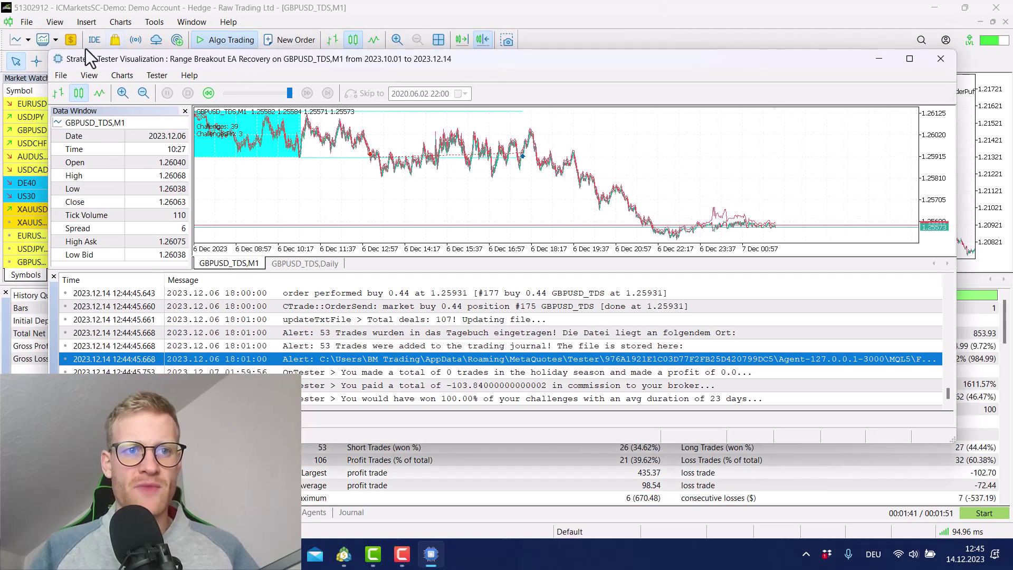
{"action": "left_click", "coordinate": [70, 77]}
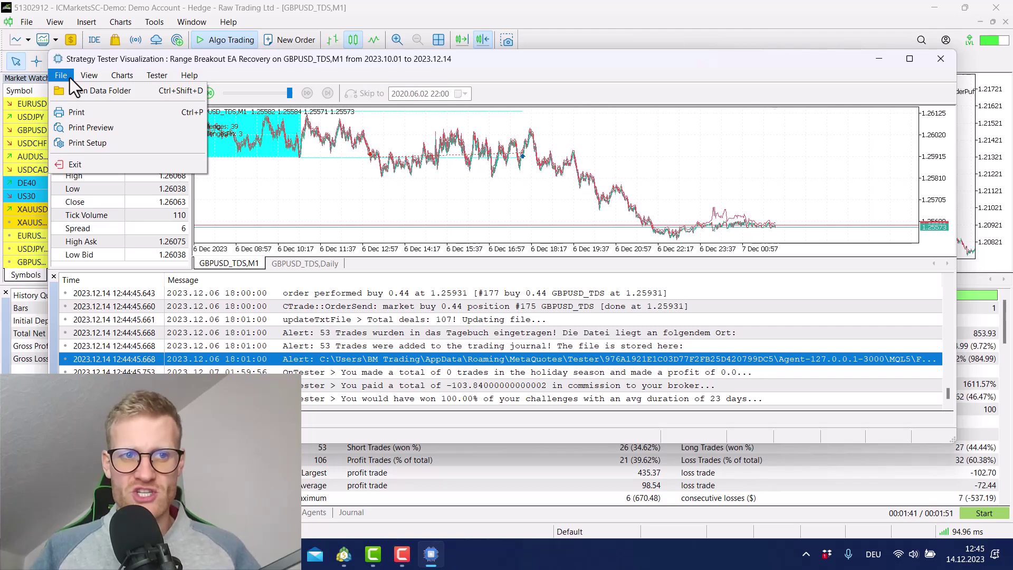
{"action": "left_click", "coordinate": [77, 89]}
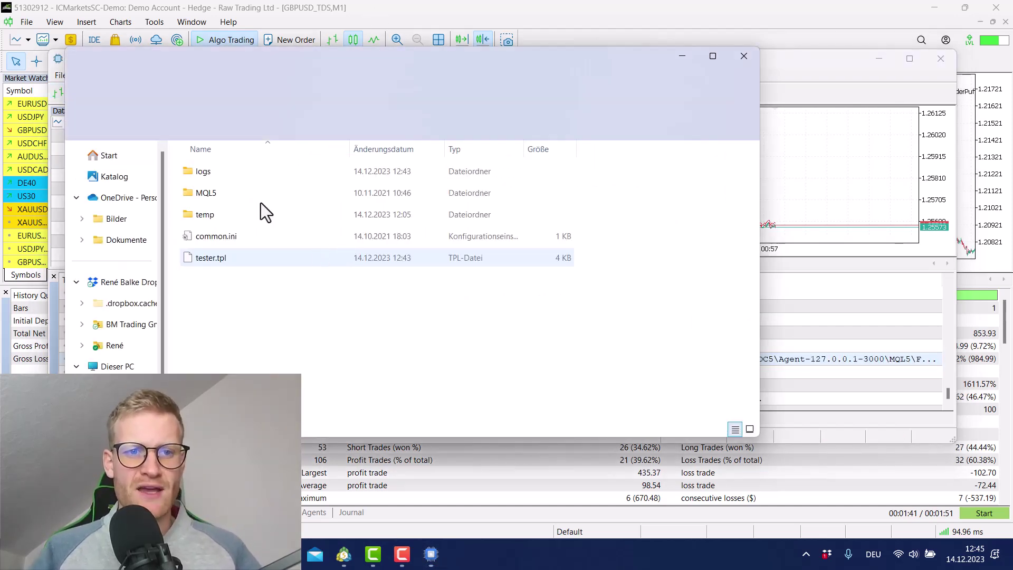
{"action": "double_click", "coordinate": [229, 195]}
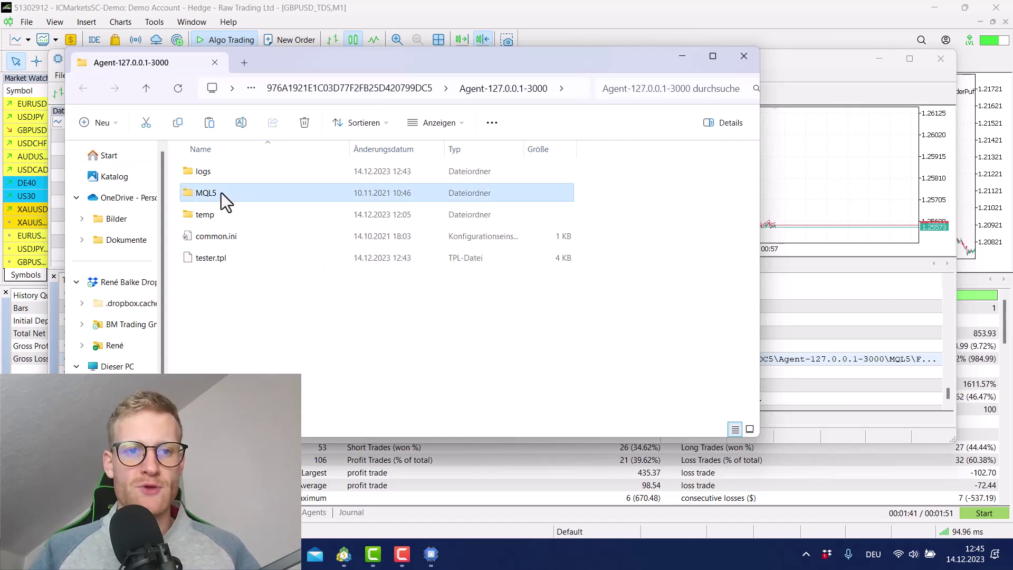
{"action": "double_click", "coordinate": [204, 166]}
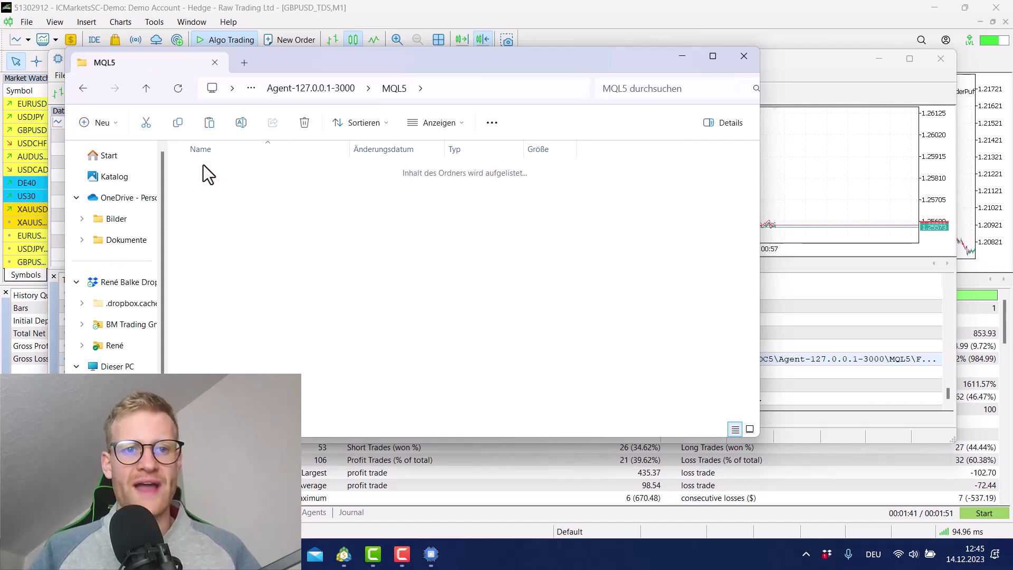
{"action": "left_click", "coordinate": [238, 169]}
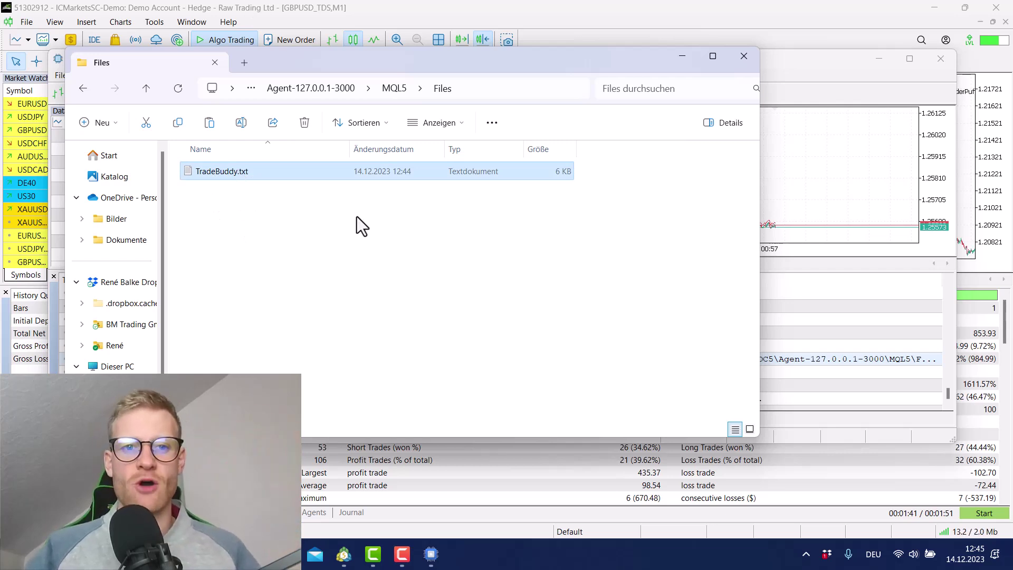
{"action": "left_click", "coordinate": [248, 213]}
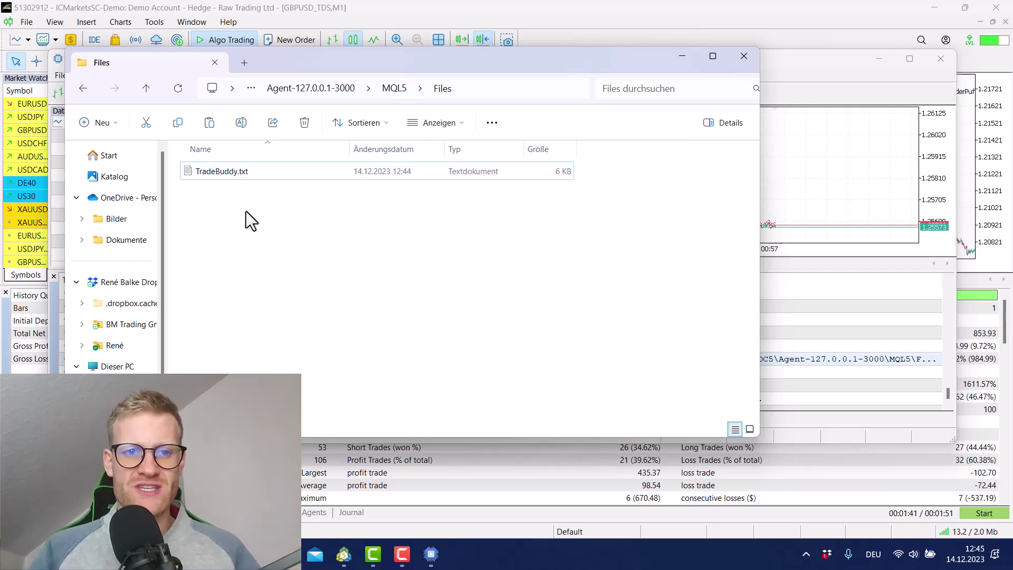
Open TradeBuddy.txt, look through its exported trade records, and close the text editor
{"action": "left_click", "coordinate": [214, 172]}
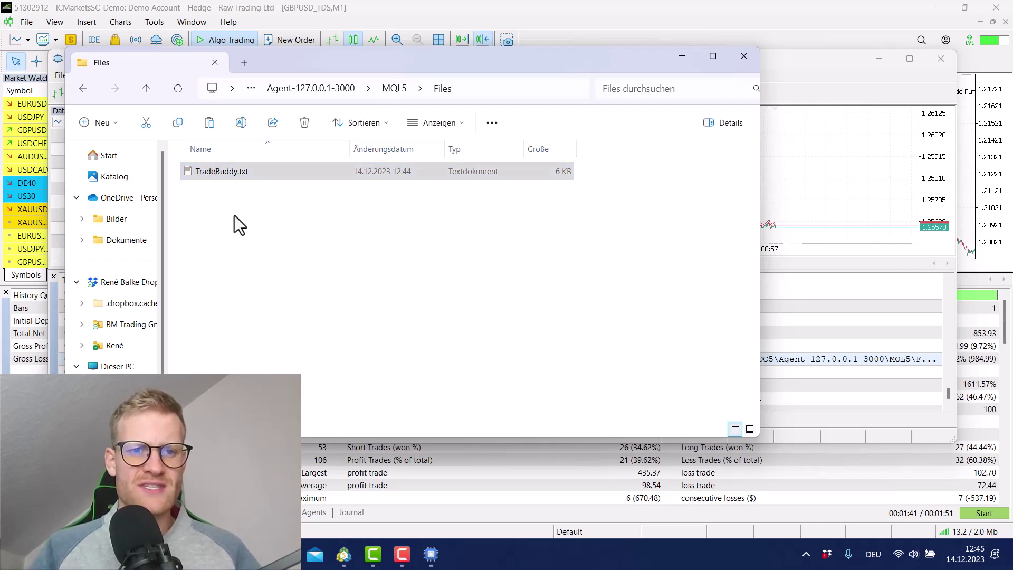
{"action": "key", "text": "shift+F10"}
{"action": "left_click", "coordinate": [198, 201]}
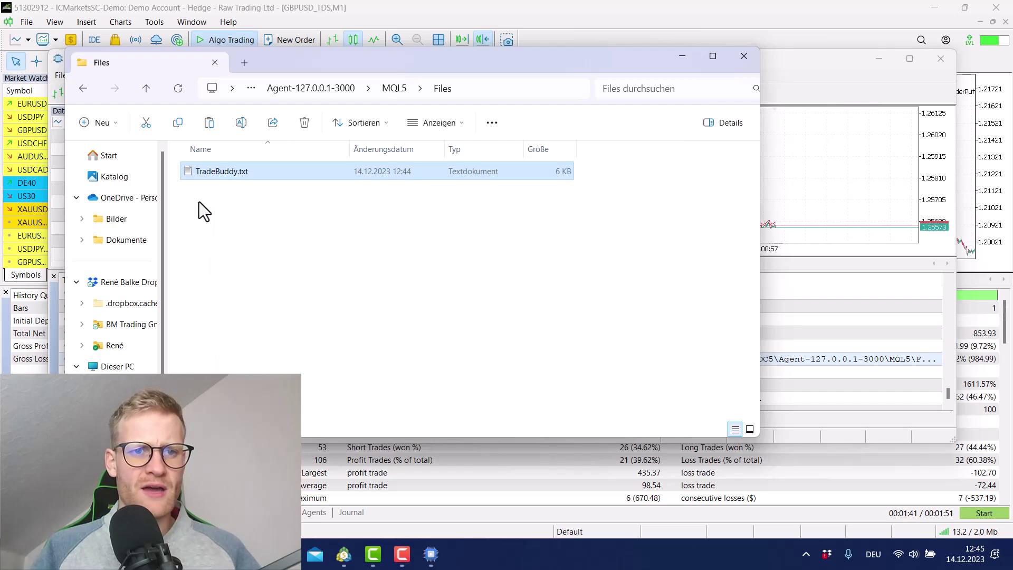
{"action": "left_click", "coordinate": [233, 176]}
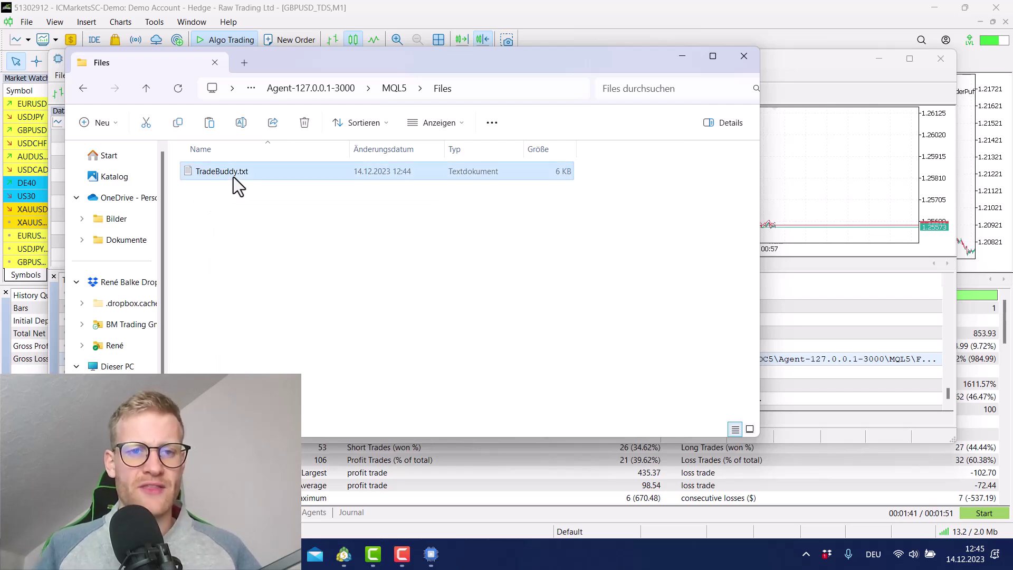
{"action": "double_click", "coordinate": [233, 176]}
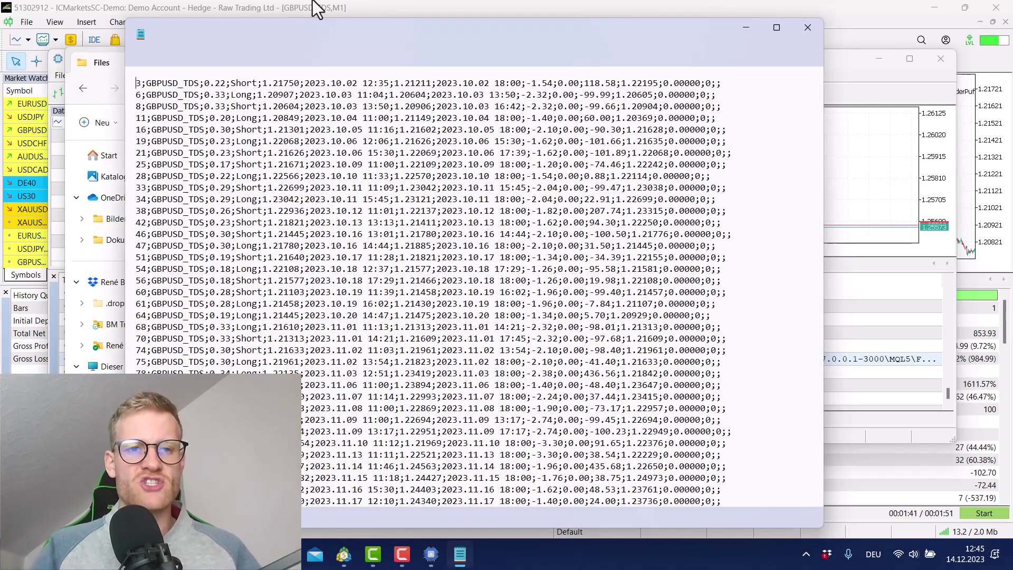
{"action": "scroll", "coordinate": [389, 131], "scroll_direction": "down", "scroll_amount": 8}
{"action": "scroll", "coordinate": [389, 133], "scroll_direction": "up", "scroll_amount": 8}
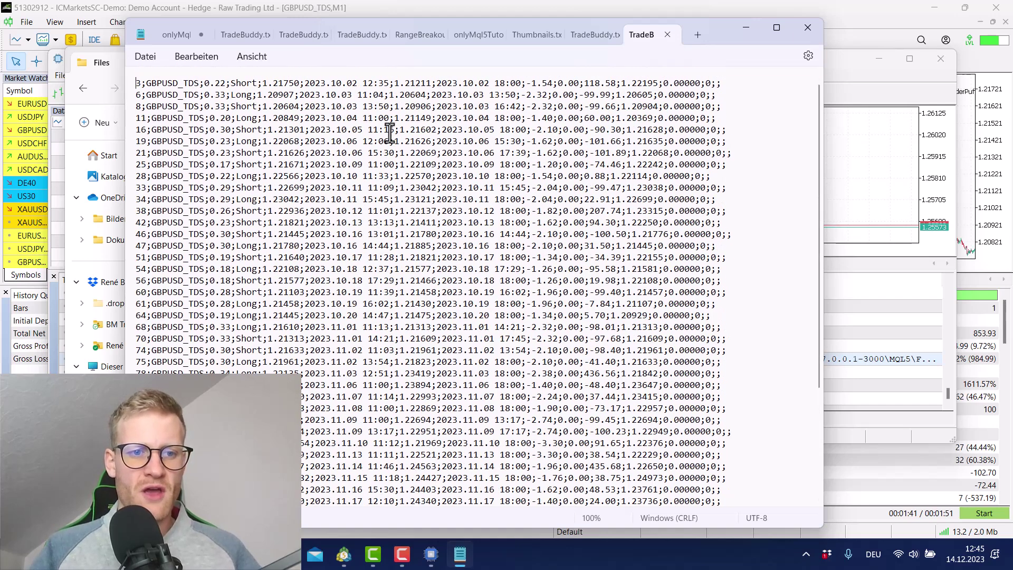
{"action": "left_click_drag", "start_coordinate": [248, 179], "coordinate": [523, 411]}
{"action": "left_click", "coordinate": [522, 406]}
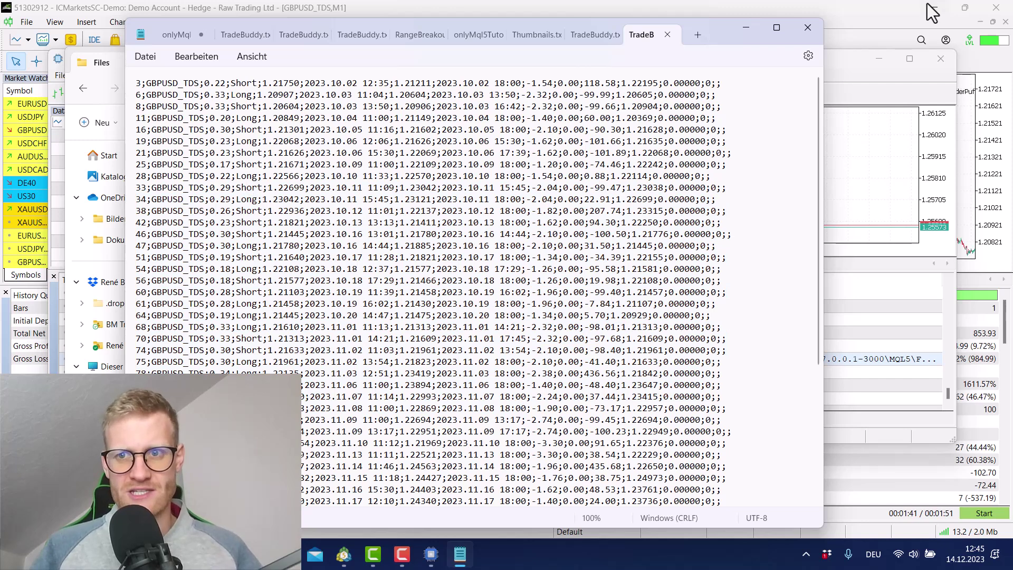
{"action": "left_click", "coordinate": [667, 40]}
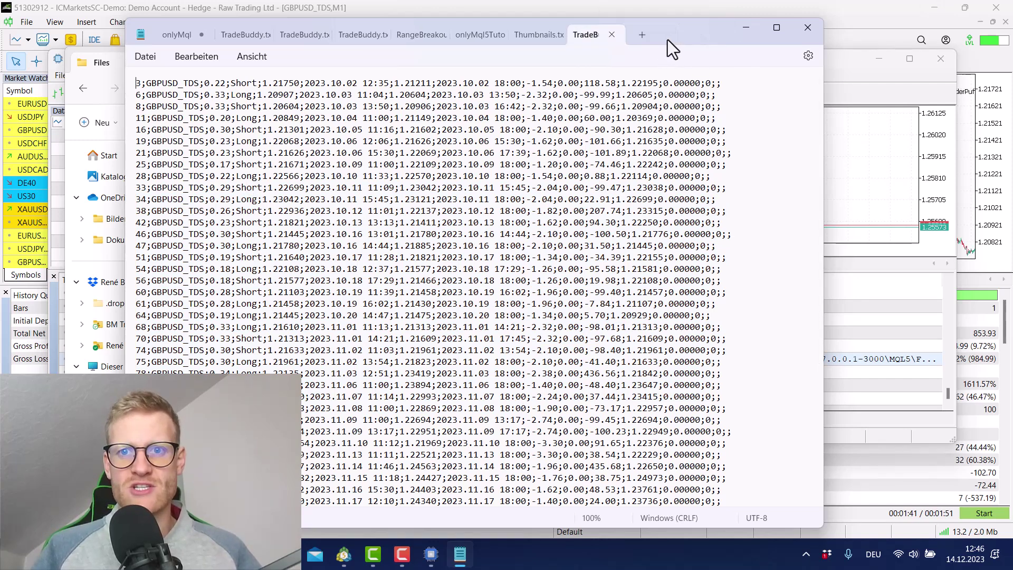
{"action": "left_click", "coordinate": [806, 27]}
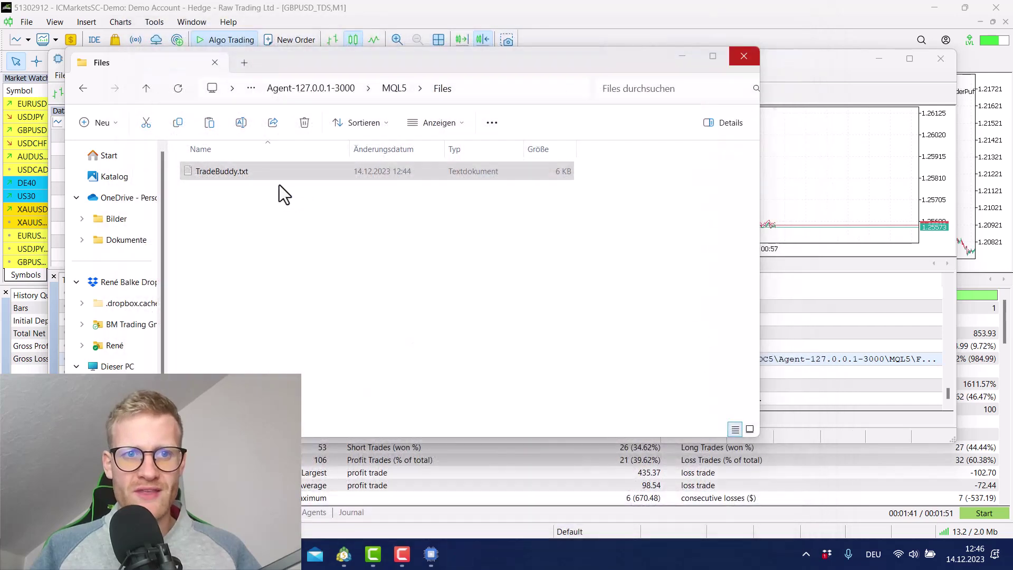
Copy TradeBuddy.txt from the tester's Files folder to the desktop and place it above TradeBuddy.zip
{"action": "right_click", "coordinate": [219, 169]}
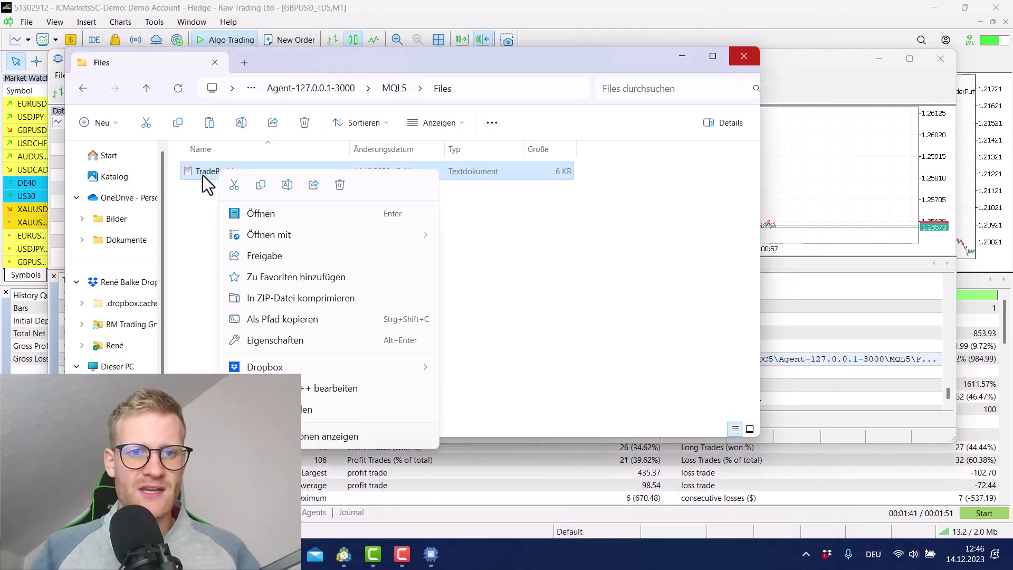
{"action": "left_click", "coordinate": [262, 185]}
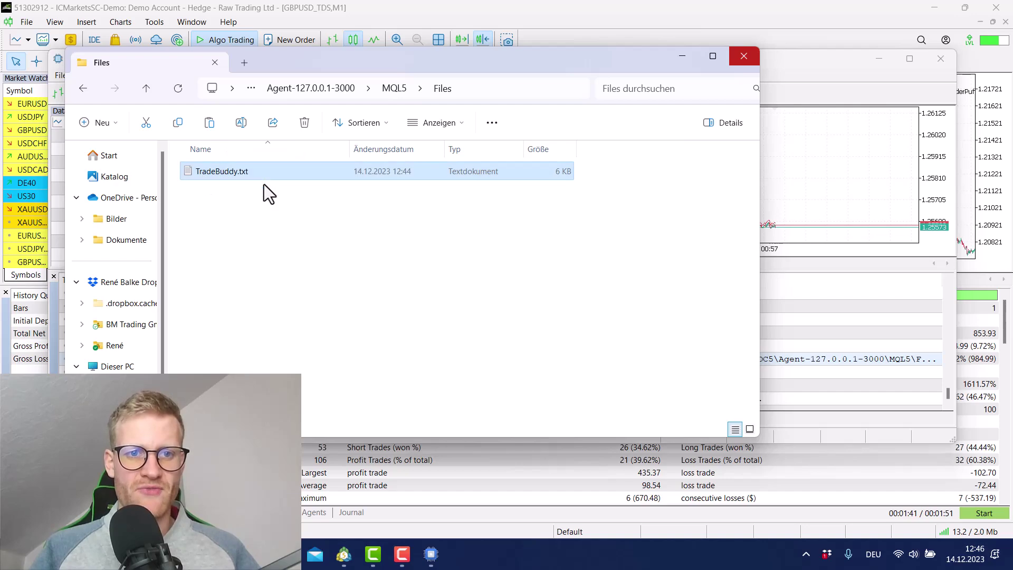
{"action": "left_click", "coordinate": [933, 7]}
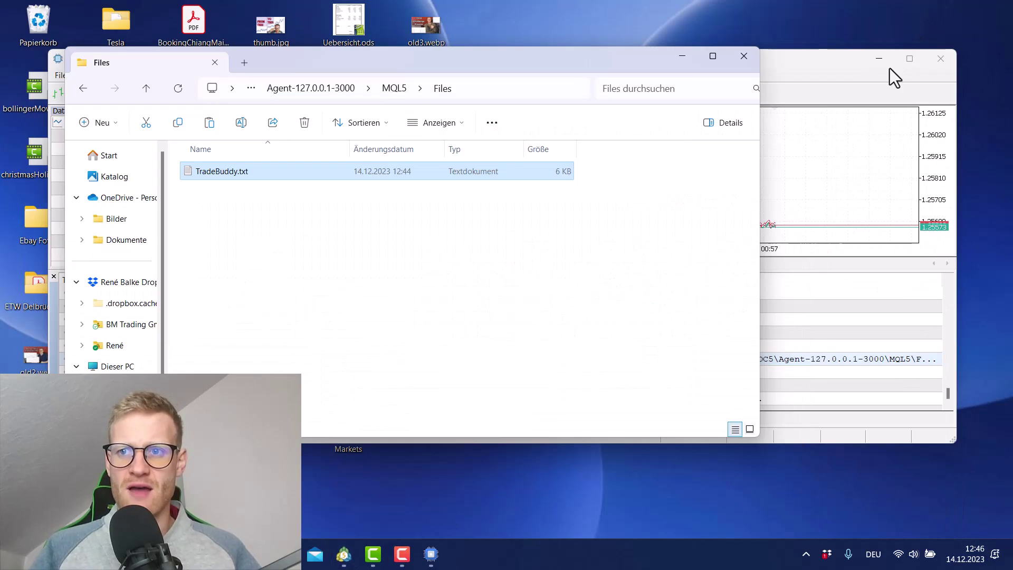
{"action": "left_click", "coordinate": [878, 58]}
{"action": "left_click", "coordinate": [682, 56]}
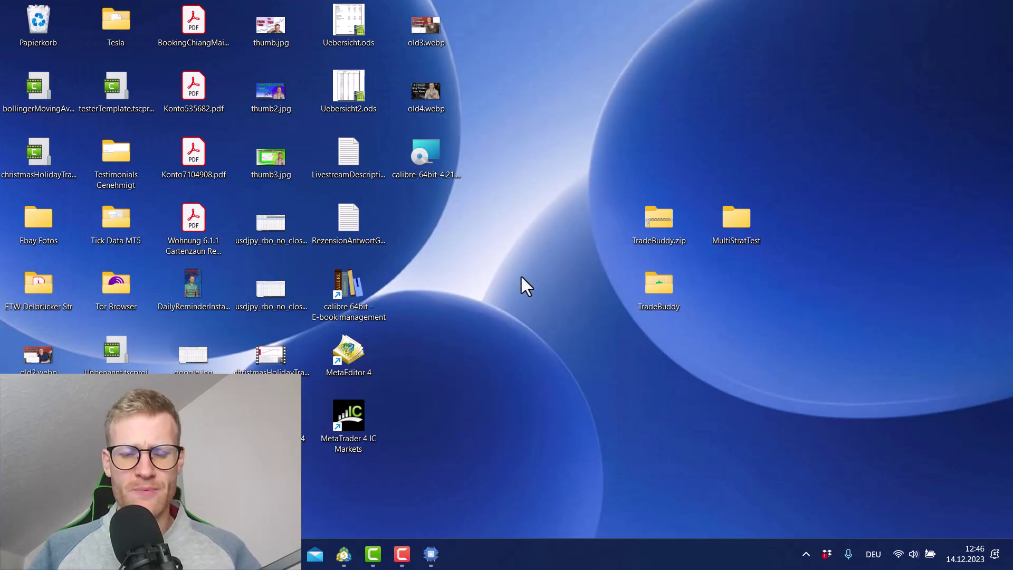
{"action": "key", "text": "ctrl+v"}
{"action": "left_click_drag", "start_coordinate": [350, 496], "coordinate": [650, 177]}
Rename the desktop copy of the journal file as GU Range Breakout Test.txt
{"action": "key", "text": "F2"}
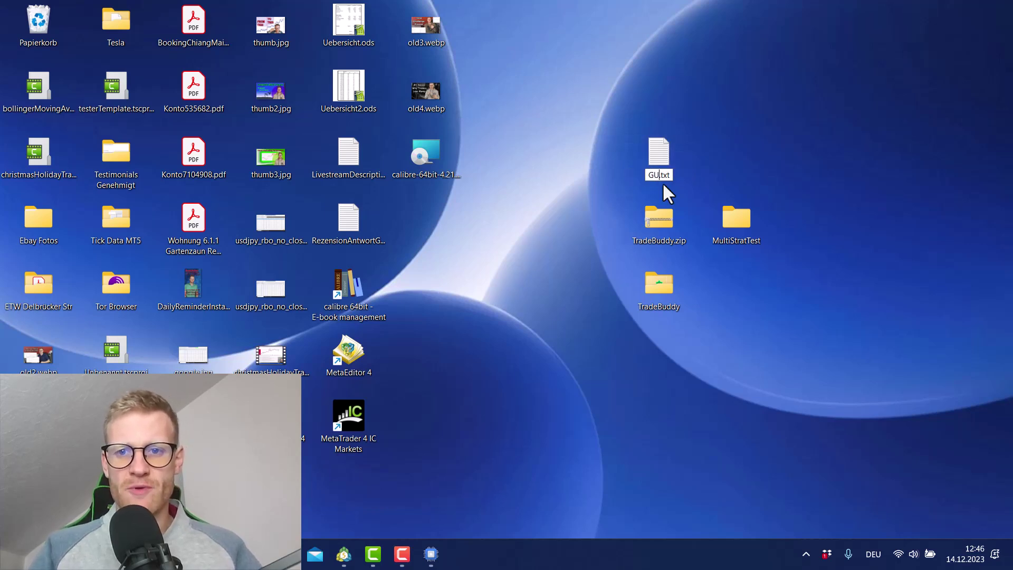
{"action": "type", "text": "GU Range "}
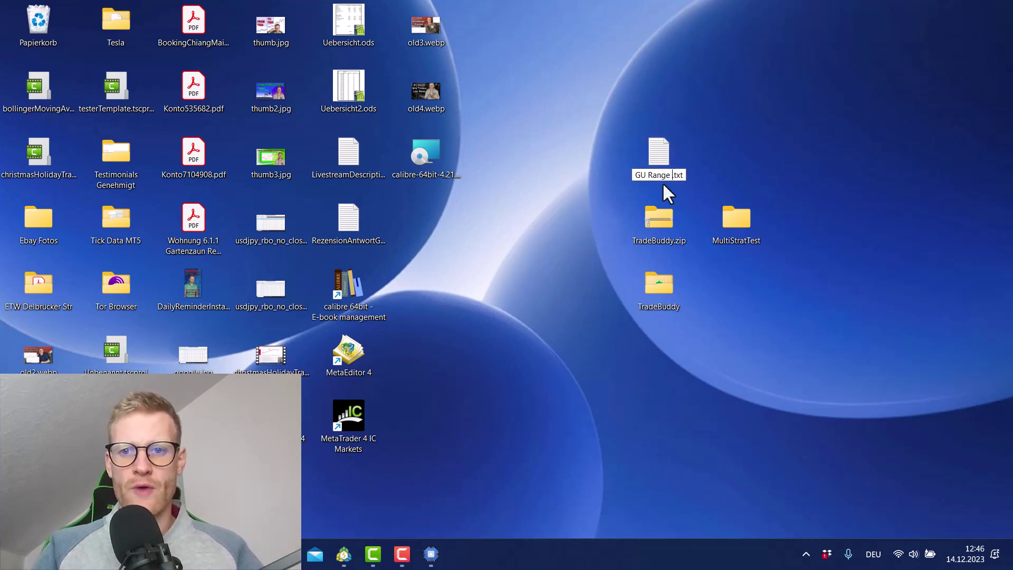
{"action": "type", "text": "Breakout Test"}
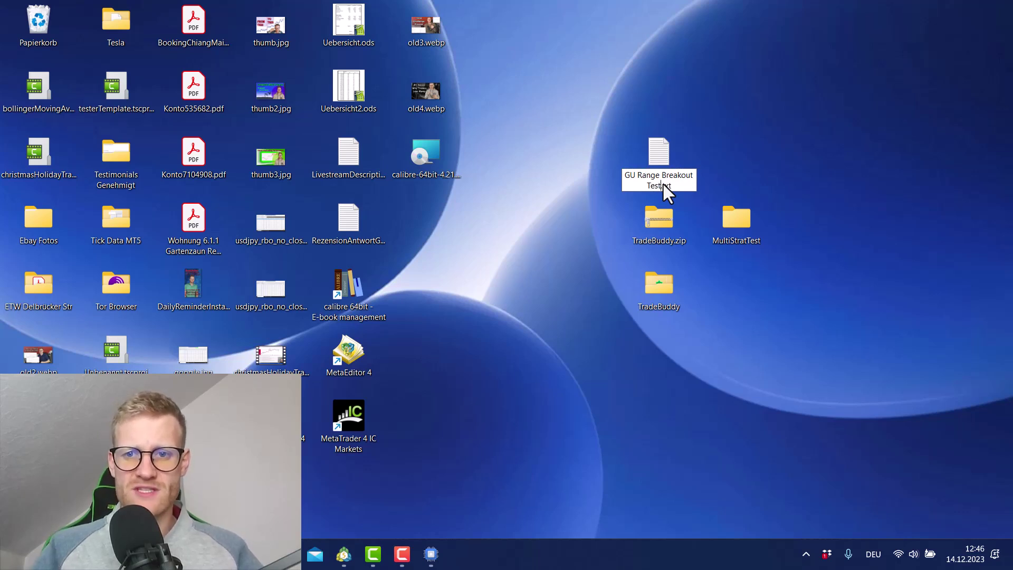
{"action": "key", "text": "Return"}
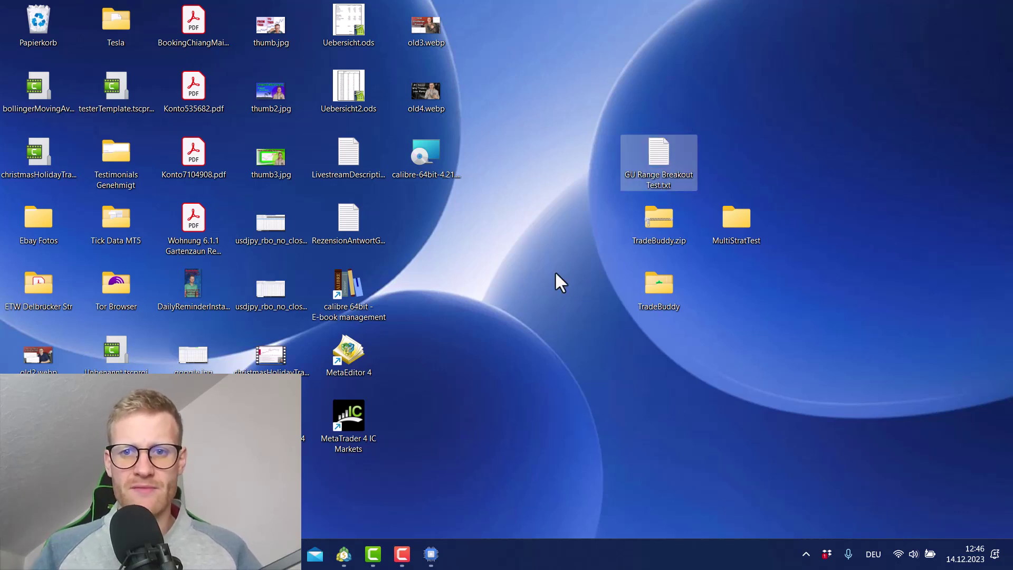
{"action": "left_click", "coordinate": [596, 306]}
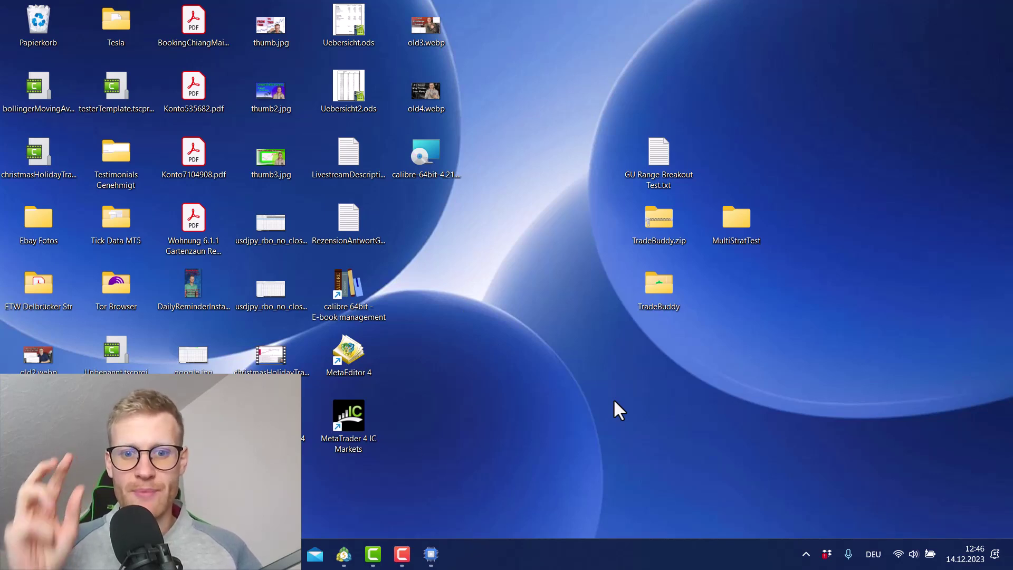
Switch to MetaTrader 5 and show the Strategy Tester's settings for the Range Breakout EA Recovery expert
{"action": "left_click", "coordinate": [441, 556]}
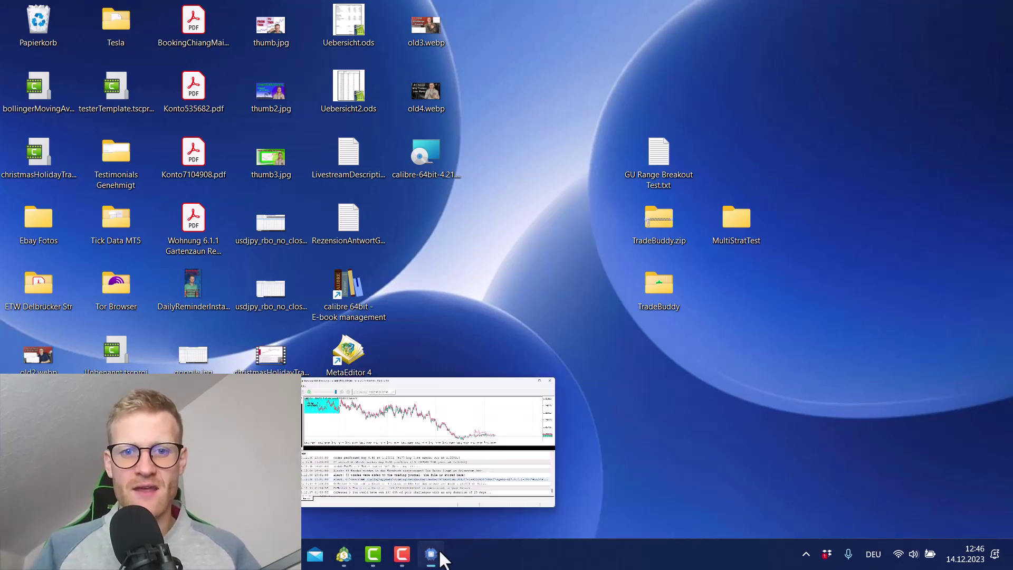
{"action": "left_click", "coordinate": [441, 556]}
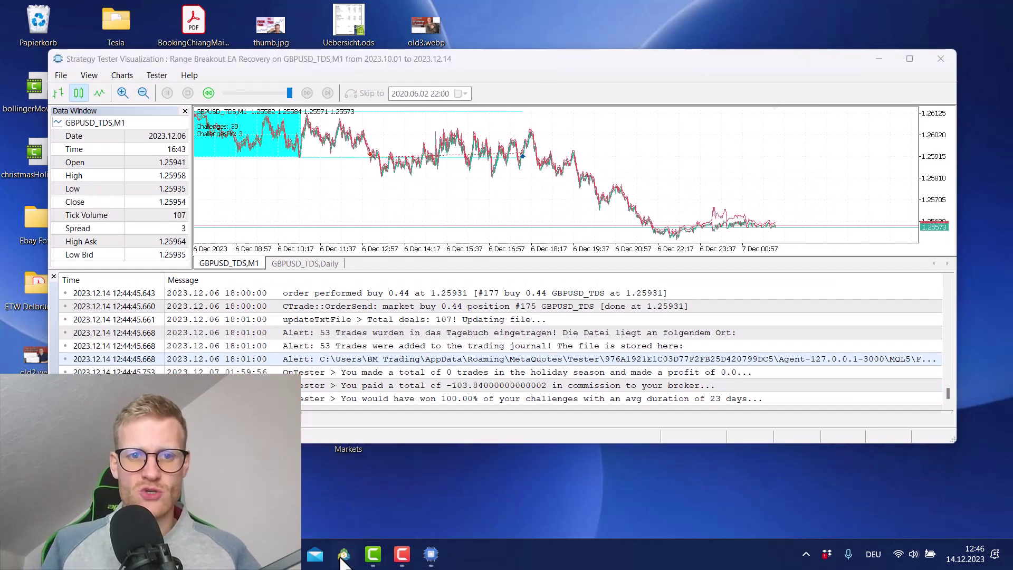
{"action": "left_click", "coordinate": [344, 556]}
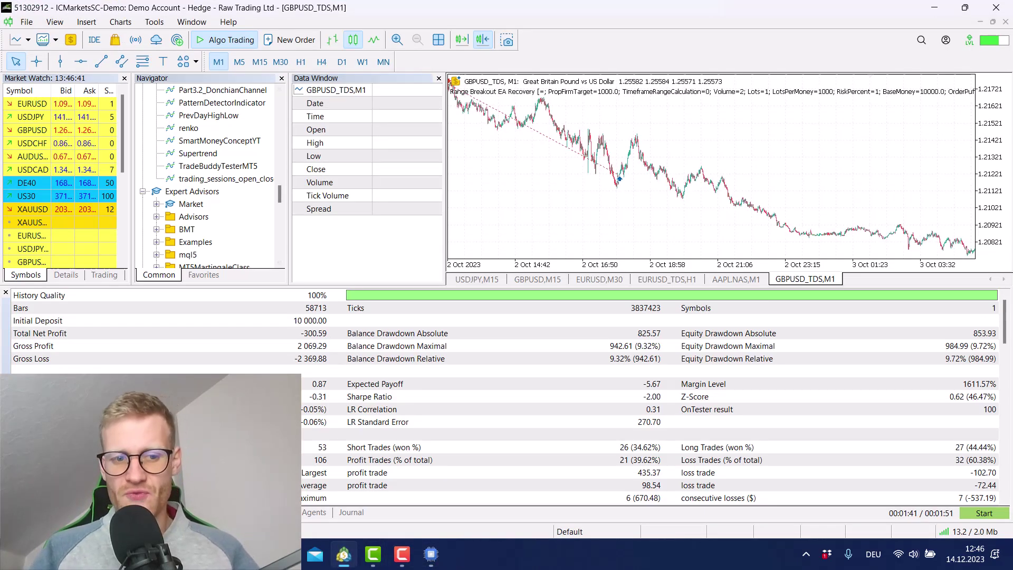
{"action": "left_click", "coordinate": [209, 512]}
{"action": "left_click", "coordinate": [171, 513]}
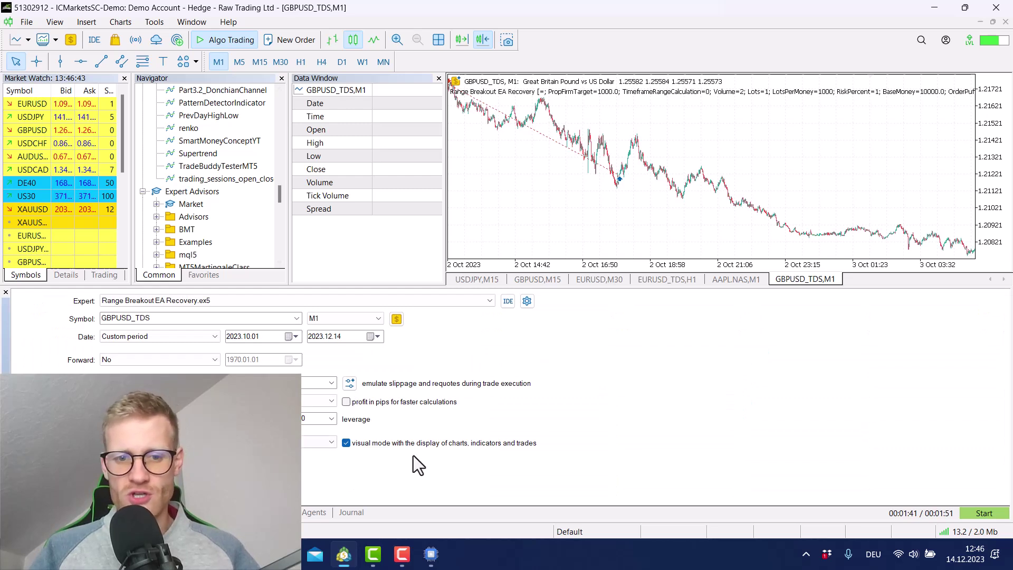
Set the Strategy Tester's symbol to USDJPY
{"action": "double_click", "coordinate": [242, 319]}
{"action": "key", "text": "BackSpace"}
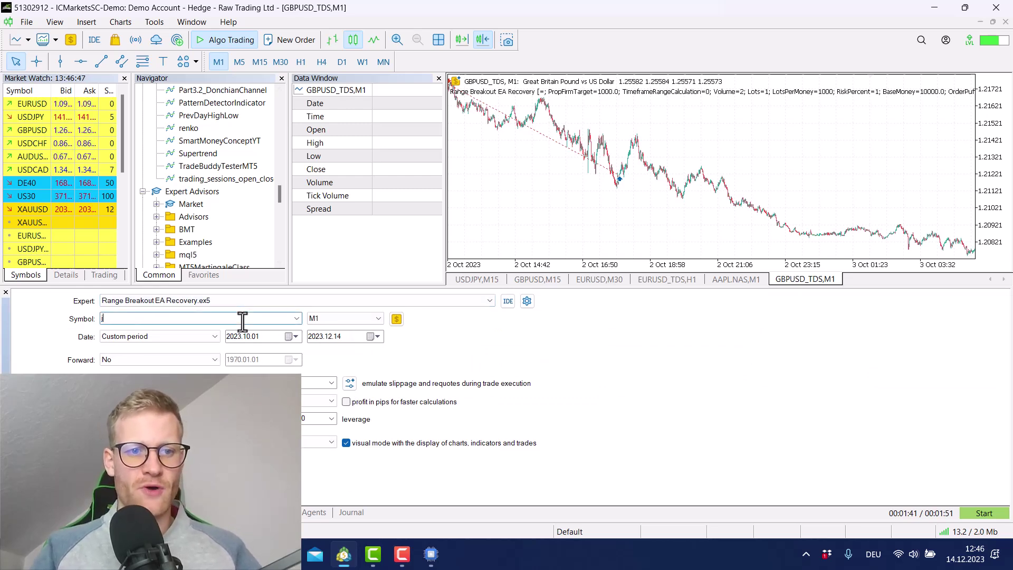
{"action": "type", "text": "jp"}
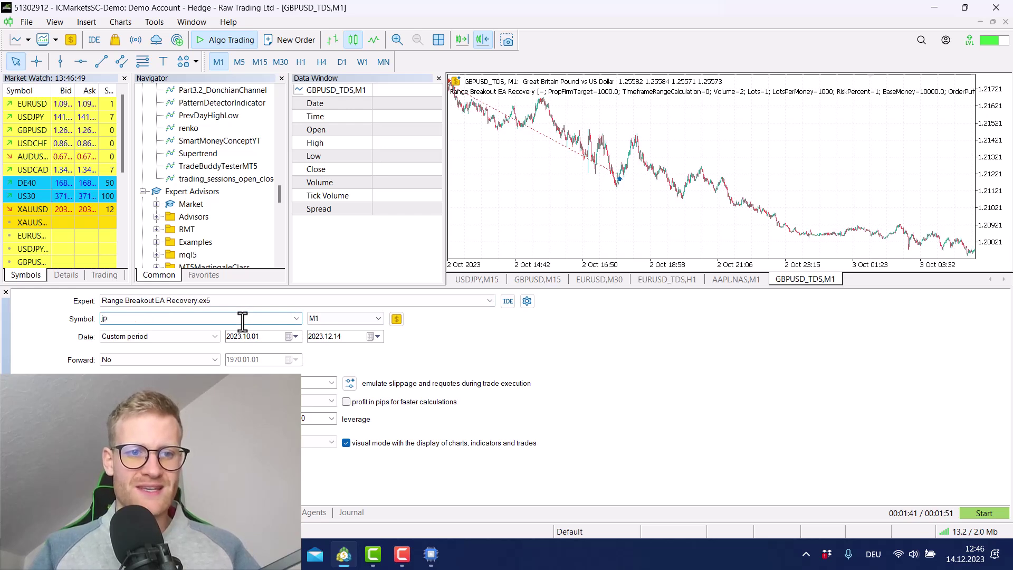
{"action": "type", "text": "yusdjpy"}
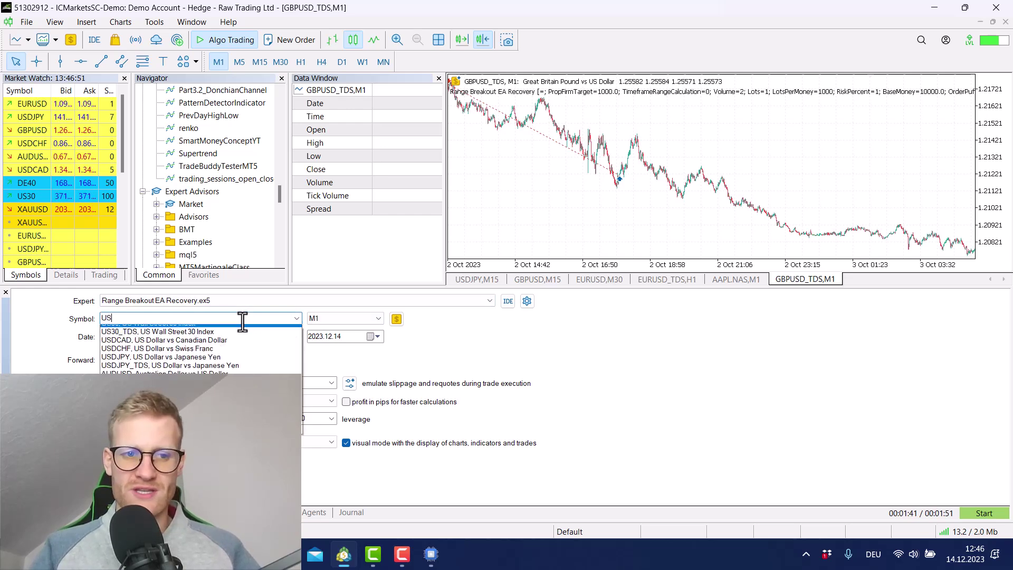
{"action": "key", "text": "Return"}
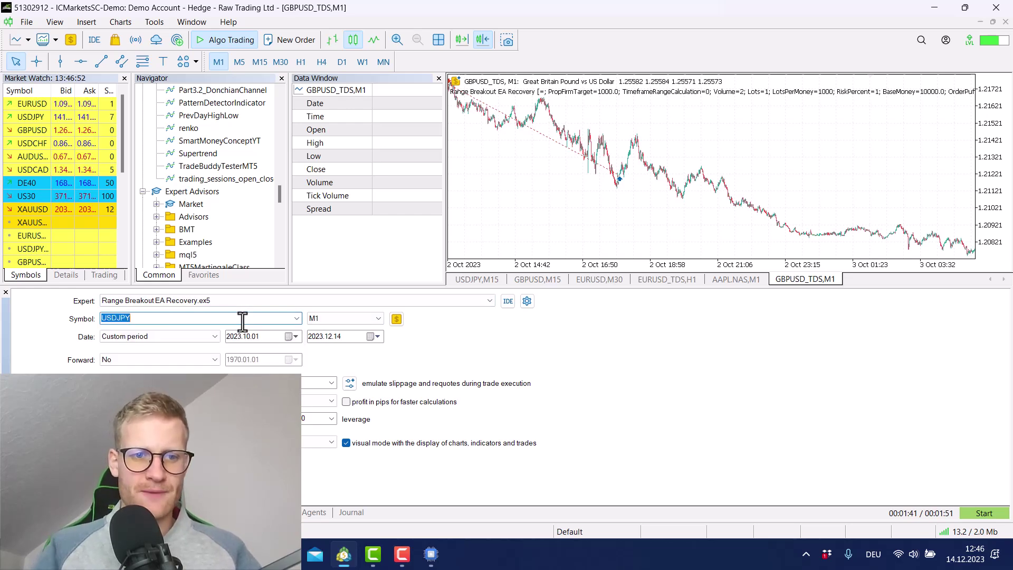
{"action": "left_click", "coordinate": [643, 424]}
Close the GBPUSD_TDS visualization window and turn off visual mode for the backtest
{"action": "left_click", "coordinate": [437, 555]}
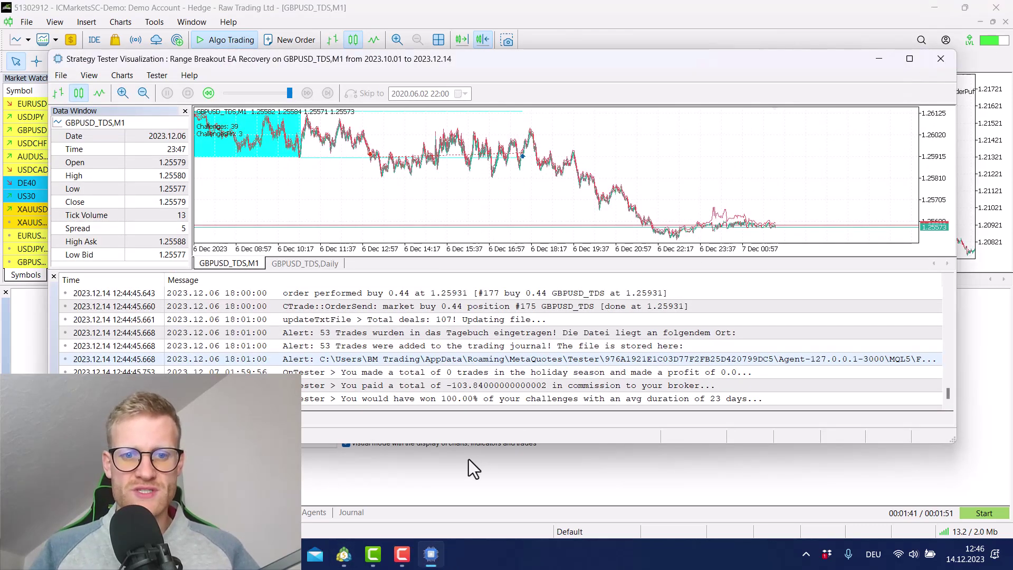
{"action": "left_click", "coordinate": [941, 59]}
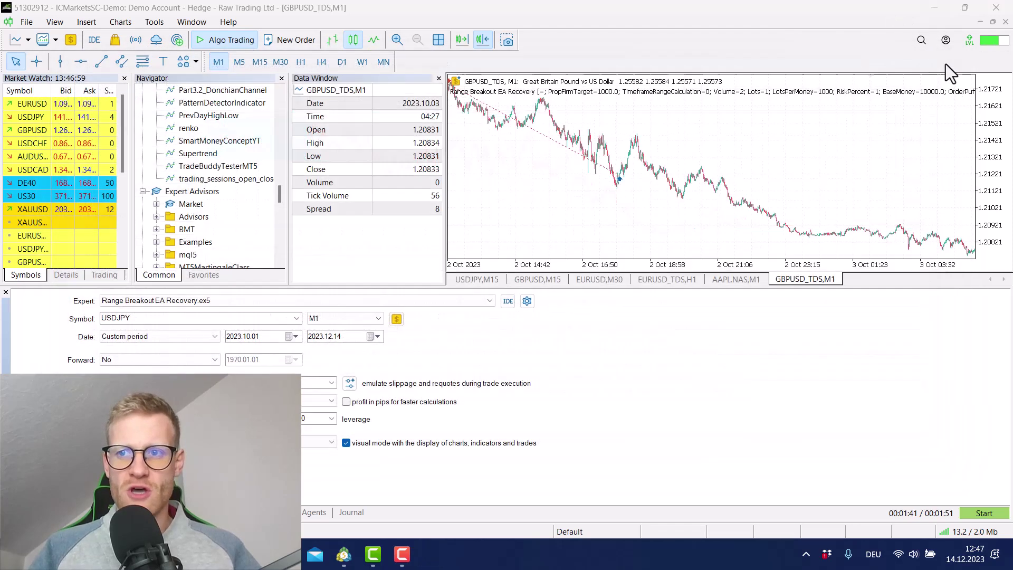
{"action": "left_click", "coordinate": [362, 441]}
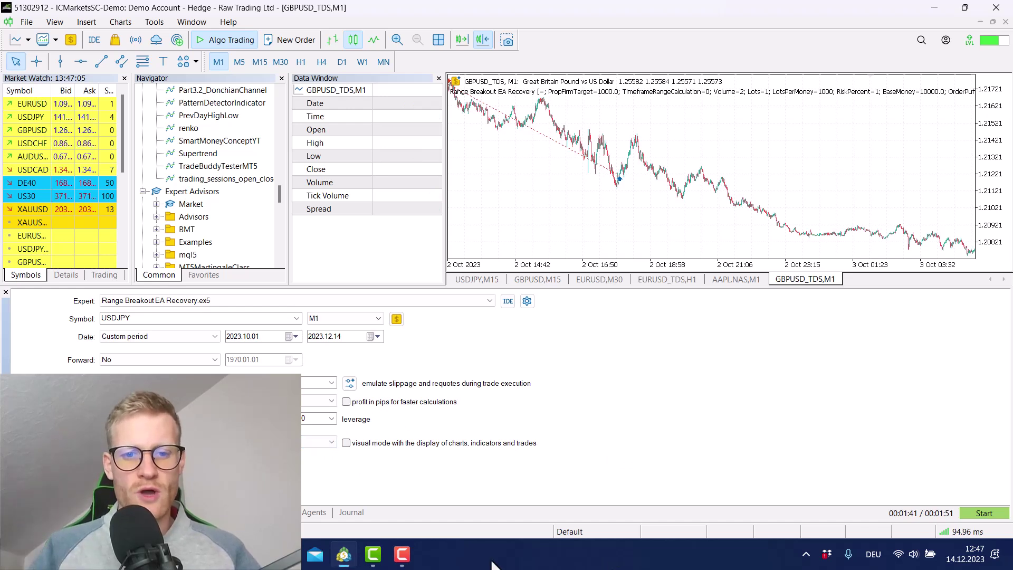
Open the source code of the Range Breakout EA Recovery expert in MetaEditor
{"action": "left_click", "coordinate": [233, 302]}
{"action": "left_click", "coordinate": [232, 302]}
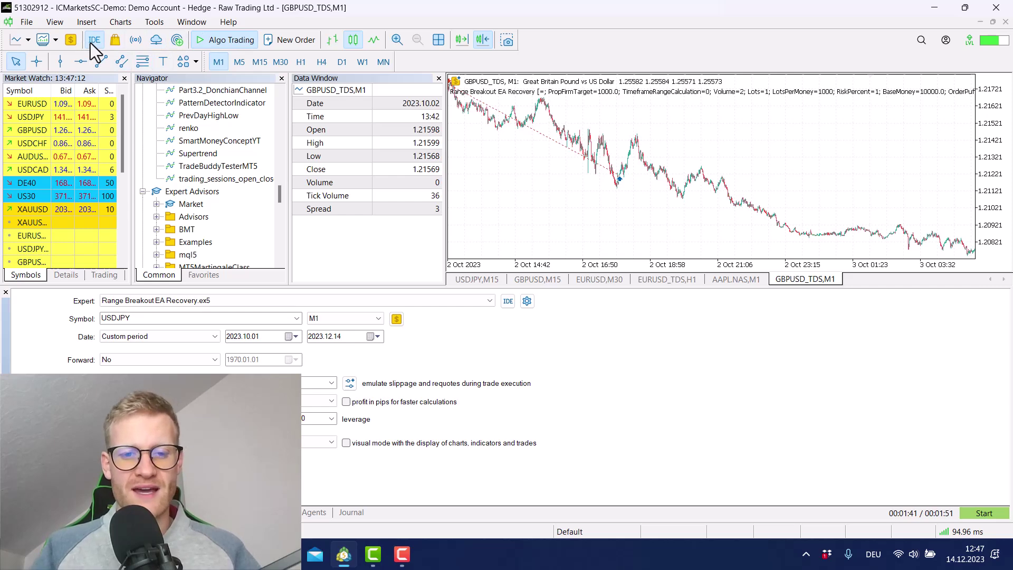
{"action": "left_click", "coordinate": [508, 300]}
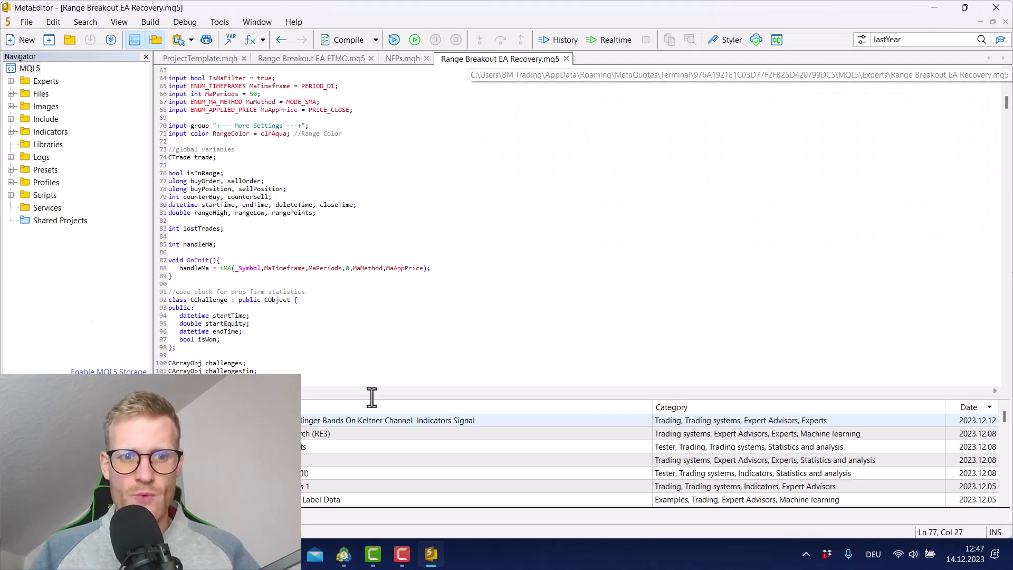
{"action": "left_click", "coordinate": [344, 554]}
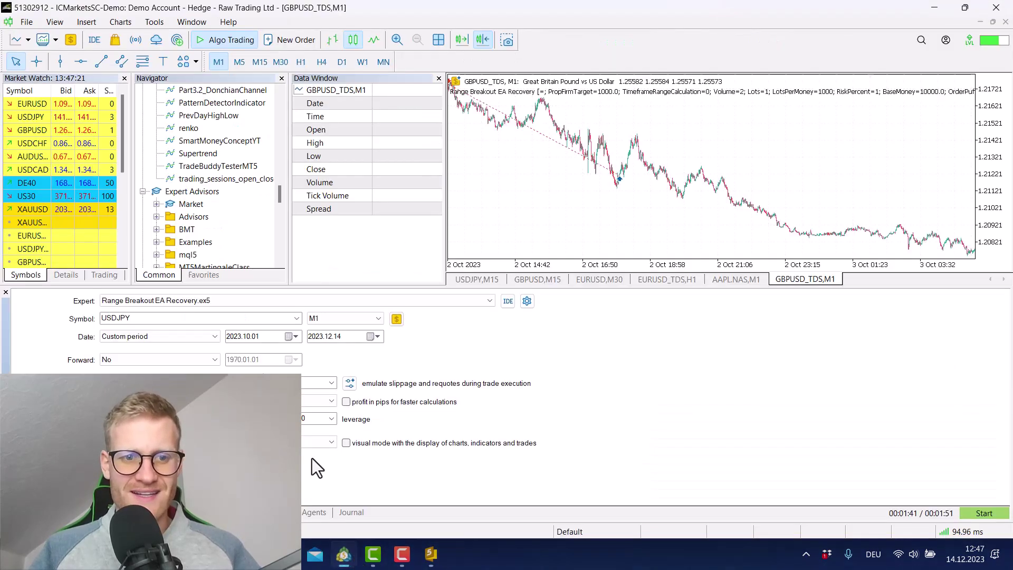
{"action": "left_click", "coordinate": [134, 300]}
{"action": "left_click", "coordinate": [134, 300]}
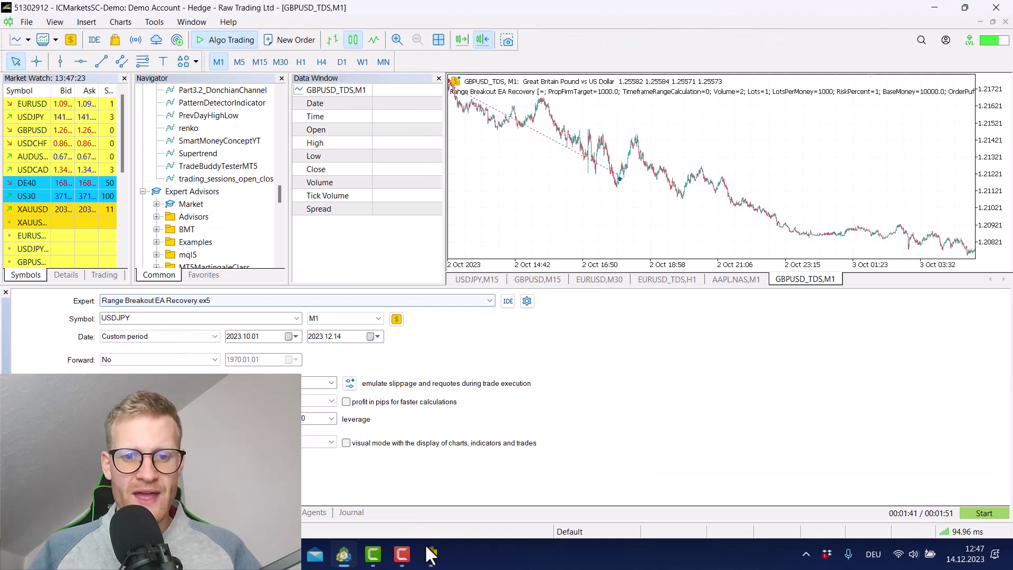
{"action": "left_click", "coordinate": [430, 554]}
Uncomment the iCustom and ChartIndicatorAdd lines at the start of the OnTester function by removing the comment markers around them
{"action": "scroll", "coordinate": [313, 239], "scroll_direction": "down", "scroll_amount": 2}
{"action": "scroll", "coordinate": [313, 238], "scroll_direction": "down", "scroll_amount": 3}
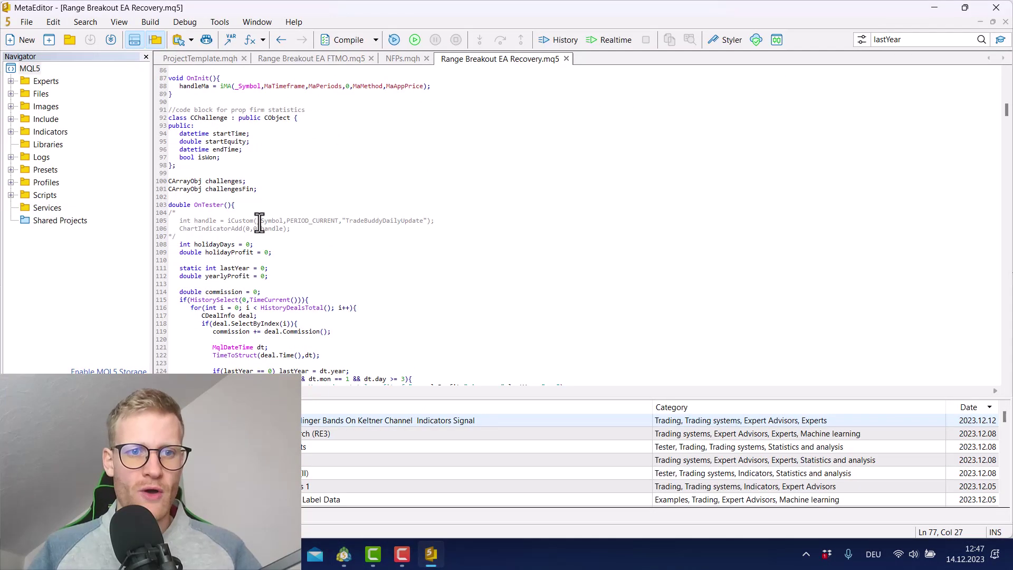
{"action": "mouse_move", "coordinate": [158, 211]}
{"action": "left_mouse_down"}
{"action": "mouse_move", "coordinate": [157, 251]}
{"action": "mouse_move", "coordinate": [156, 207]}
{"action": "left_mouse_up"}
{"action": "left_click", "coordinate": [221, 200]}
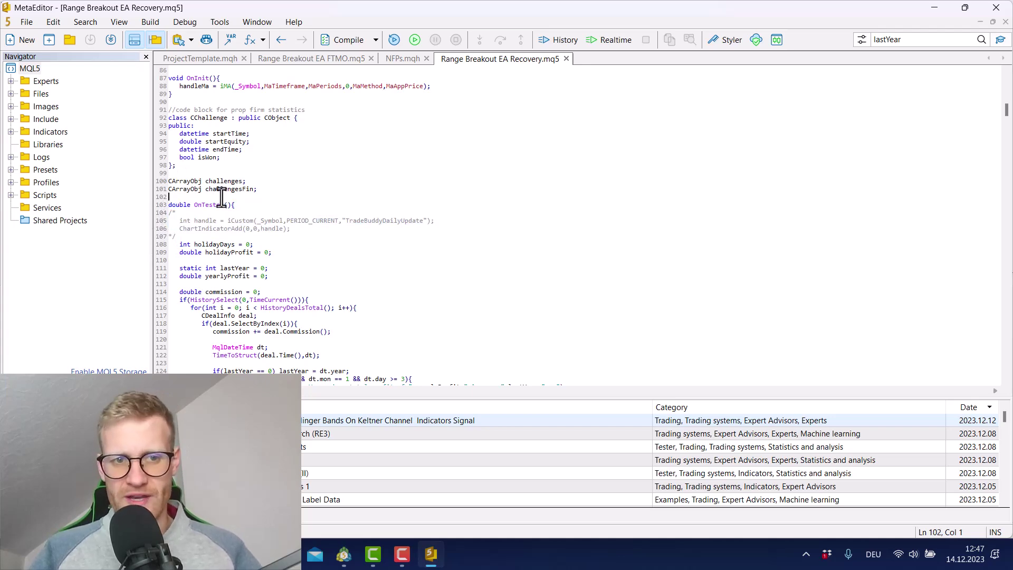
{"action": "double_click", "coordinate": [217, 204]}
{"action": "scroll", "coordinate": [208, 207], "scroll_direction": "up", "scroll_amount": 3, "text": "ctrl"}
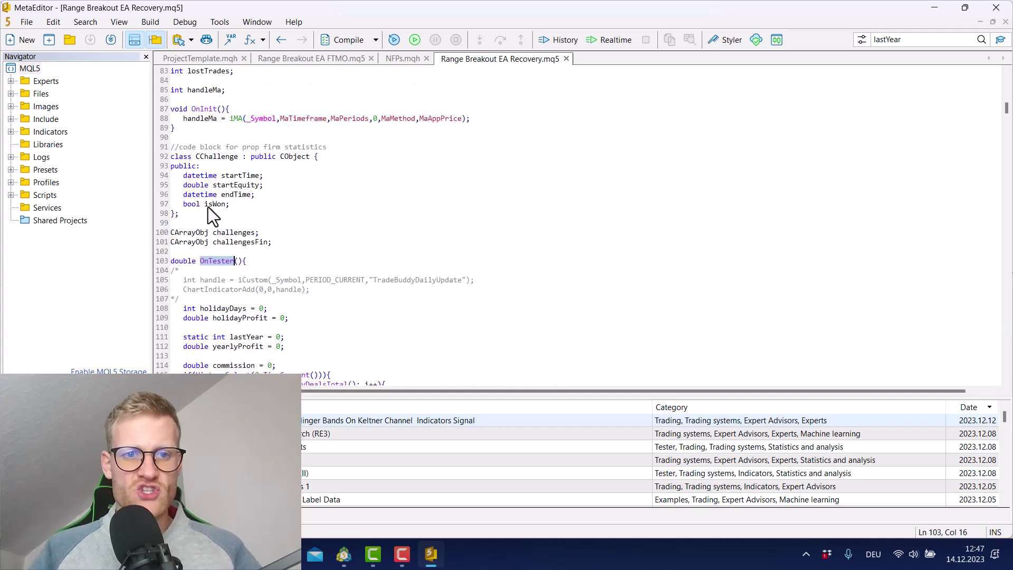
{"action": "left_click", "coordinate": [158, 262]}
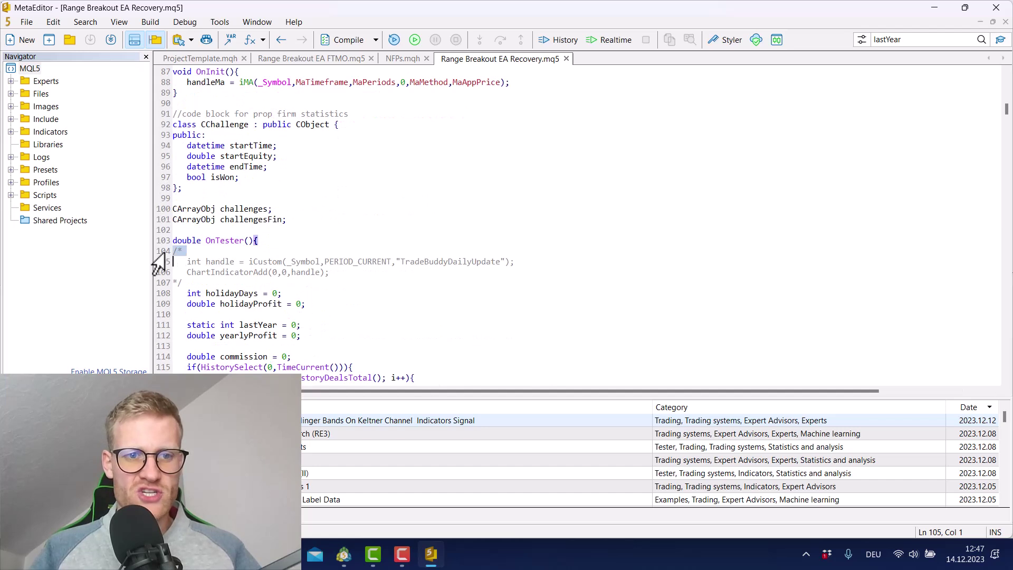
{"action": "key", "text": "Delete"}
{"action": "key", "text": "Delete"}
{"action": "key", "text": "Down"}
{"action": "key", "text": "Down"}
{"action": "key", "text": "Down"}
{"action": "key", "text": "Delete"}
{"action": "key", "text": "Delete"}
{"action": "key", "text": "Down"}
Insert seven blank lines between the ChartIndicatorAdd call and the holidayDays declaration
{"action": "key", "text": "Return"}
{"action": "key", "text": "Return"}
{"action": "key", "text": "Return"}
{"action": "key", "text": "Return"}
{"action": "key", "text": "Return"}
{"action": "key", "text": "Return"}
{"action": "key", "text": "Return"}
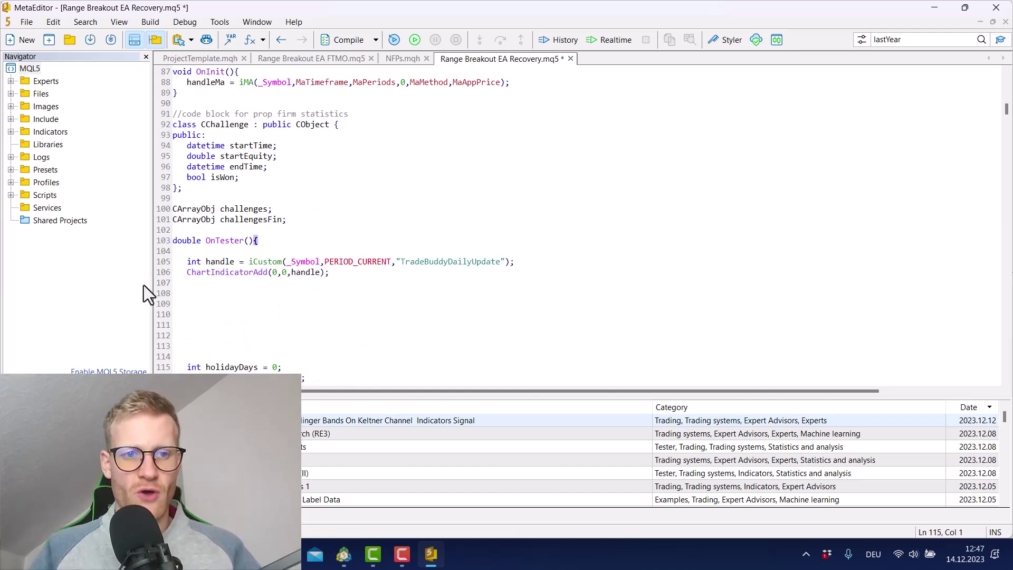
Change the indicator name in the iCustom call to TradeBuddyTesterMT5 and compile the expert
{"action": "left_click_drag", "start_coordinate": [160, 263], "coordinate": [163, 287]}
{"action": "left_click", "coordinate": [262, 248]}
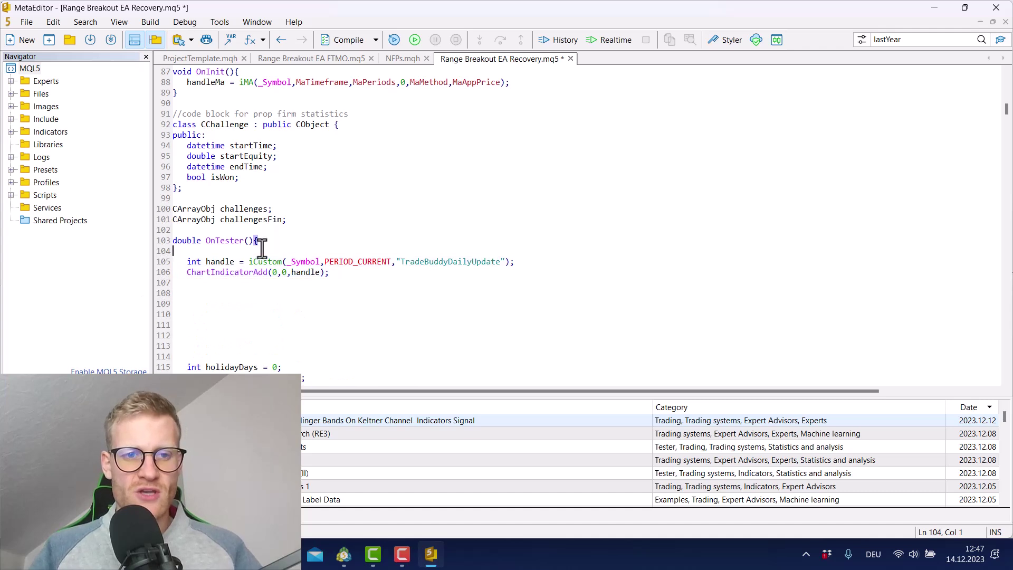
{"action": "double_click", "coordinate": [219, 261]}
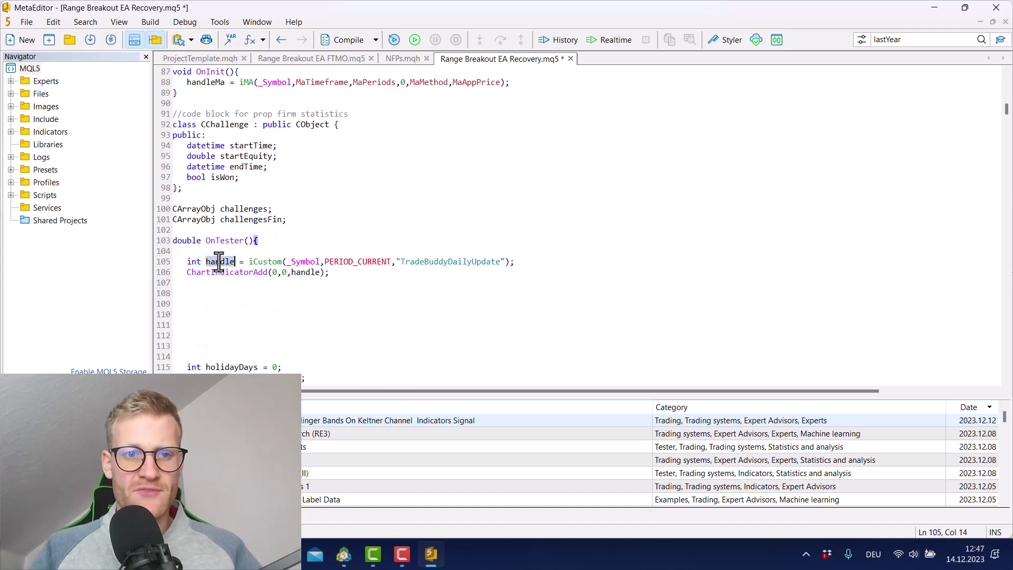
{"action": "left_click", "coordinate": [256, 261]}
{"action": "double_click", "coordinate": [422, 262]}
{"action": "type", "text": "Tra"}
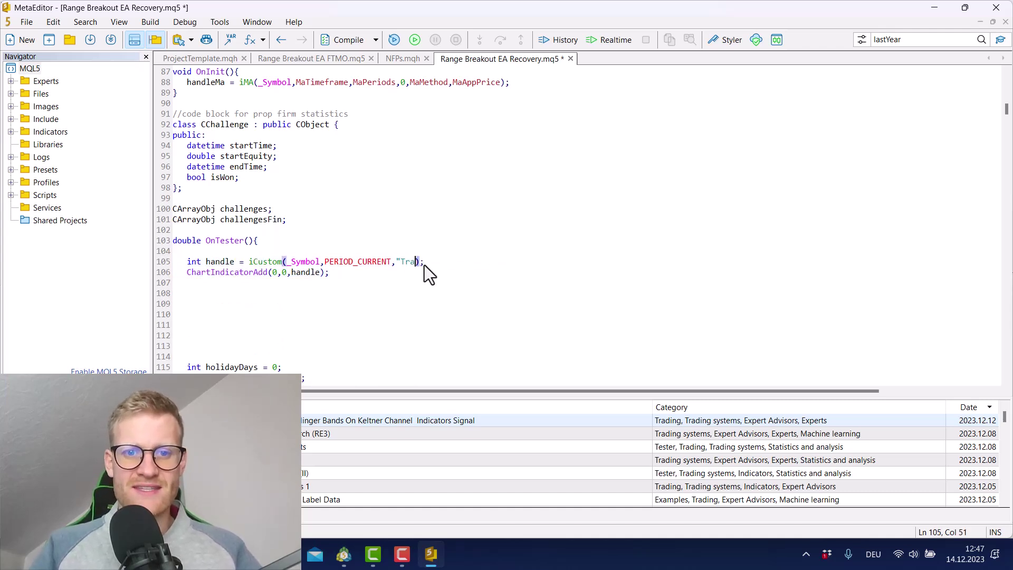
{"action": "type", "text": "deBuddy"}
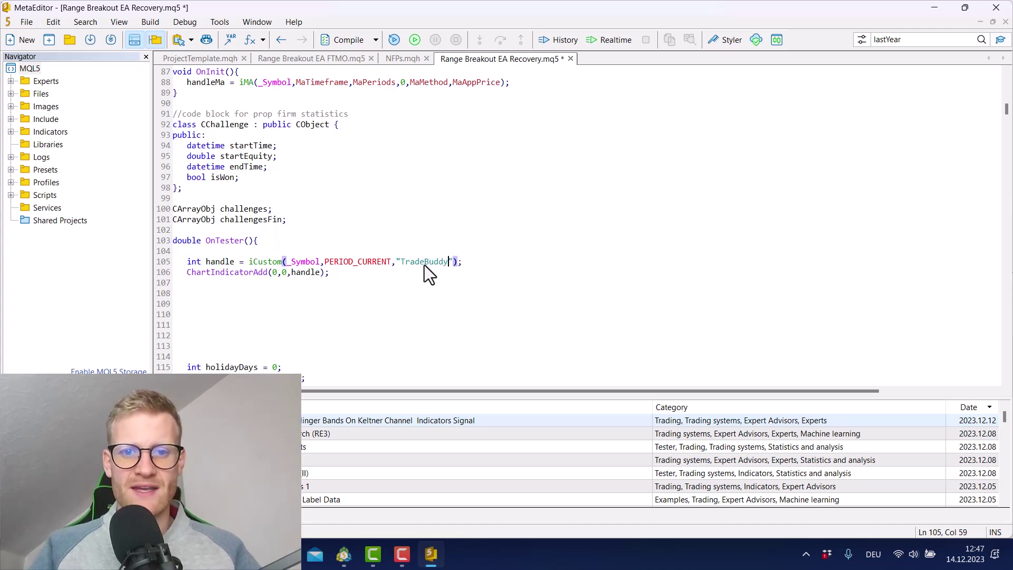
{"action": "type", "text": "TesterMT5"}
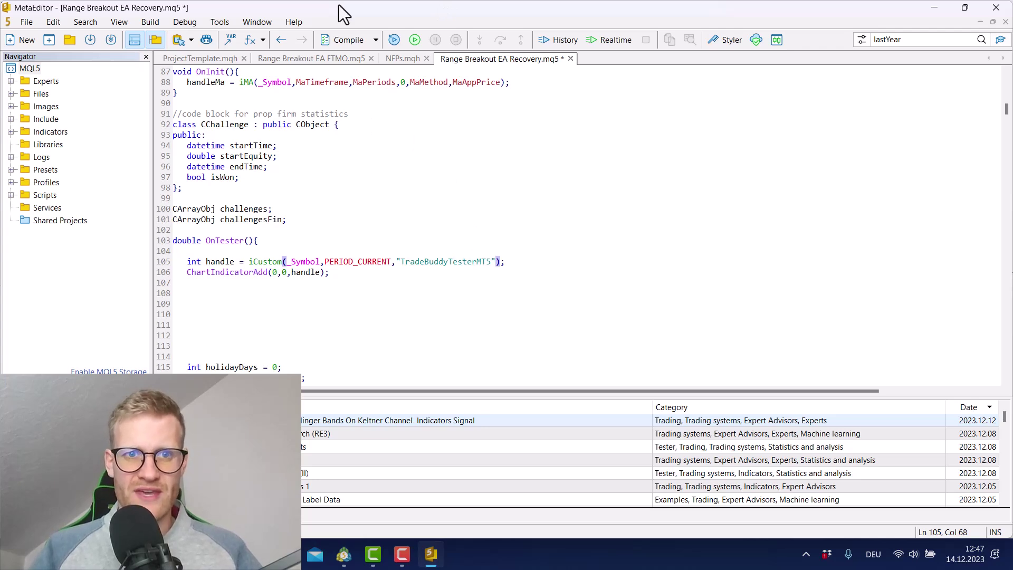
{"action": "left_click", "coordinate": [349, 39]}
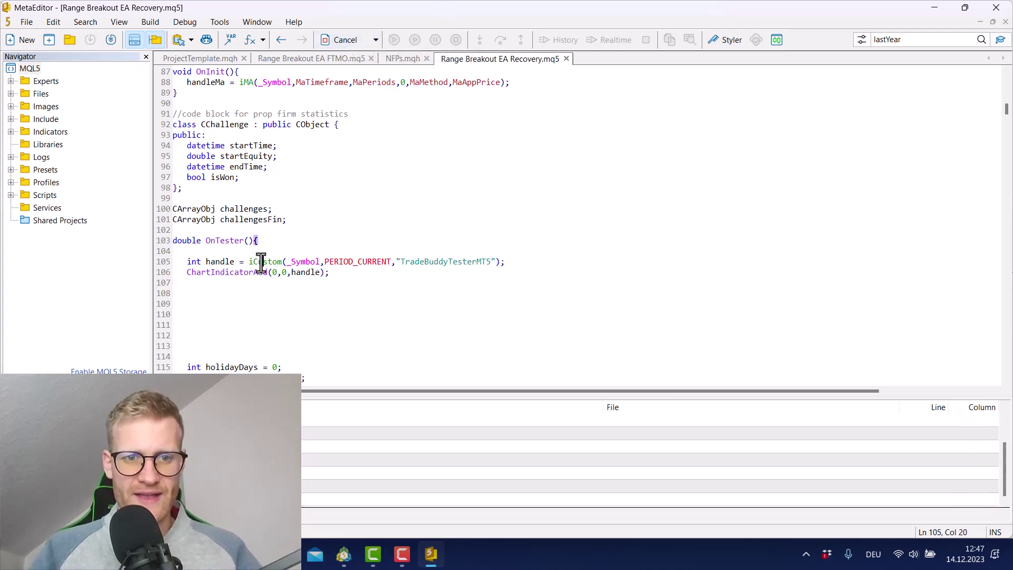
Review the iCustom handle and ChartIndicatorAdd lines inside the OnTester function, including their arguments and the indicator name
{"action": "left_click", "coordinate": [153, 274]}
{"action": "left_click", "coordinate": [233, 284]}
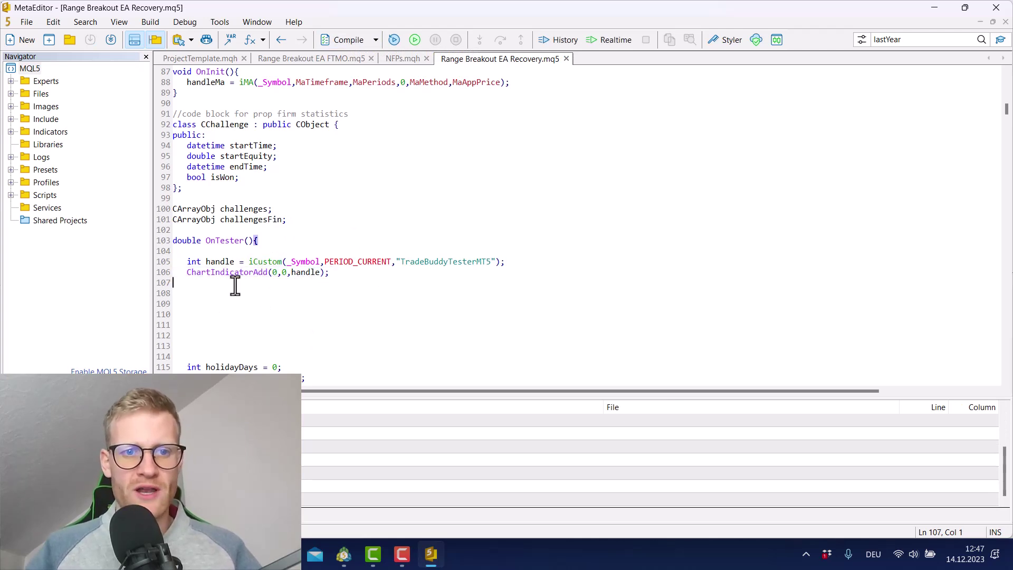
{"action": "left_click", "coordinate": [283, 273]}
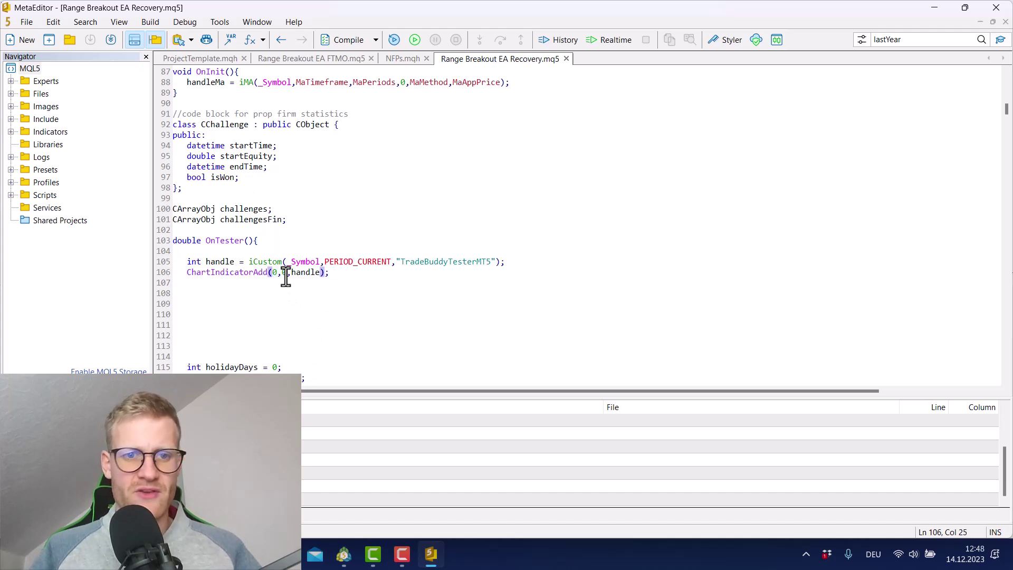
{"action": "double_click", "coordinate": [294, 273]}
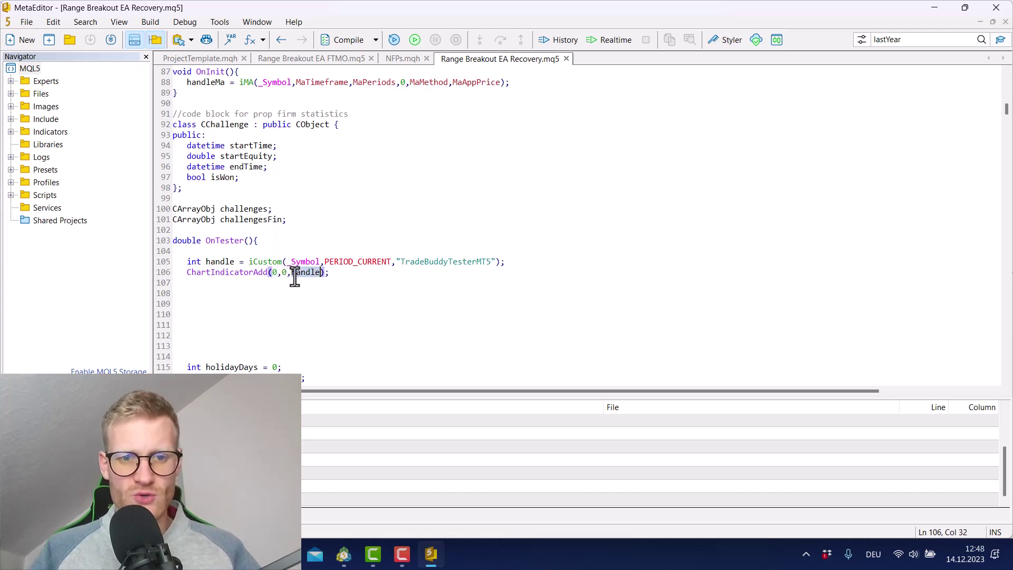
{"action": "double_click", "coordinate": [445, 262]}
{"action": "left_click", "coordinate": [378, 185]}
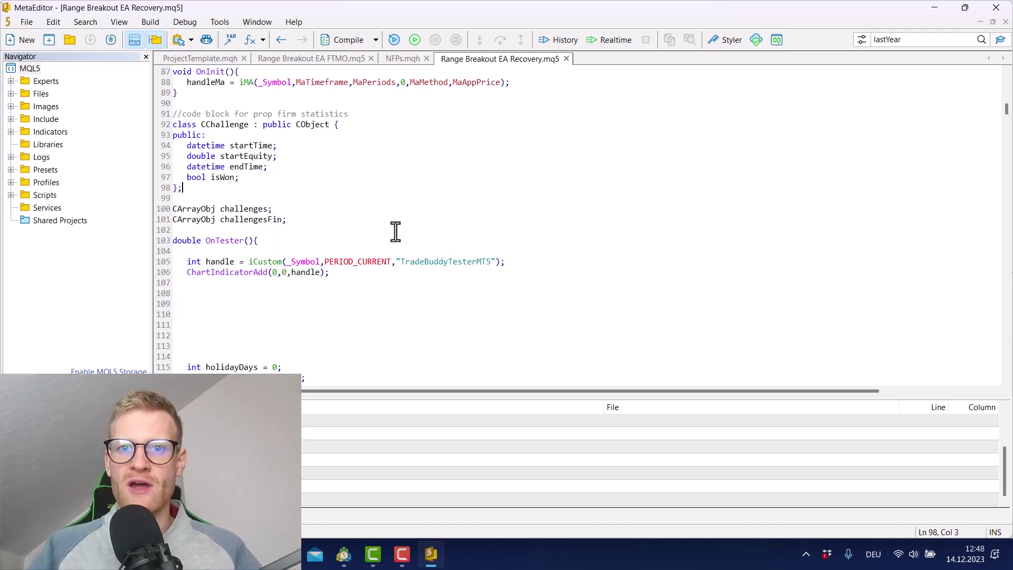
{"action": "left_click", "coordinate": [254, 304]}
{"action": "left_click_drag", "start_coordinate": [253, 303], "coordinate": [159, 256]}
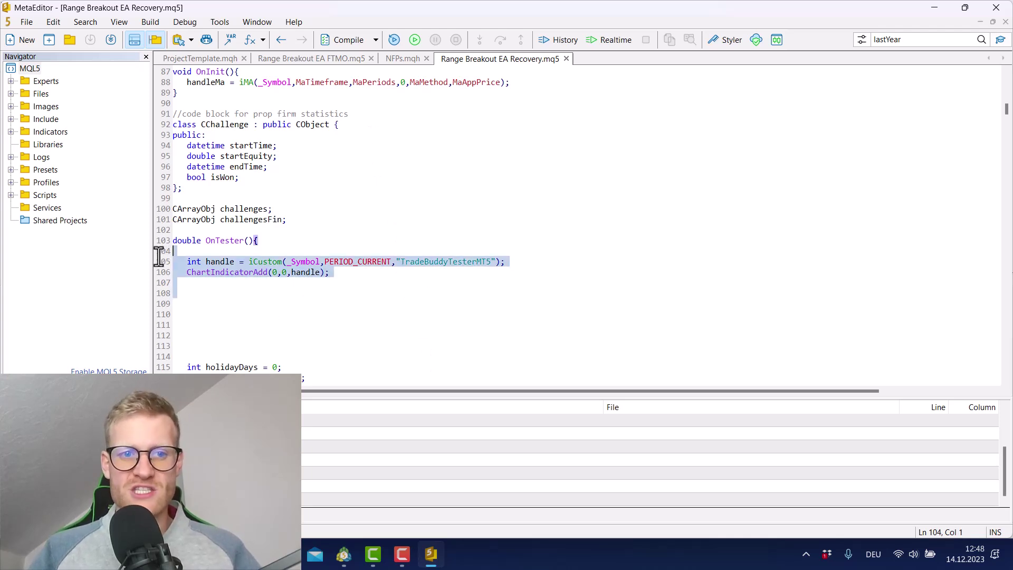
{"action": "double_click", "coordinate": [224, 240]}
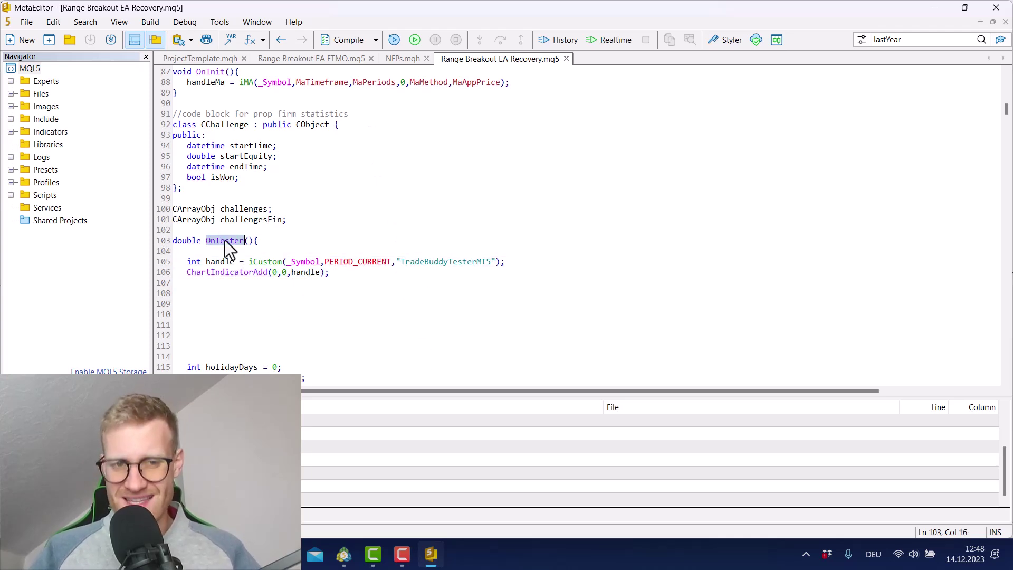
{"action": "left_click", "coordinate": [244, 251]}
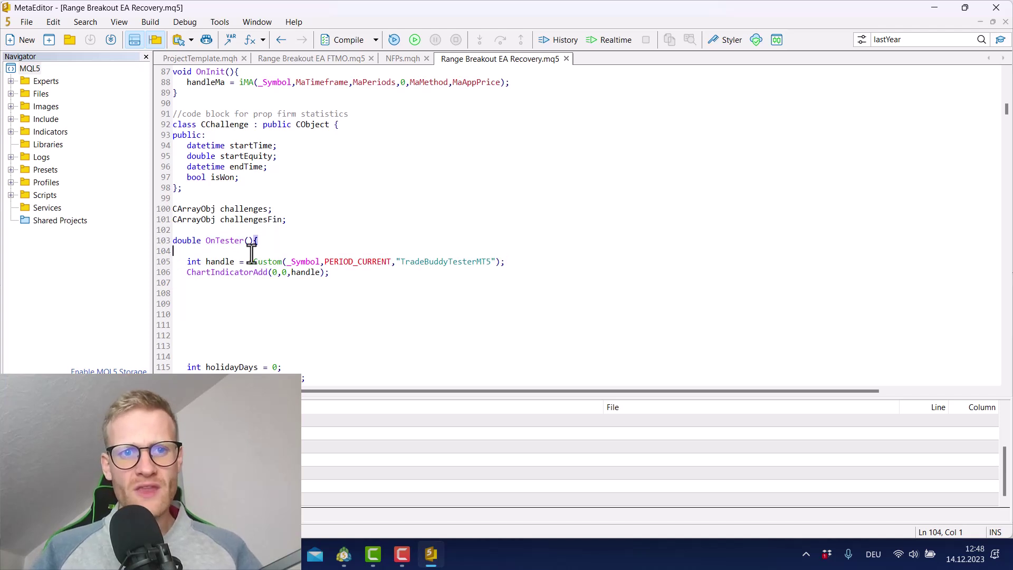
Recompile the expert and run the USDJPY backtest without visual mode in MetaTrader 5
{"action": "left_click", "coordinate": [333, 40]}
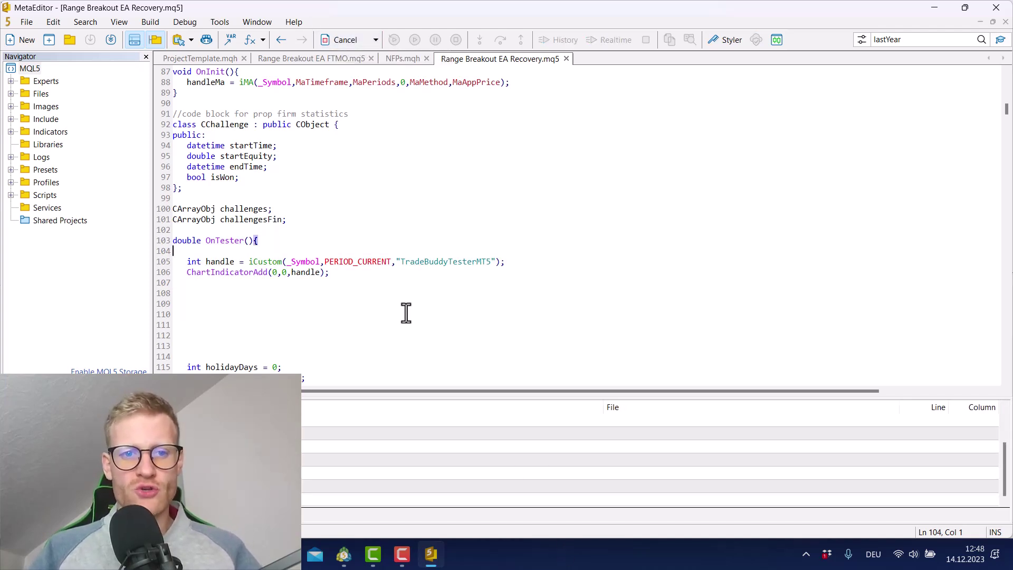
{"action": "left_click", "coordinate": [343, 553]}
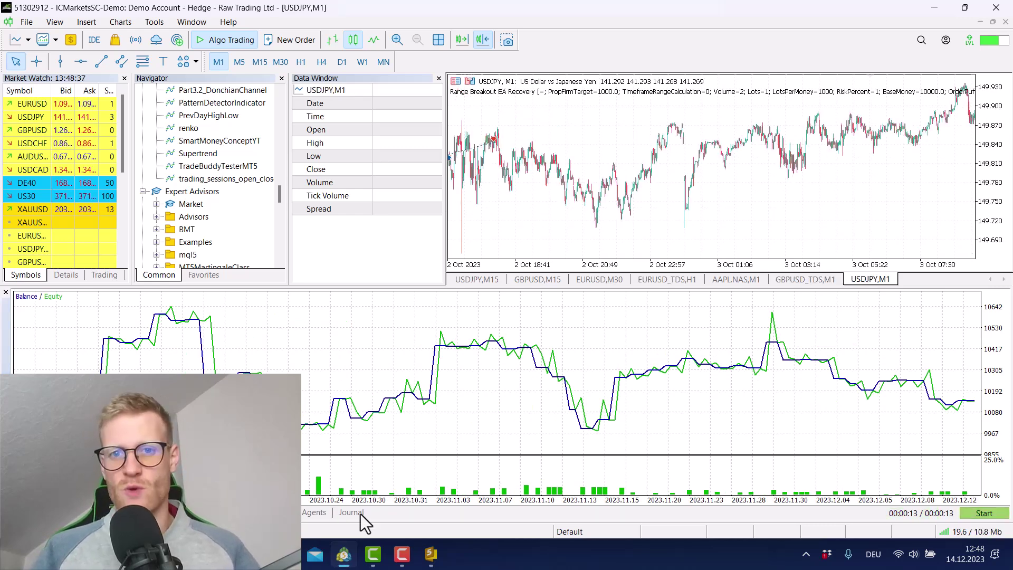
Examine the tester journal's TradeBuddy export messages and stored file path, and compare them with the trade count in the backtest report
{"action": "left_click", "coordinate": [359, 514]}
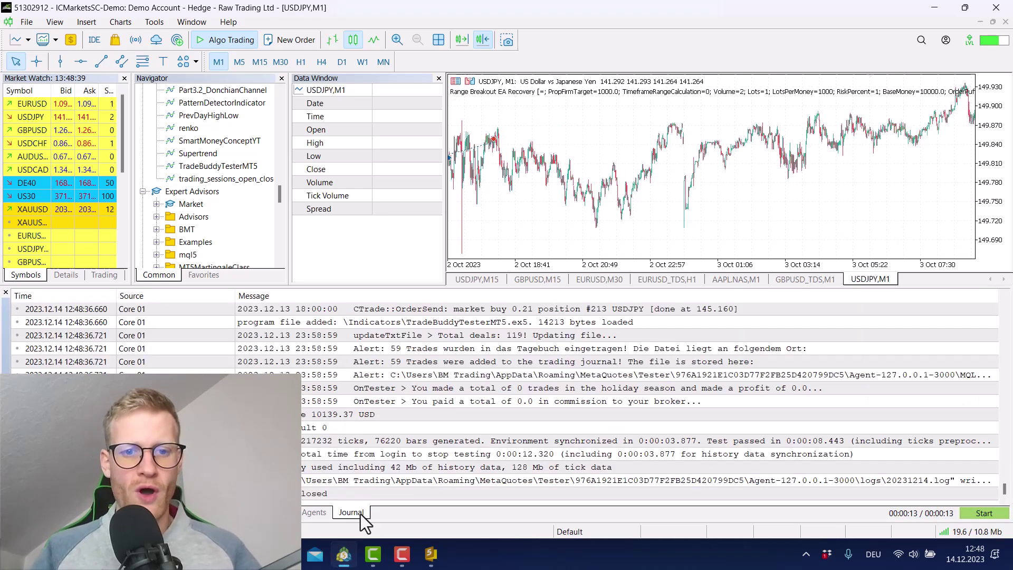
{"action": "left_click", "coordinate": [428, 406]}
{"action": "key", "text": "Up"}
{"action": "key", "text": "Up"}
{"action": "key", "text": "Up"}
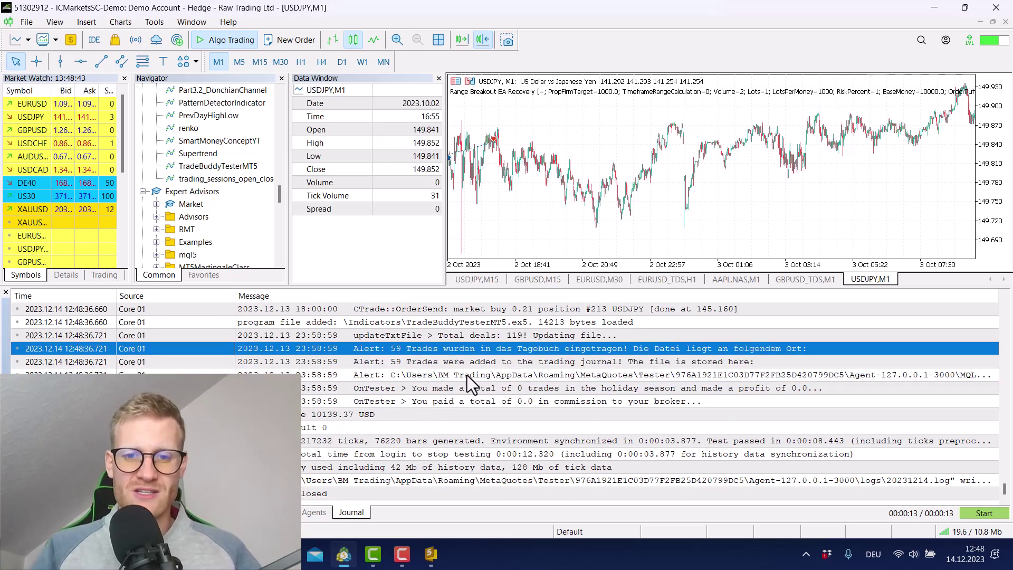
{"action": "left_click", "coordinate": [253, 512]}
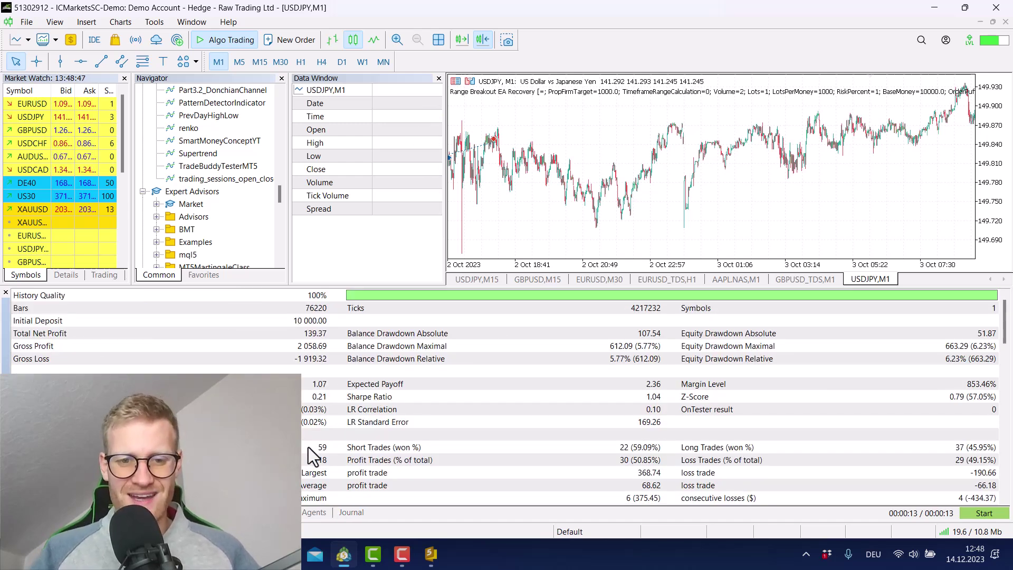
{"action": "left_click", "coordinate": [282, 513]}
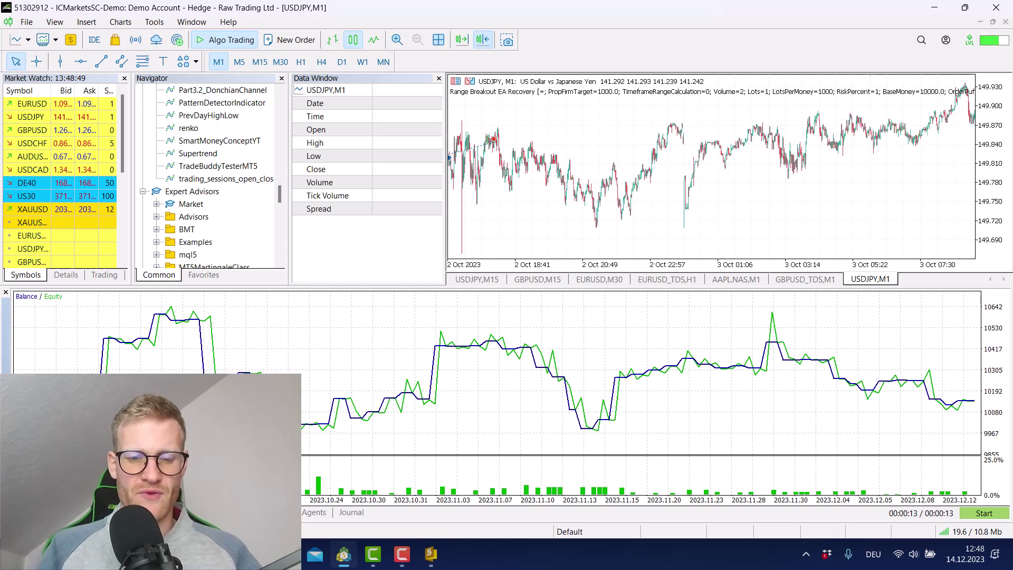
{"action": "left_click", "coordinate": [289, 513]}
{"action": "left_click", "coordinate": [325, 516]}
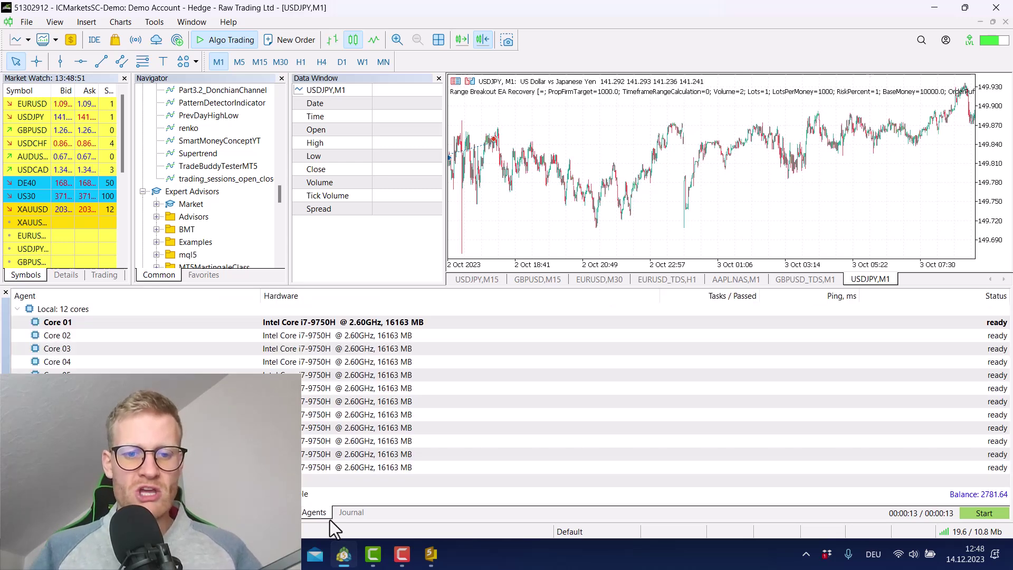
{"action": "left_click", "coordinate": [347, 516]}
{"action": "left_click", "coordinate": [434, 375]}
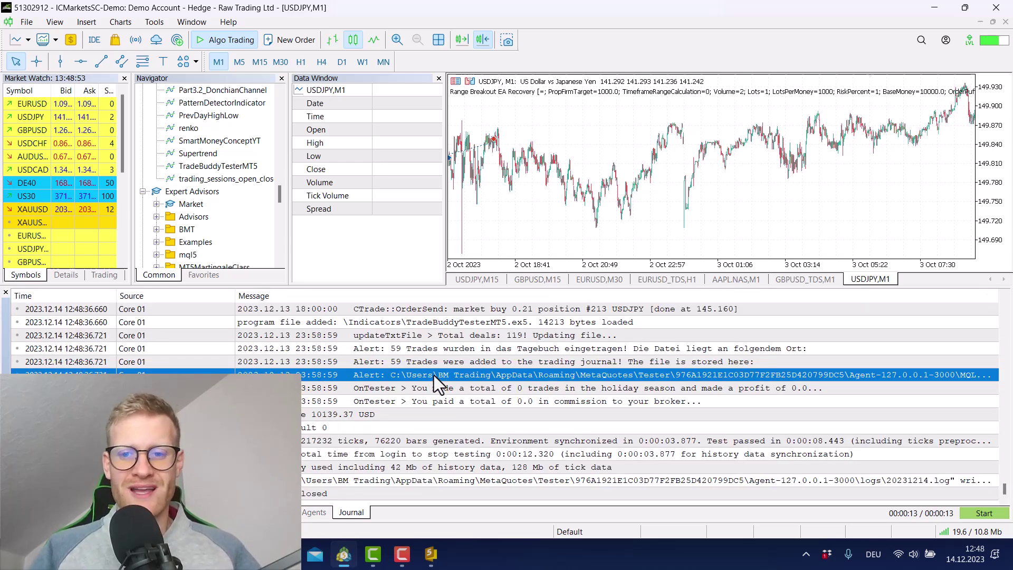
Copy the journal alert entry that contains the storage path of the exported trades file
{"action": "left_click", "coordinate": [27, 22]}
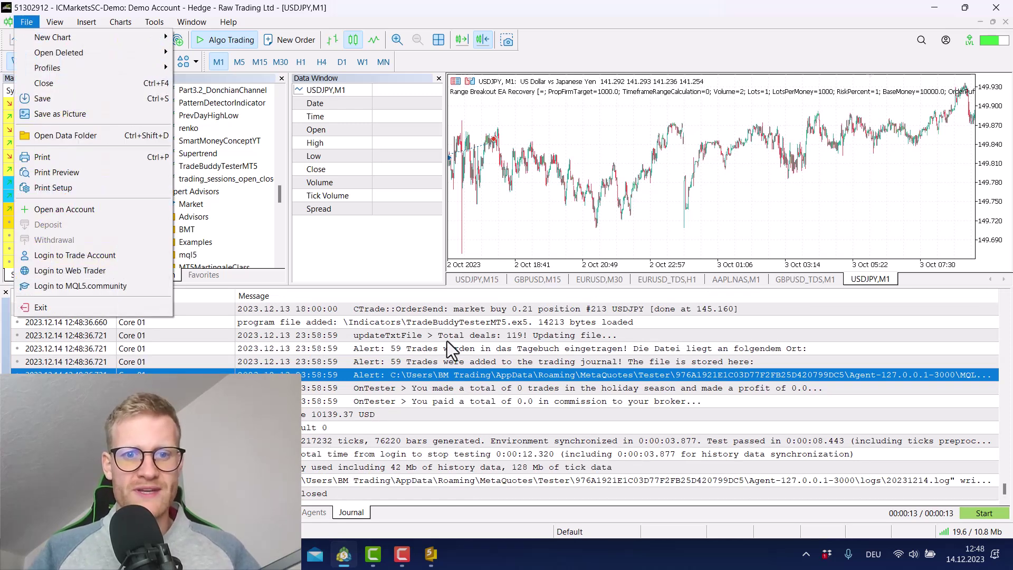
{"action": "left_click", "coordinate": [404, 374]}
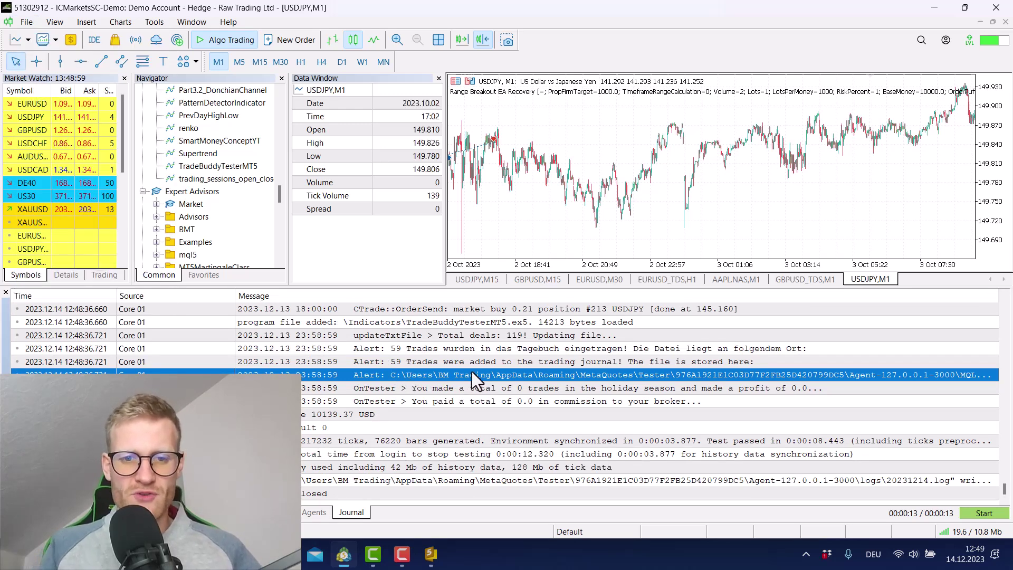
{"action": "right_click", "coordinate": [460, 378]}
{"action": "left_click", "coordinate": [385, 366]}
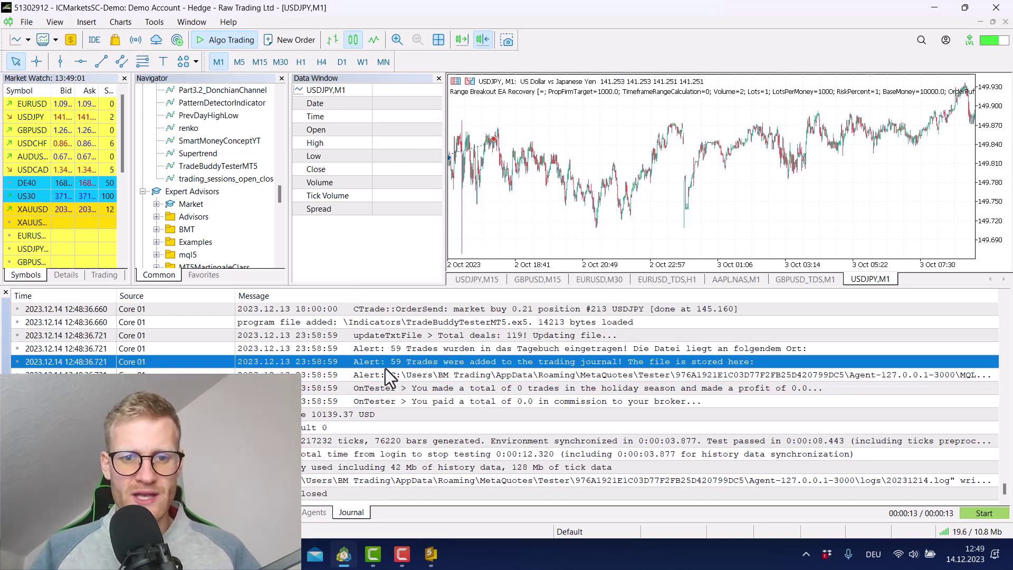
{"action": "left_click", "coordinate": [391, 373]}
{"action": "right_click", "coordinate": [391, 372]}
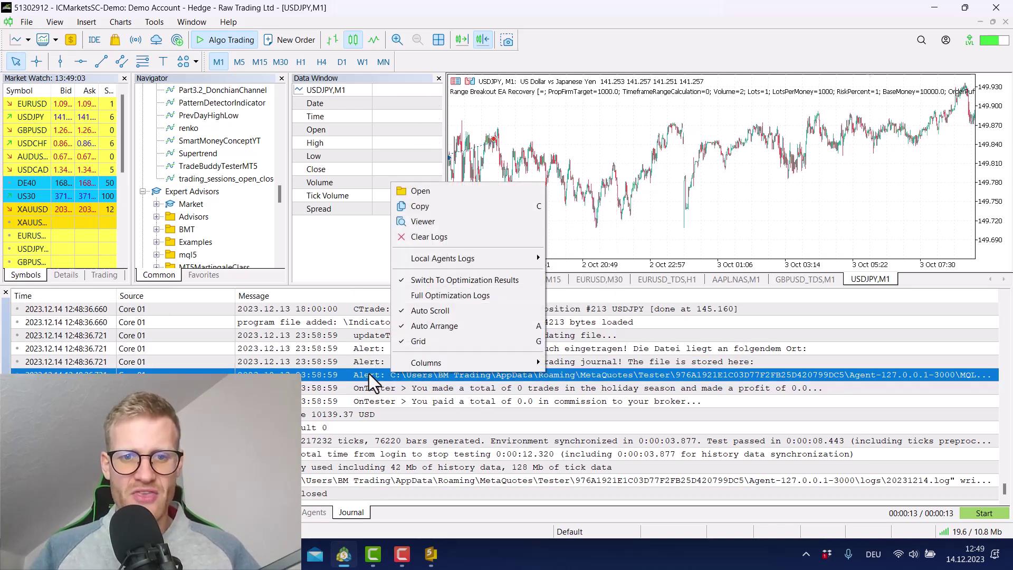
{"action": "left_click", "coordinate": [431, 205]}
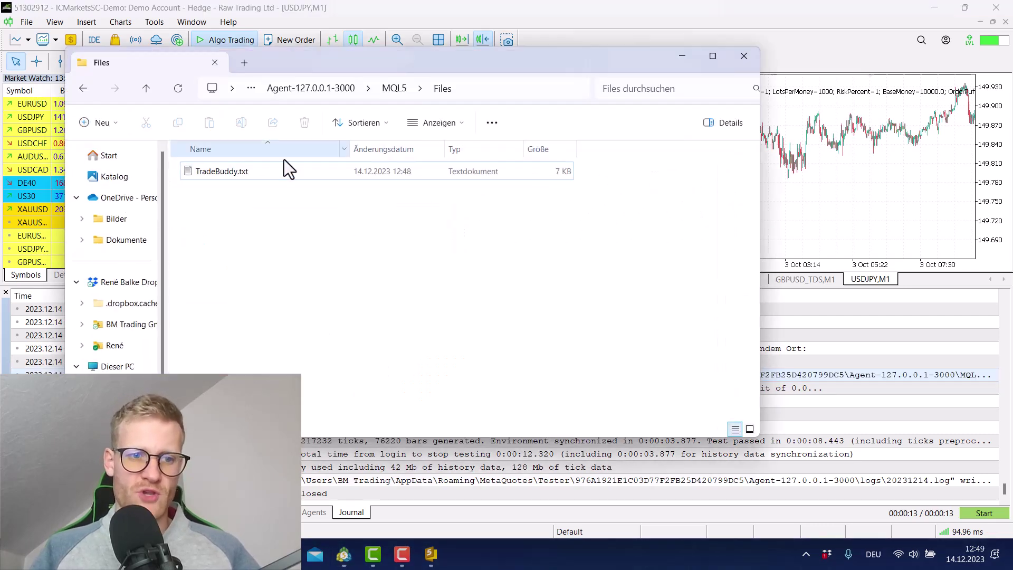
Paste the copied journal entry as the File Explorer path, strip everything before C:\Users, and open the agent's MQL5\Files folder
{"action": "left_click", "coordinate": [488, 89]}
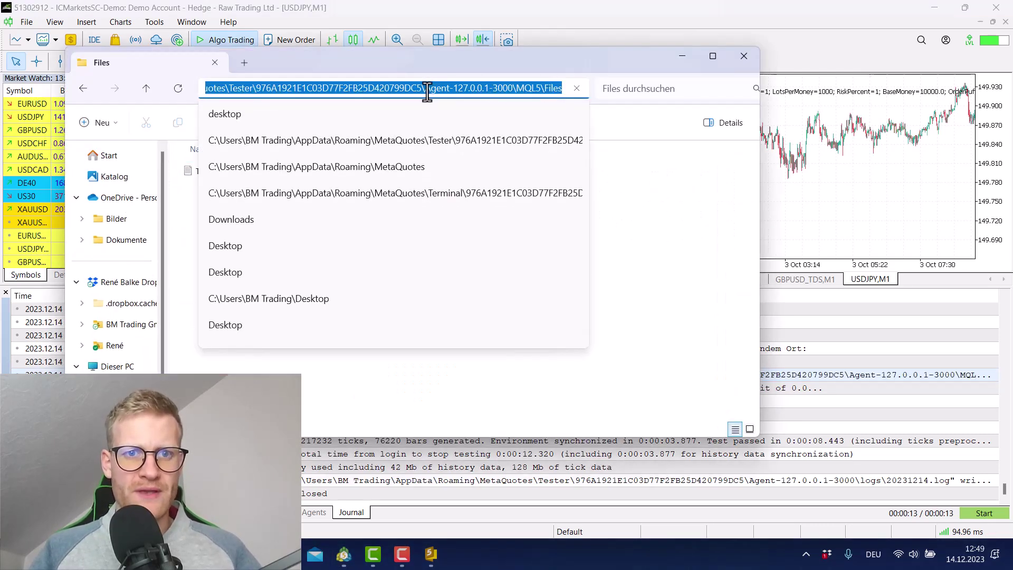
{"action": "key", "text": "End"}
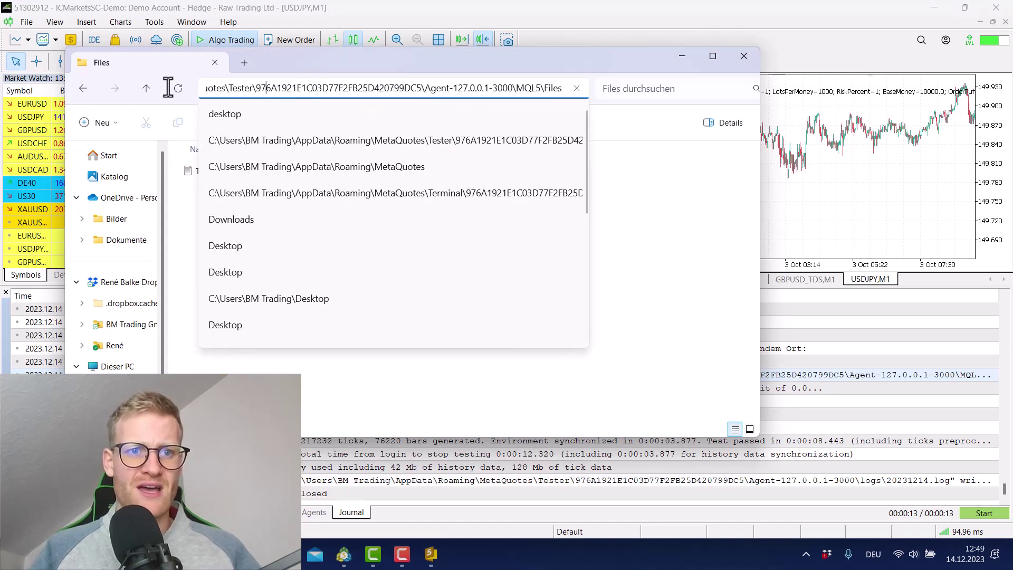
{"action": "key", "text": "ctrl+v"}
{"action": "left_click_drag", "start_coordinate": [294, 99], "coordinate": [354, 90]}
{"action": "left_click", "coordinate": [353, 89]}
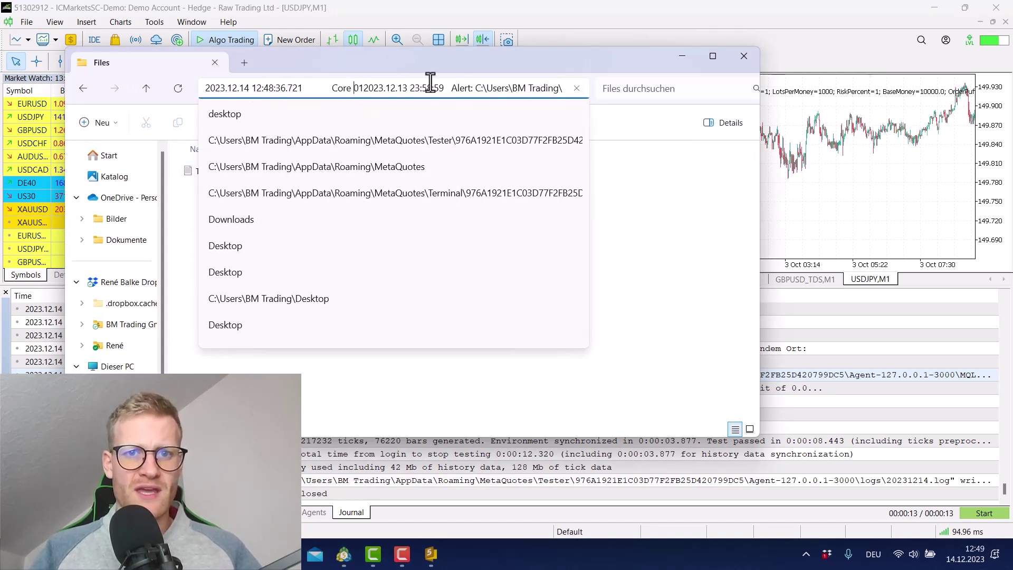
{"action": "left_click_drag", "start_coordinate": [475, 89], "coordinate": [138, 89]}
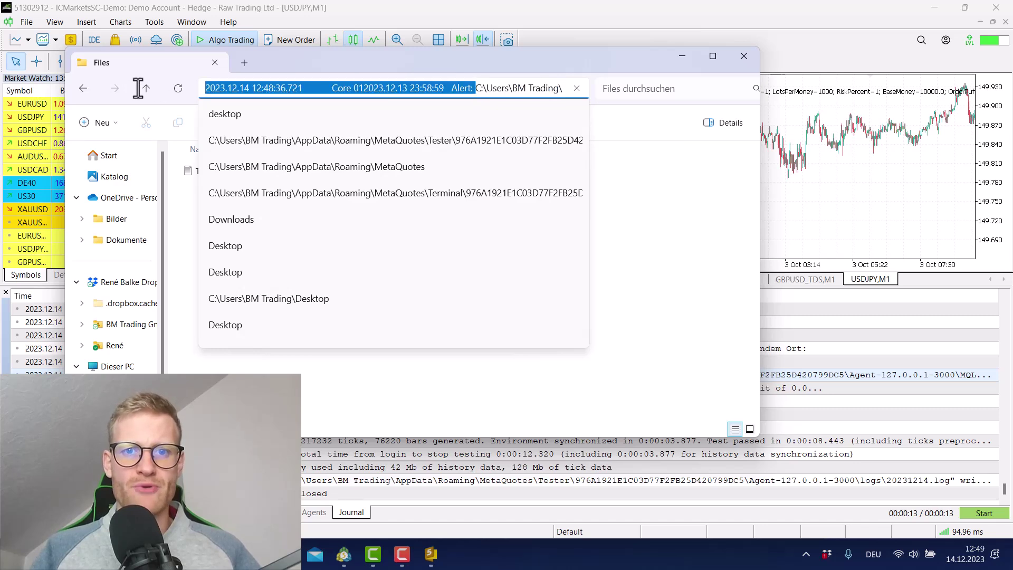
{"action": "key", "text": "BackSpace"}
{"action": "key", "text": "Return"}
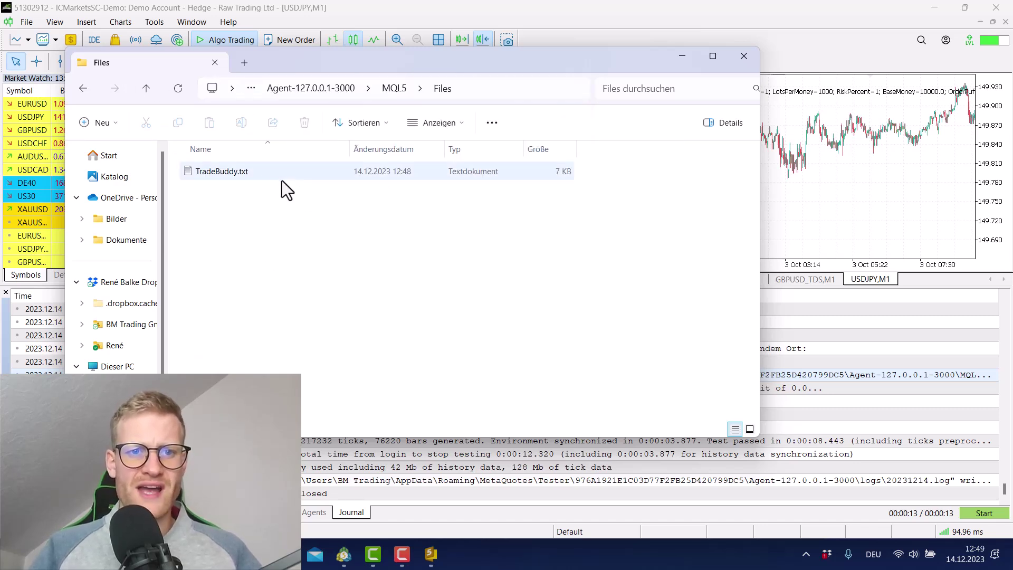
Open TradeBuddy.txt, check that the exported trades are for USDJPY, and close it
{"action": "left_click", "coordinate": [243, 179]}
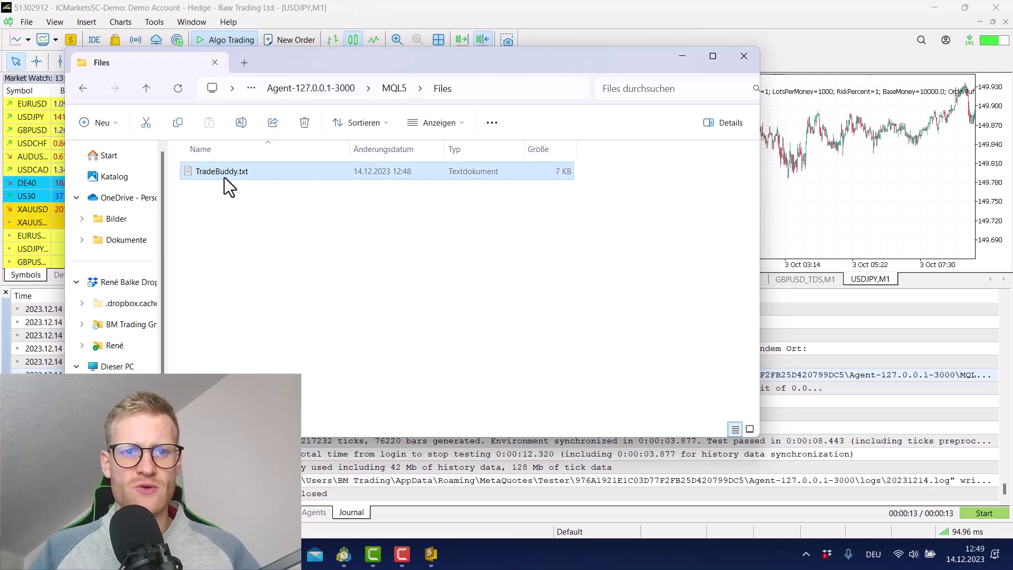
{"action": "double_click", "coordinate": [224, 177]}
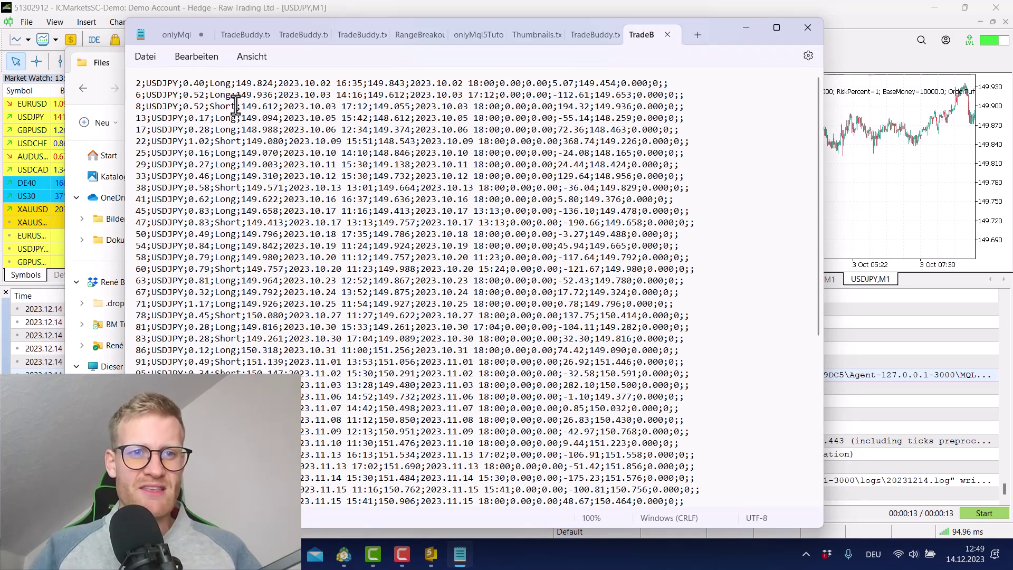
{"action": "double_click", "coordinate": [176, 83]}
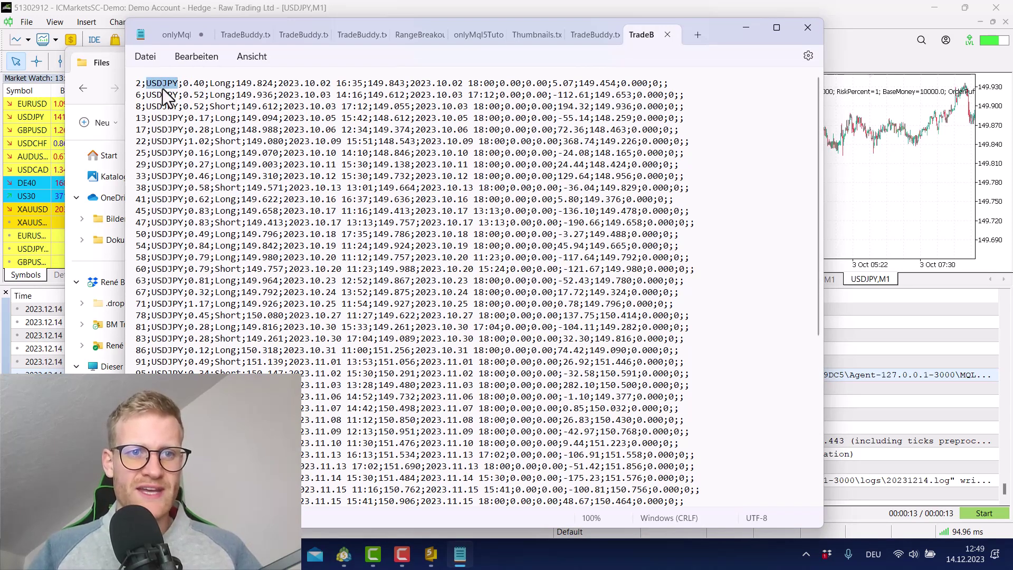
{"action": "double_click", "coordinate": [164, 95]}
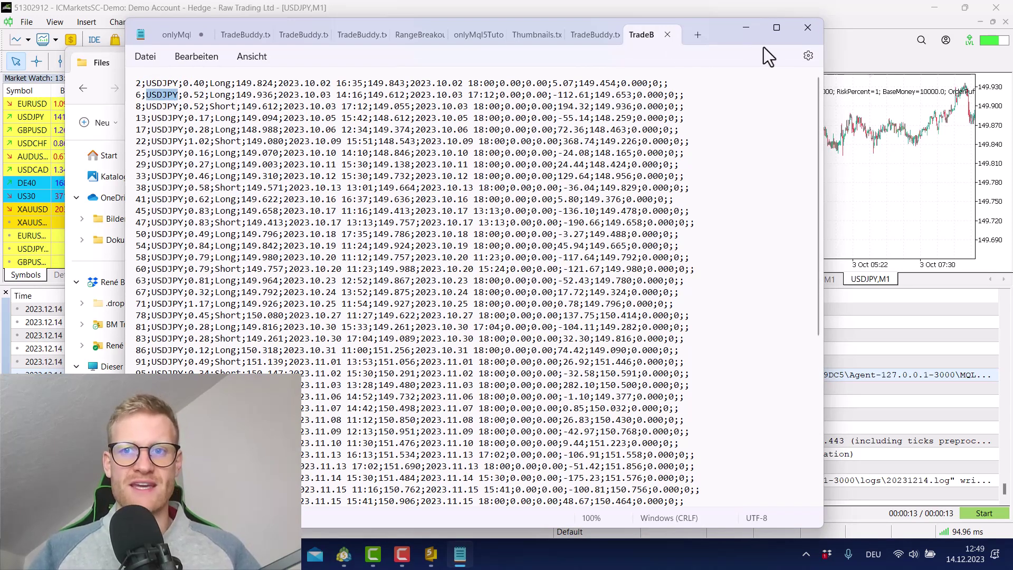
{"action": "left_click", "coordinate": [808, 28]}
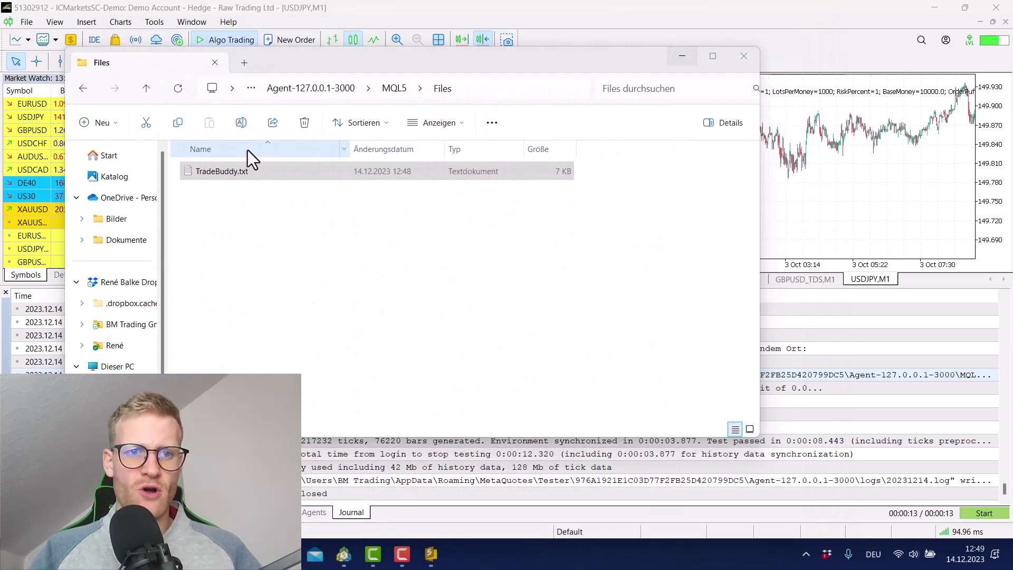
Copy TradeBuddy.txt from the Files folder to the desktop and place it beside GU Range Breakout Test.txt
{"action": "left_click", "coordinate": [210, 169]}
{"action": "right_click", "coordinate": [209, 170]}
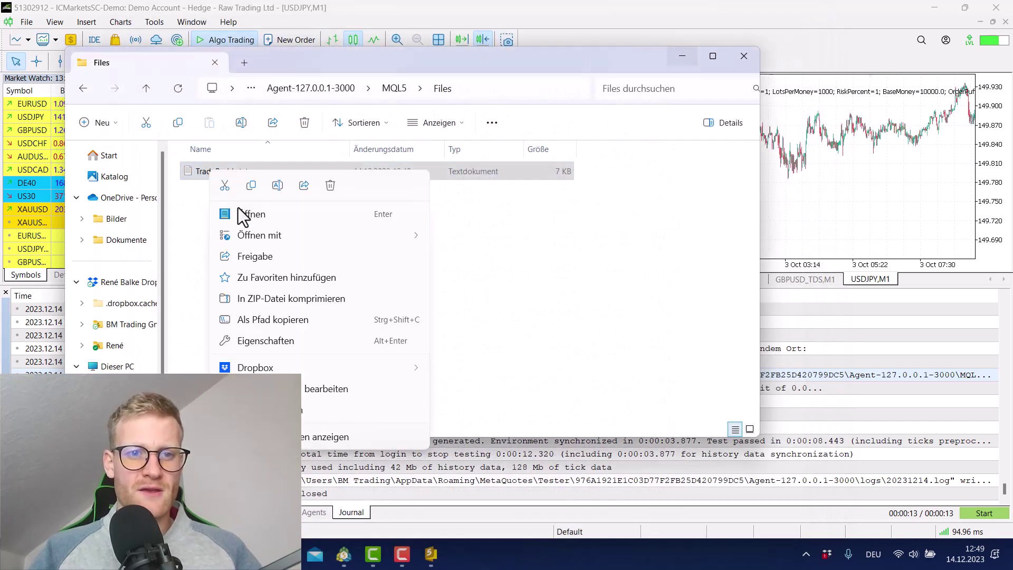
{"action": "left_click", "coordinate": [256, 188]}
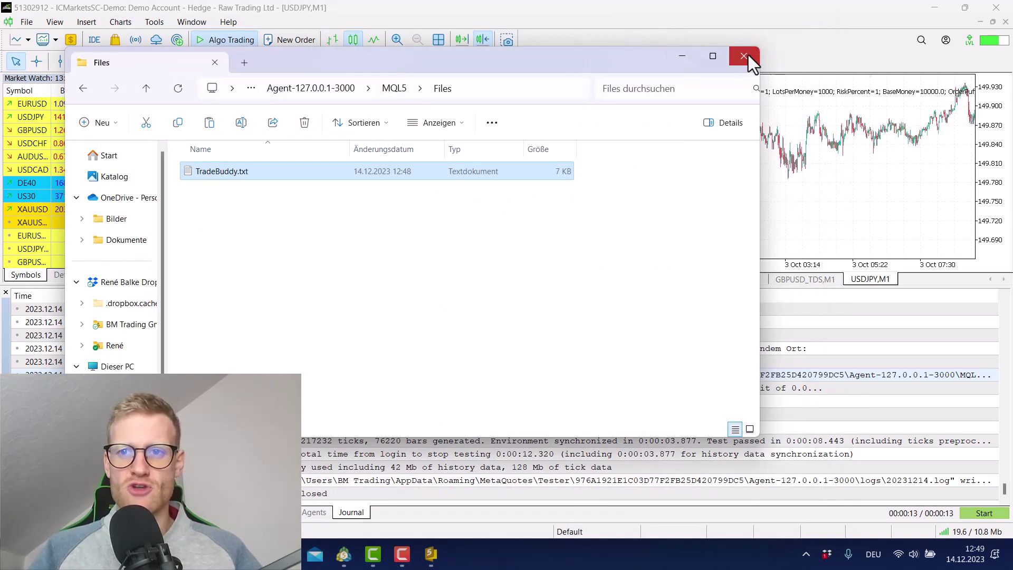
{"action": "left_click", "coordinate": [744, 56]}
{"action": "left_click", "coordinate": [935, 8]}
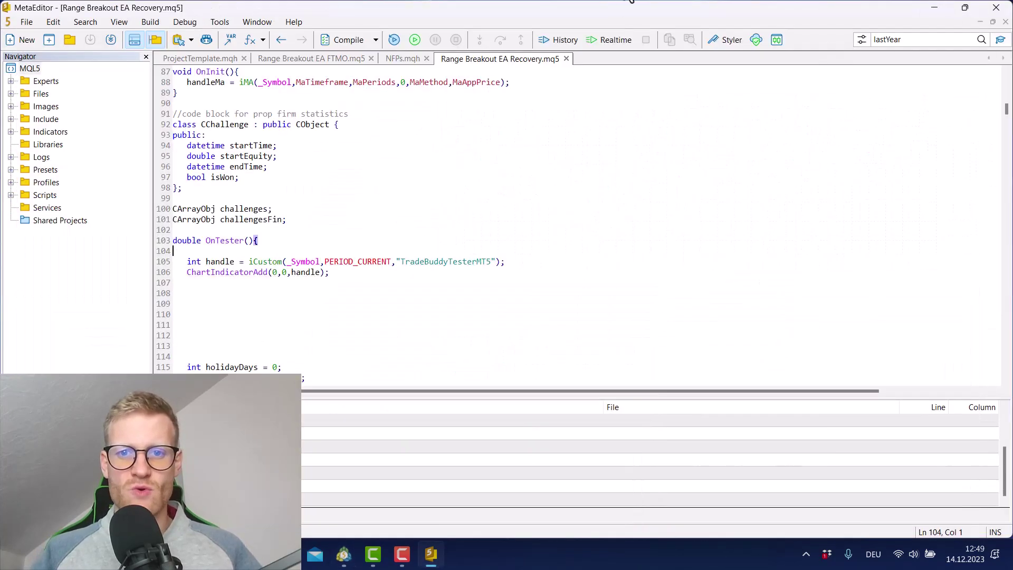
{"action": "left_click", "coordinate": [932, 12]}
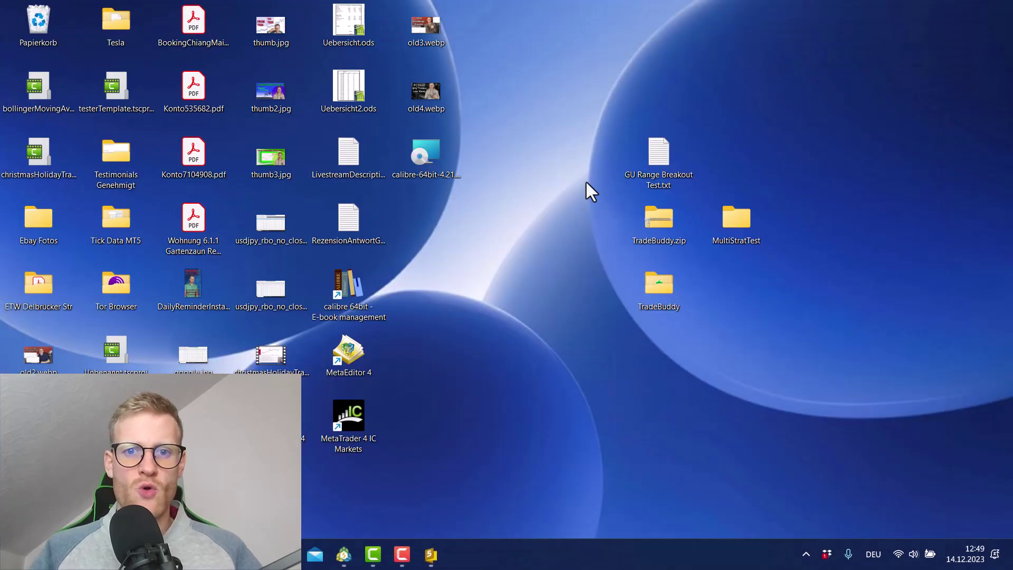
{"action": "right_click", "coordinate": [739, 97]}
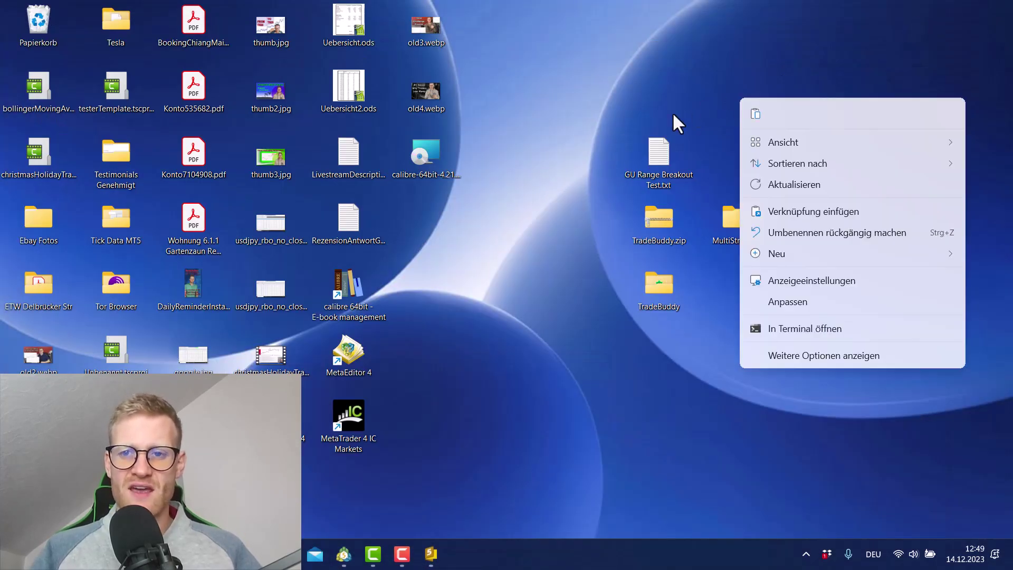
{"action": "left_click", "coordinate": [754, 114]}
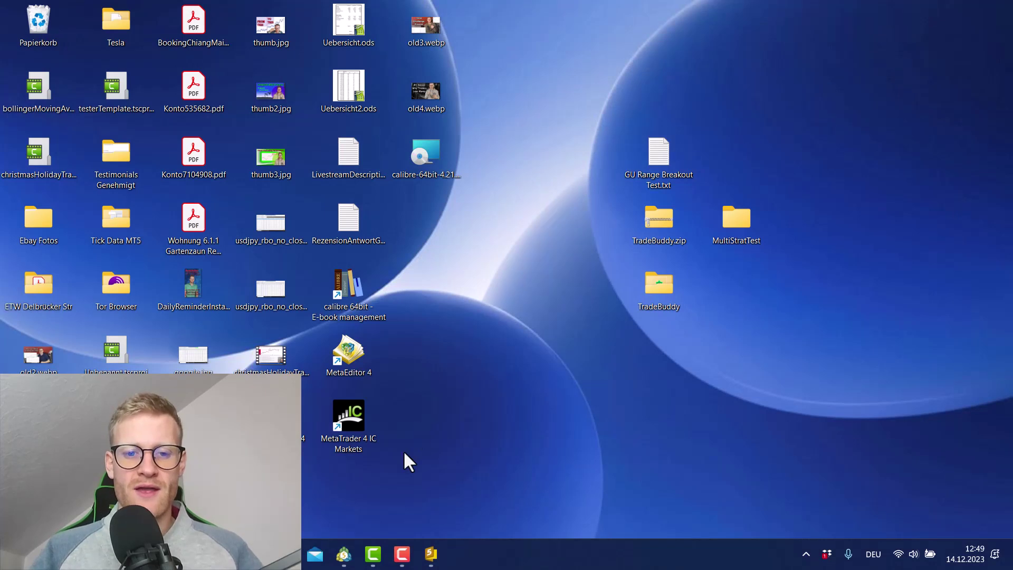
{"action": "left_click_drag", "start_coordinate": [354, 477], "coordinate": [733, 153]}
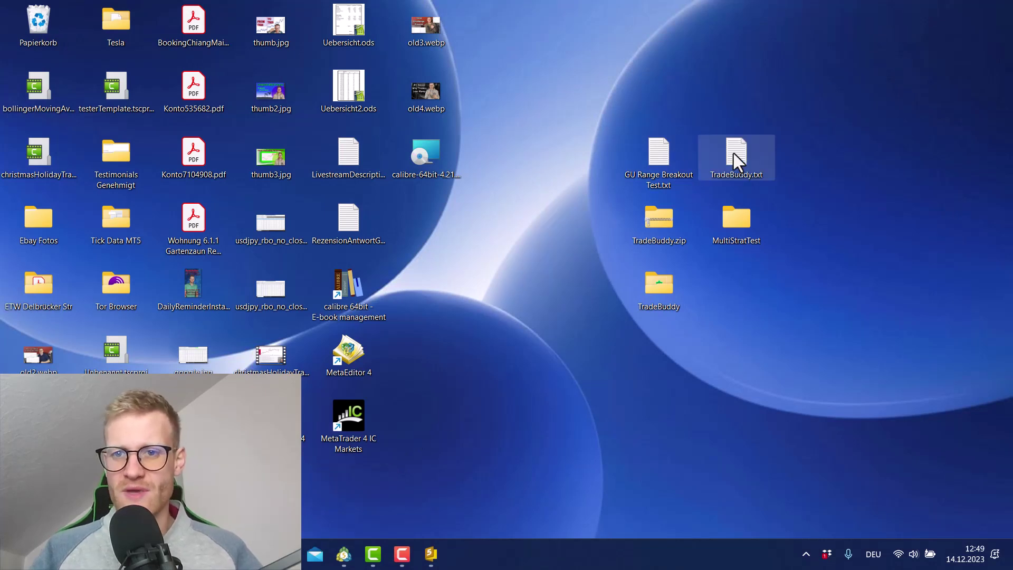
Rename the copied TradeBuddy.txt on the desktop as UJ Range Breakout Test.txt
{"action": "left_click", "coordinate": [724, 172]}
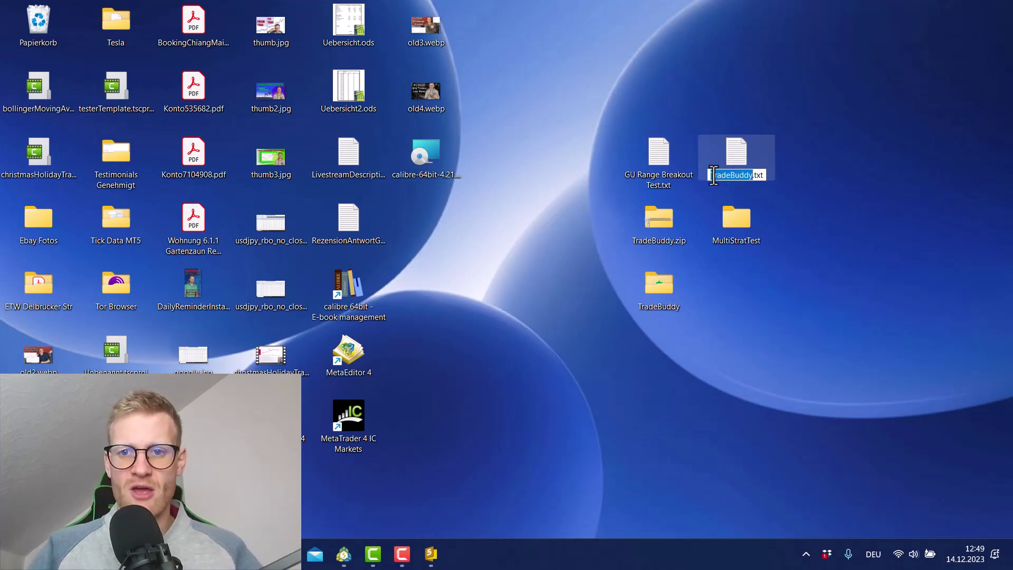
{"action": "type", "text": "UJ "}
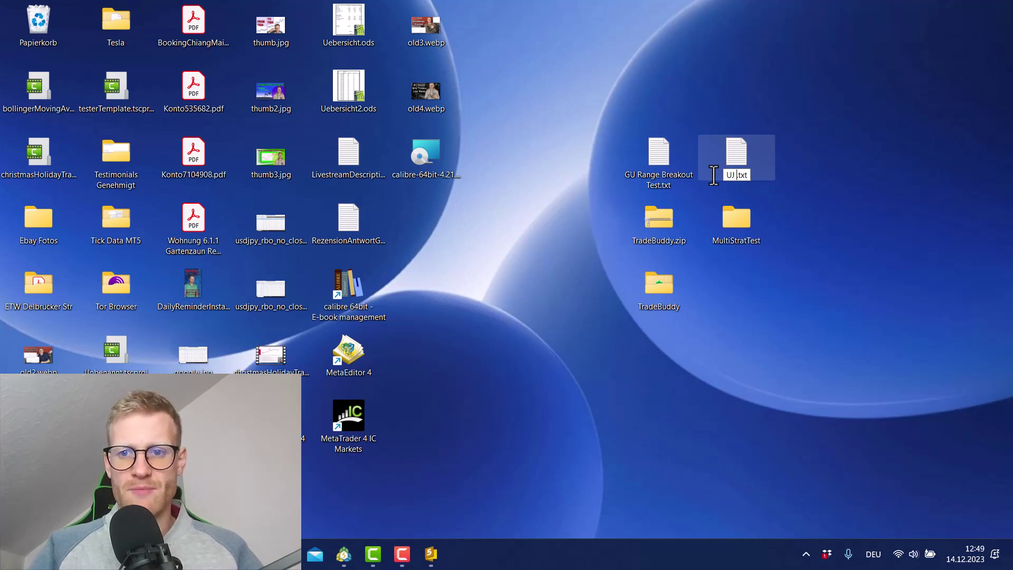
{"action": "type", "text": "Range Breakou"}
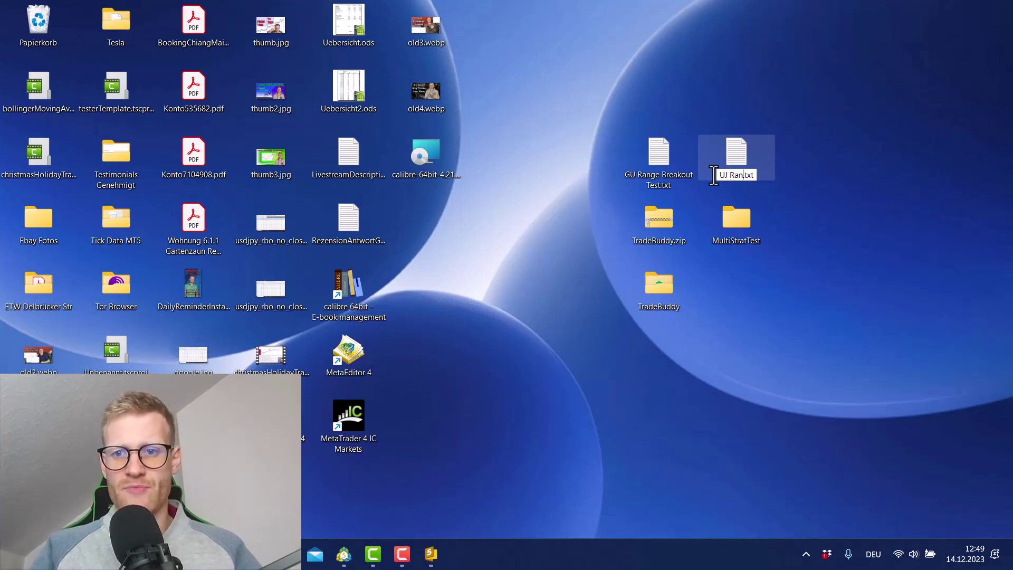
{"action": "type", "text": "t Test"}
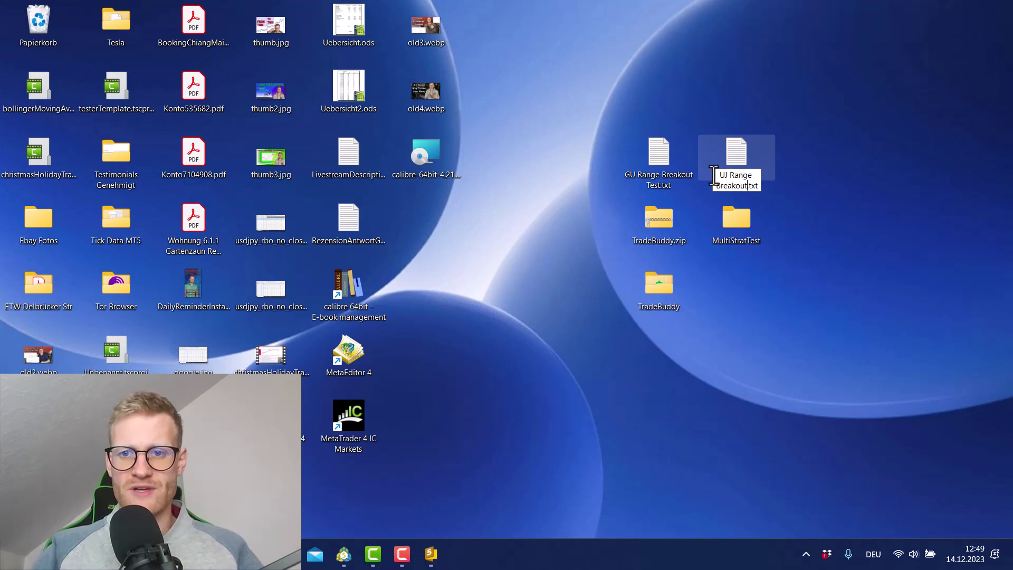
{"action": "key", "text": "Return"}
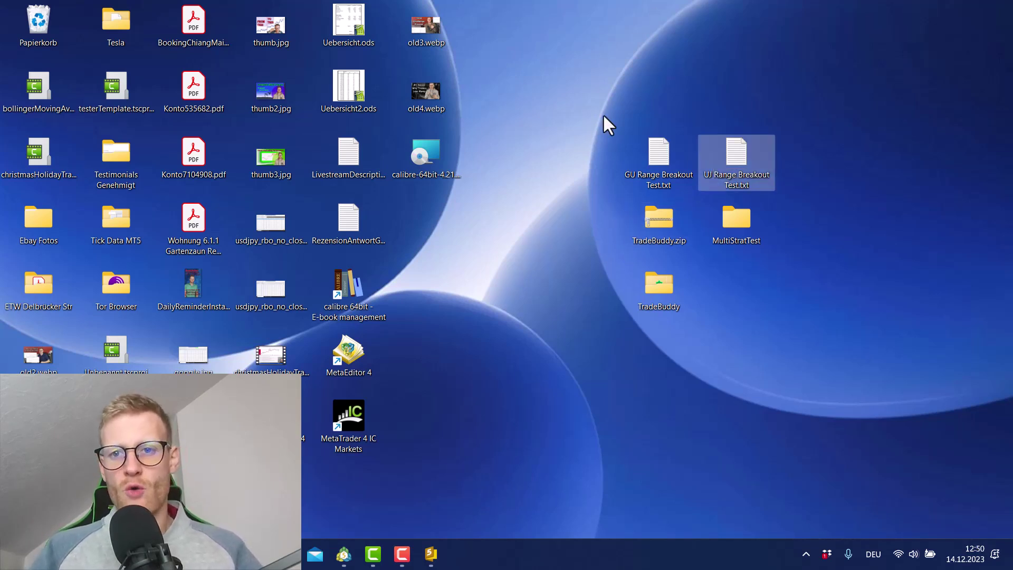
Open the TradeBuddy folder on the desktop, locate TradeBuddy.exe in it, and close the folder
{"action": "left_click_drag", "start_coordinate": [603, 114], "coordinate": [772, 181]}
{"action": "left_click", "coordinate": [822, 181]}
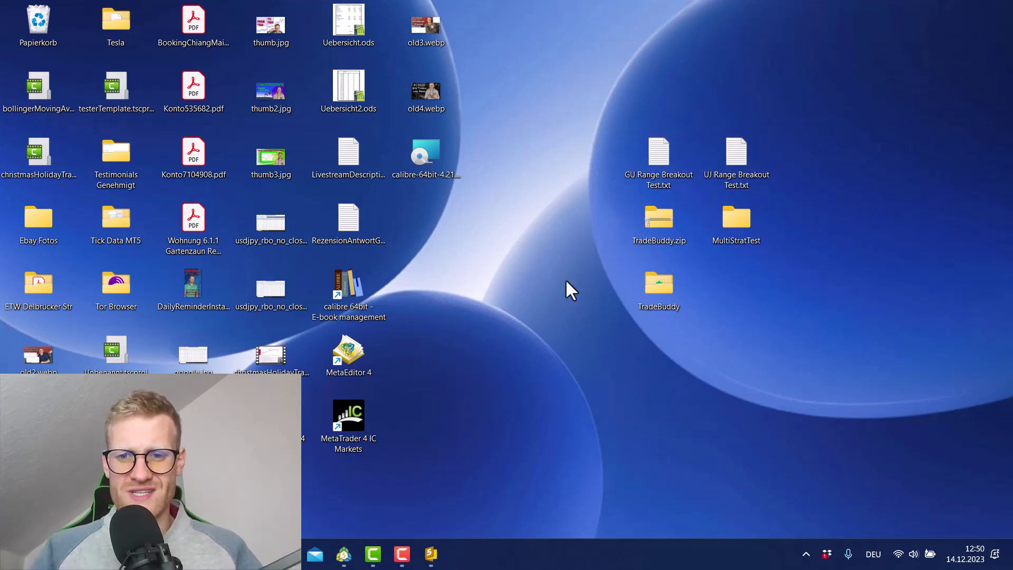
{"action": "double_click", "coordinate": [666, 292]}
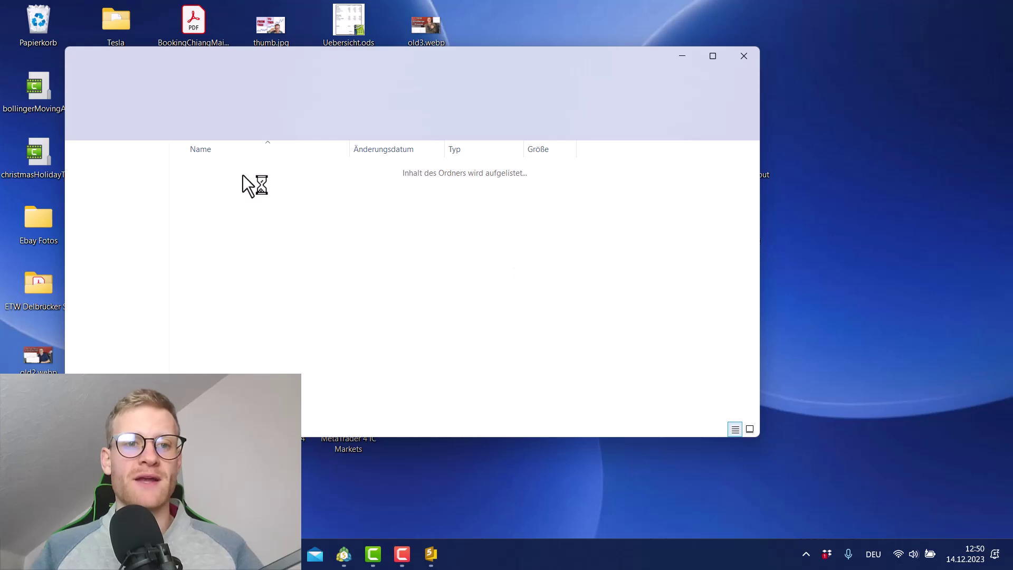
{"action": "left_click", "coordinate": [213, 172]}
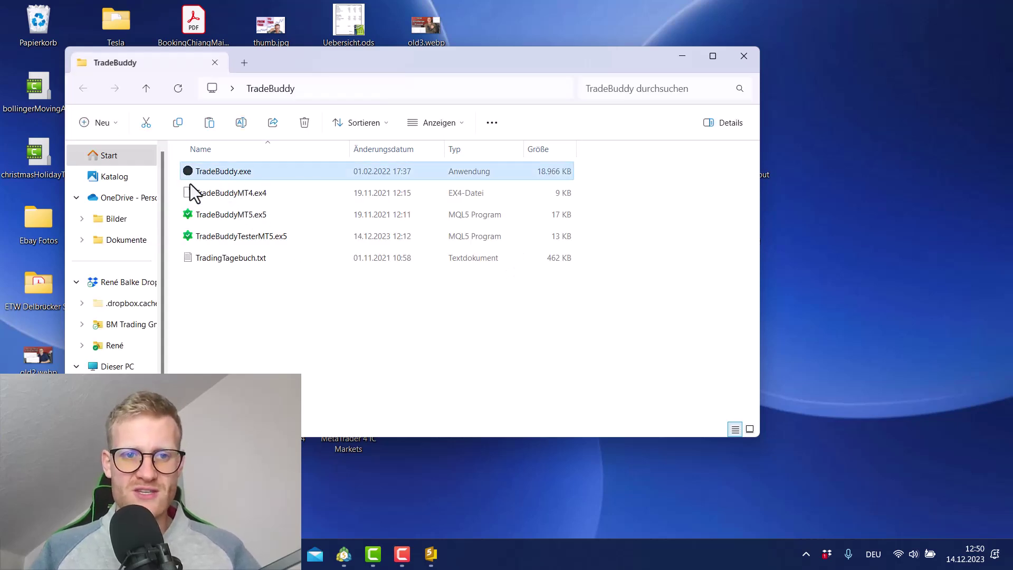
{"action": "mouse_move", "coordinate": [232, 172]}
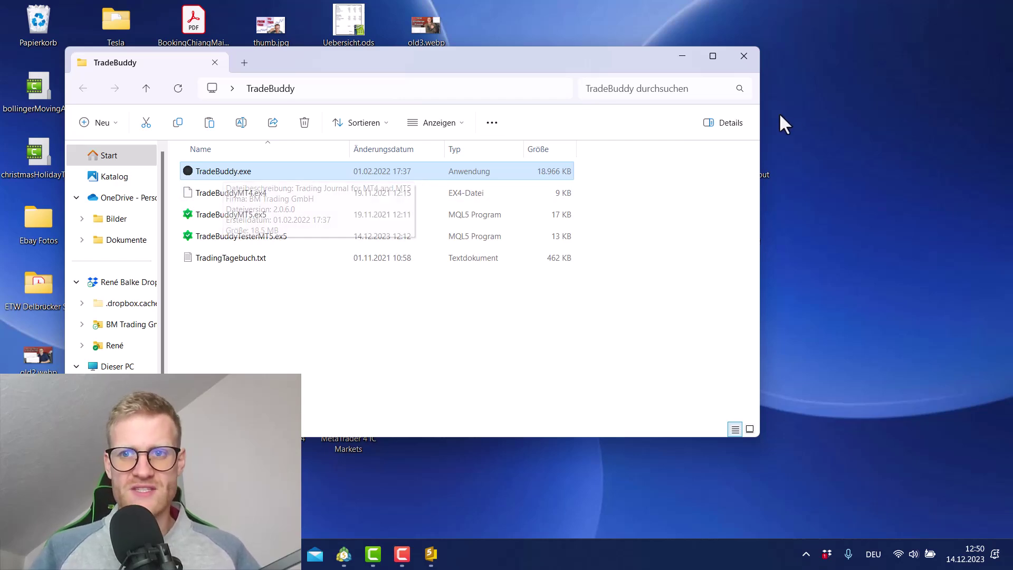
{"action": "left_click", "coordinate": [742, 55]}
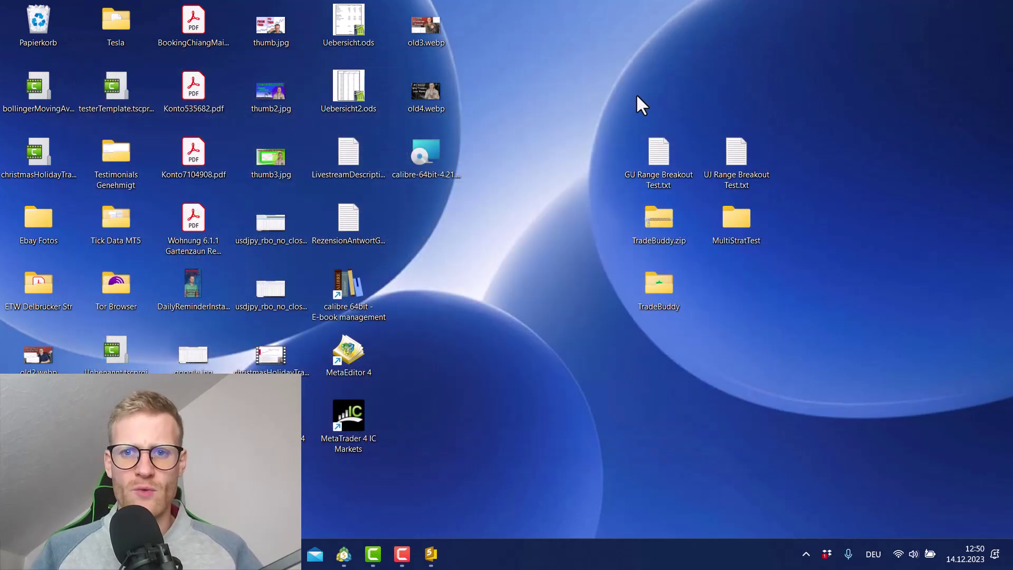
Create a new folder named Range Breakout Portfolio Test on the desktop beside the two exported trade files
{"action": "right_click", "coordinate": [557, 163]}
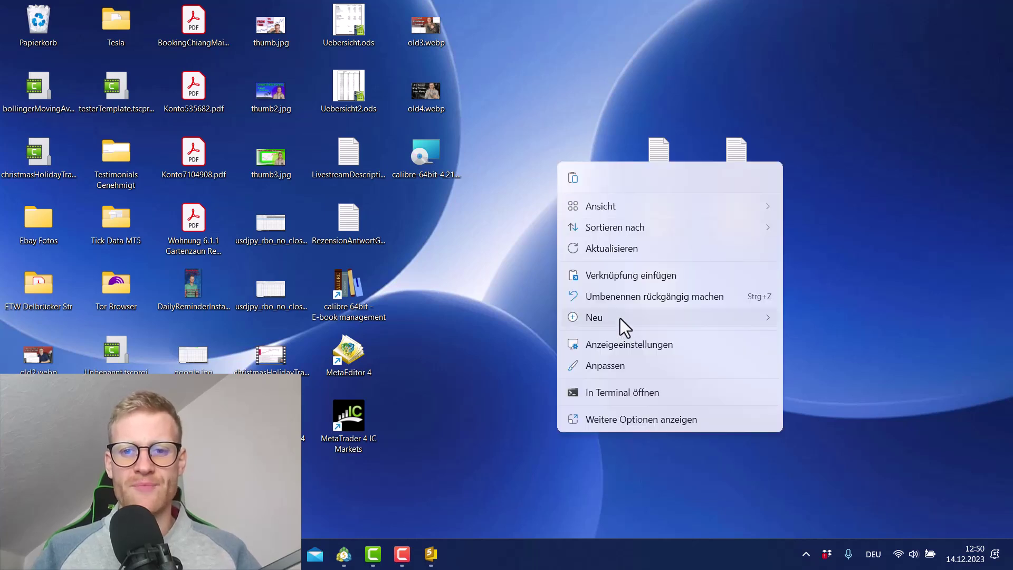
{"action": "mouse_move", "coordinate": [619, 319]}
{"action": "left_click", "coordinate": [856, 13]}
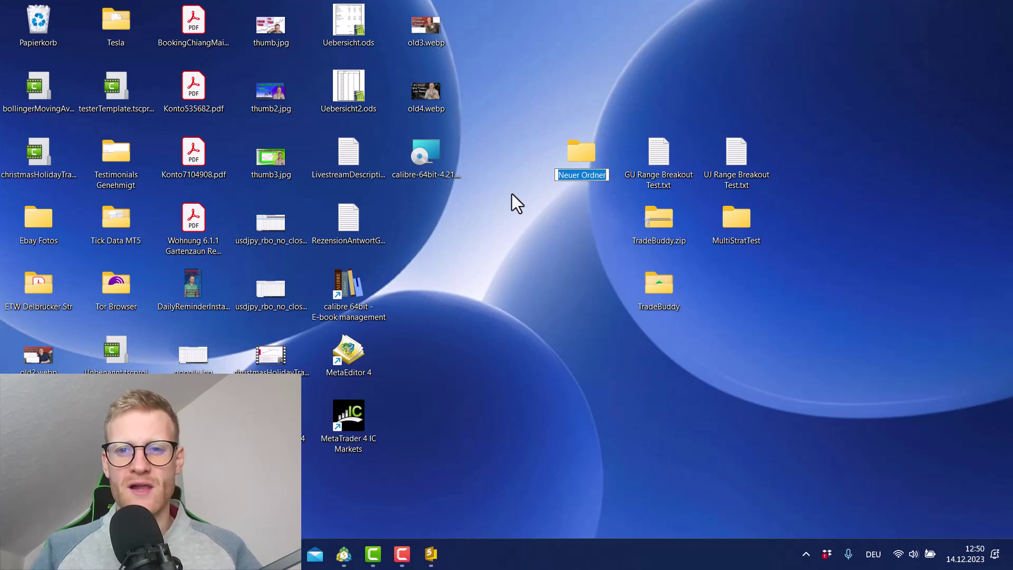
{"action": "type", "text": "Range Breakout P"}
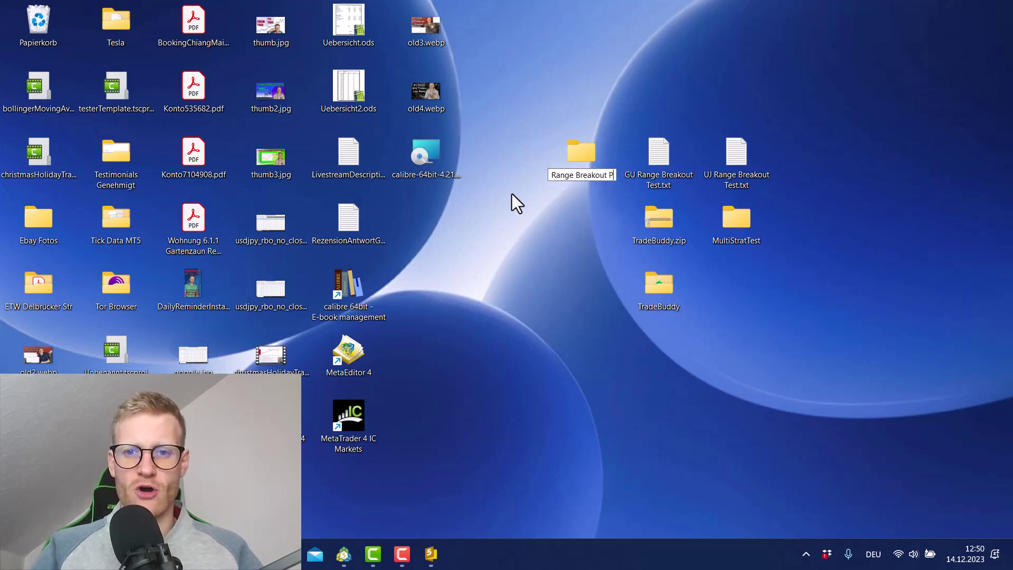
{"action": "type", "text": "ortfolio Te"}
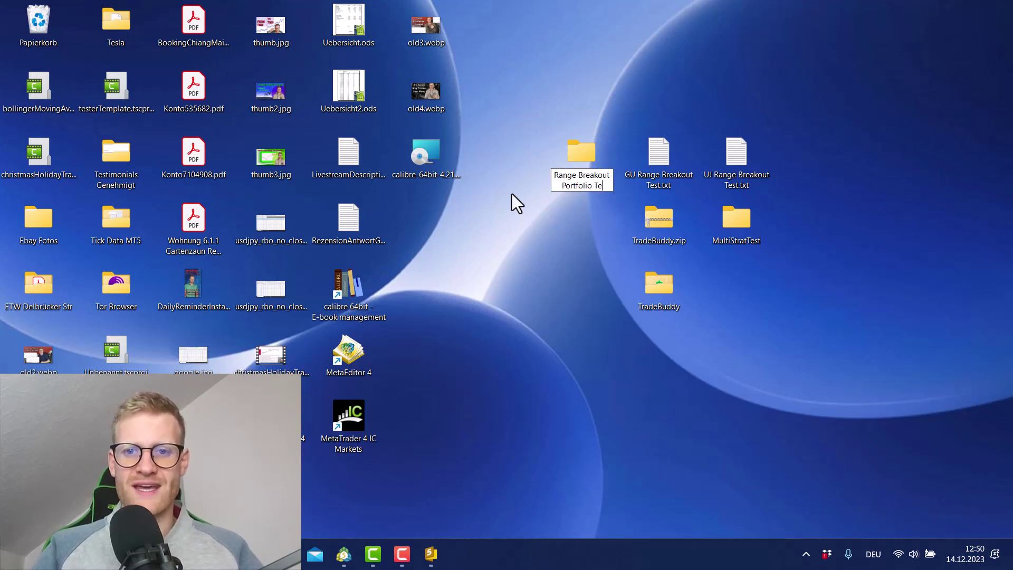
{"action": "type", "text": "st"}
{"action": "key", "text": "Return"}
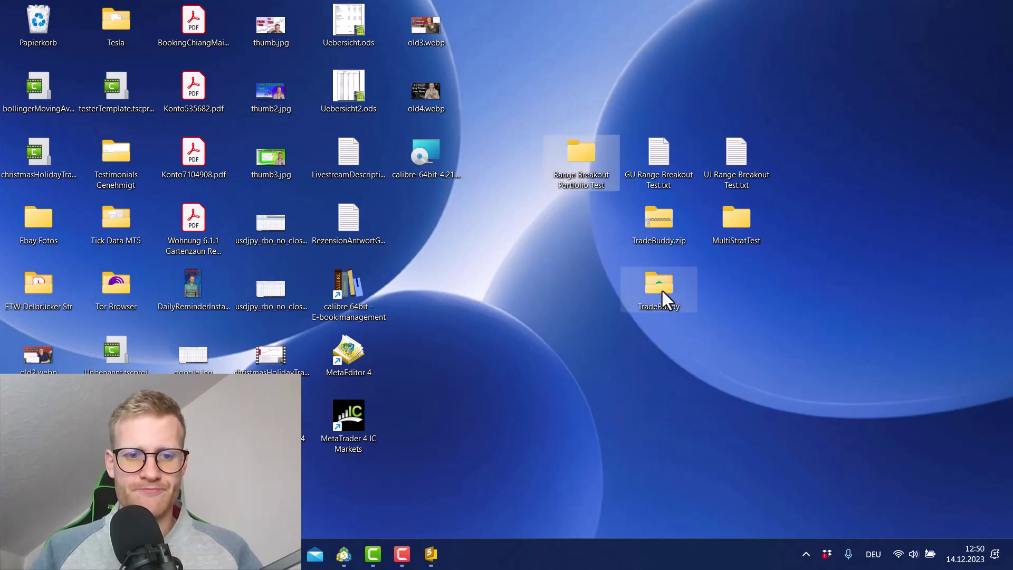
Copy TradeBuddy.exe from the TradeBuddy folder into the Range Breakout Portfolio Test folder
{"action": "double_click", "coordinate": [662, 289]}
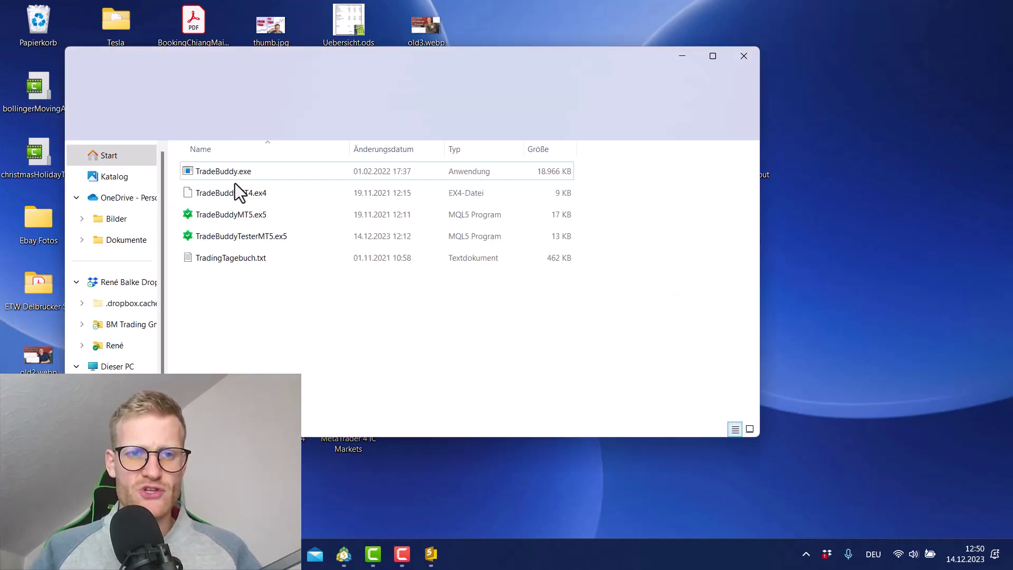
{"action": "left_click", "coordinate": [226, 175]}
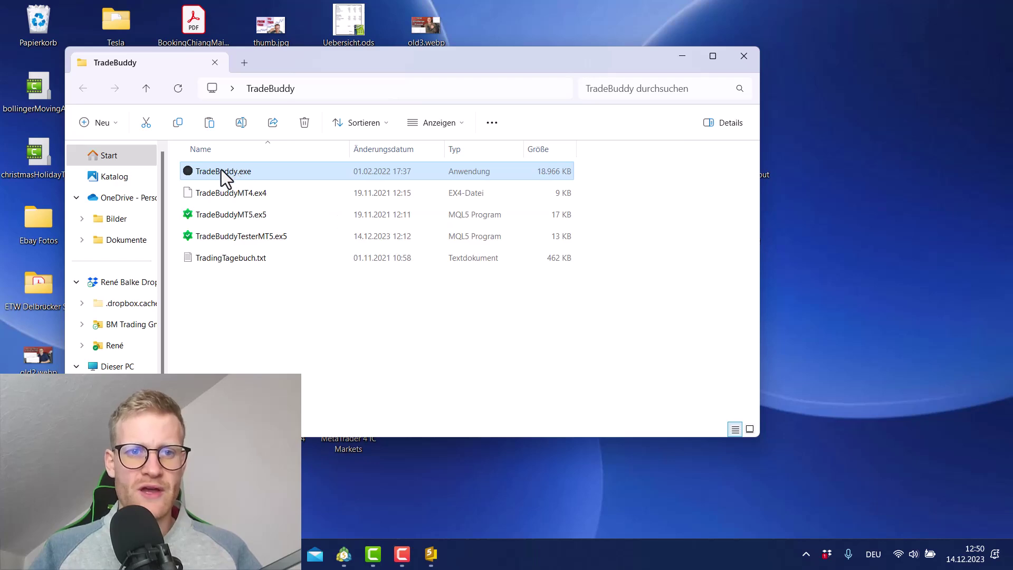
{"action": "right_click", "coordinate": [221, 169]}
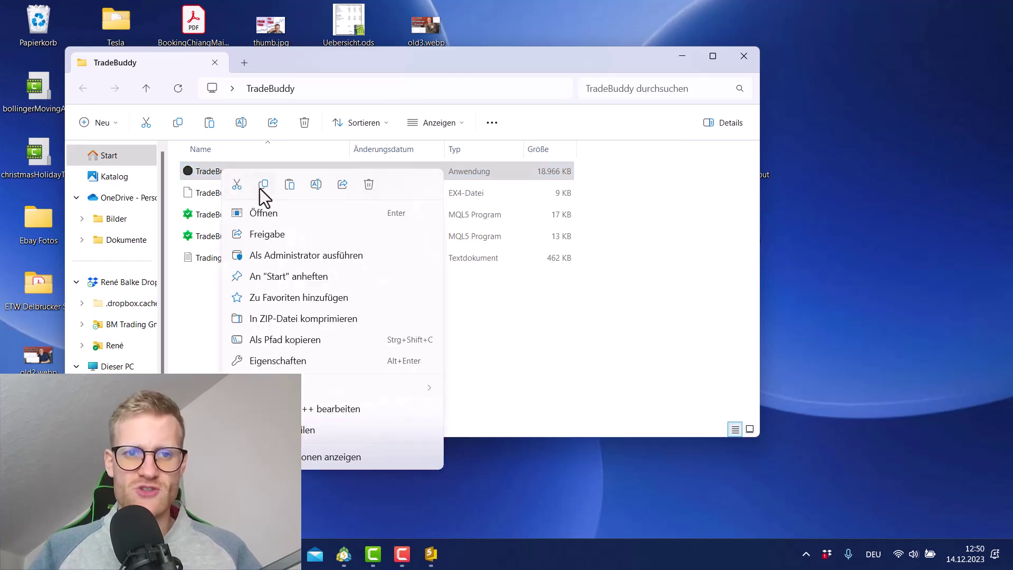
{"action": "left_click", "coordinate": [259, 188]}
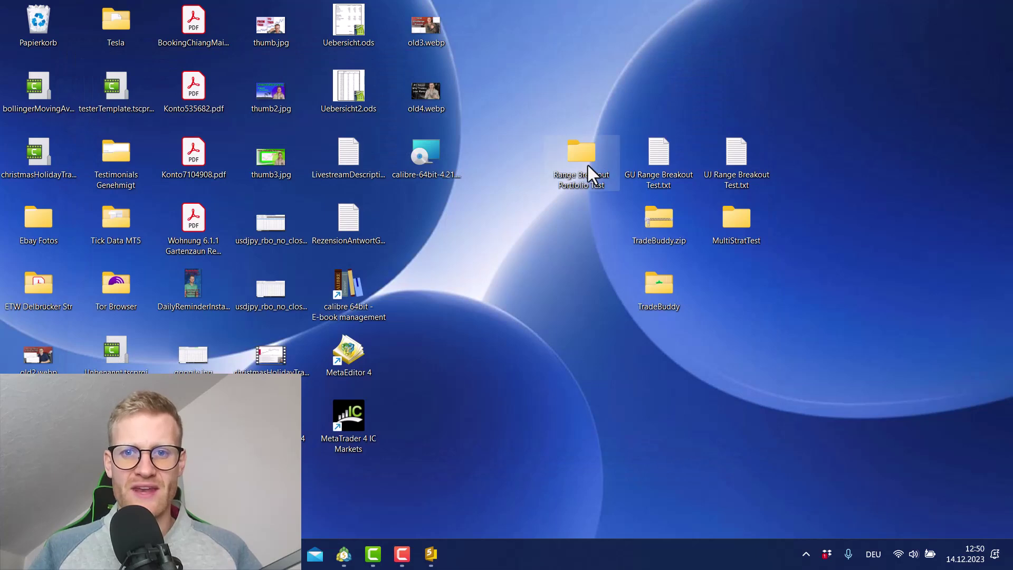
{"action": "double_click", "coordinate": [586, 158]}
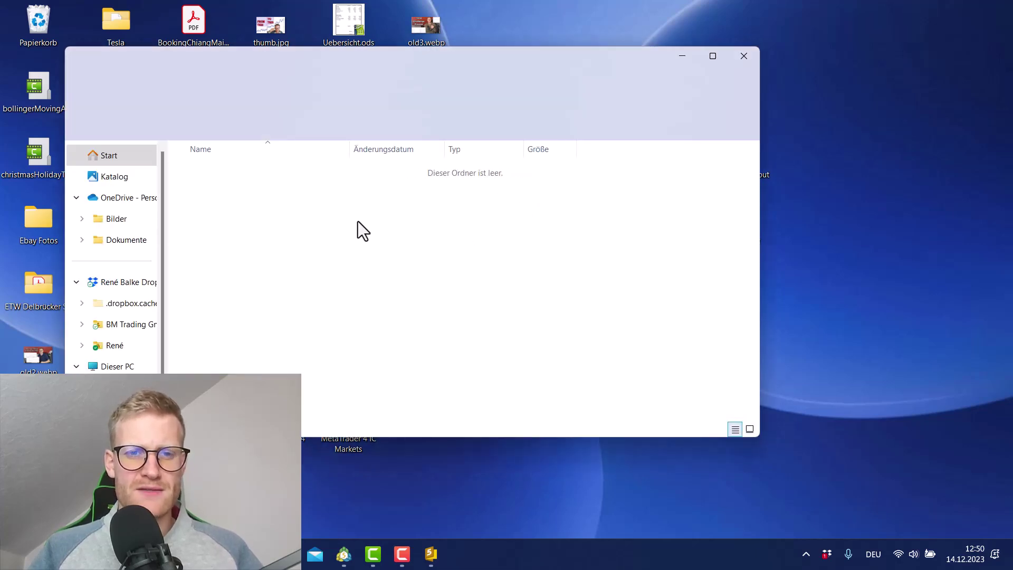
{"action": "right_click", "coordinate": [321, 213]}
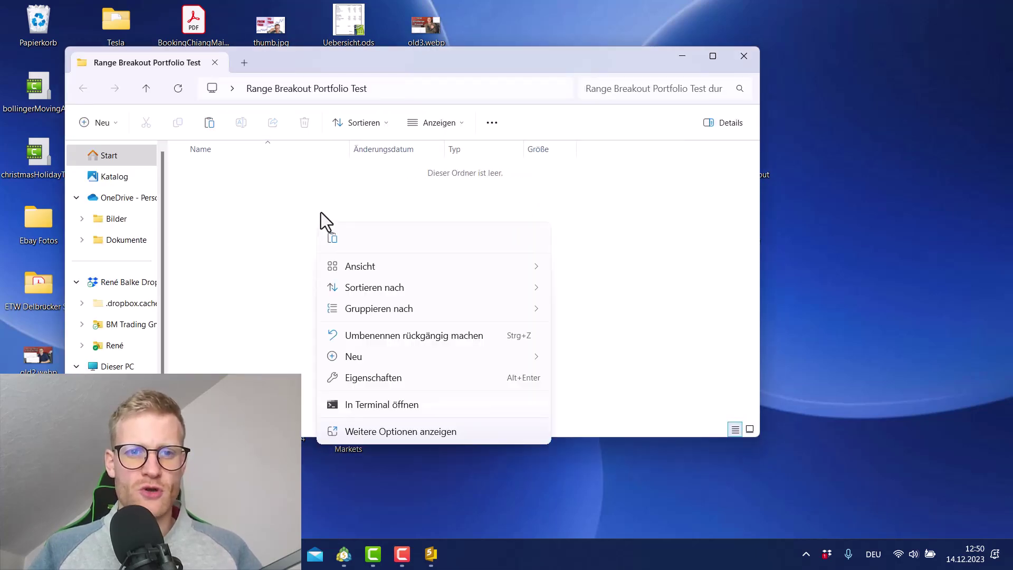
{"action": "left_click", "coordinate": [336, 236]}
Move GU Range Breakout Test.txt and UJ Range Breakout Test.txt from the desktop into the Range Breakout Portfolio Test folder
{"action": "left_click_drag", "start_coordinate": [476, 55], "coordinate": [459, 190]}
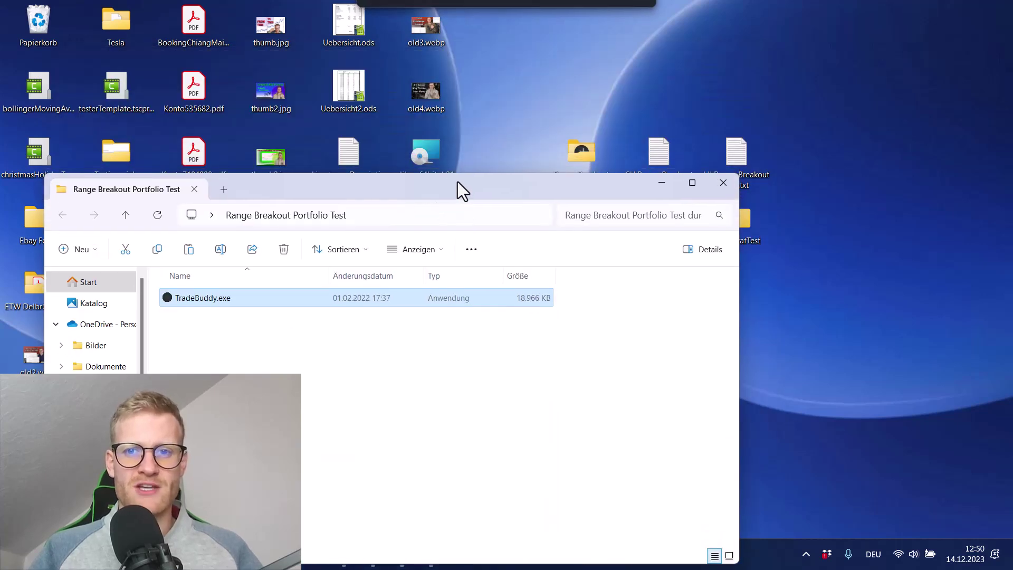
{"action": "left_click_drag", "start_coordinate": [647, 102], "coordinate": [426, 356]}
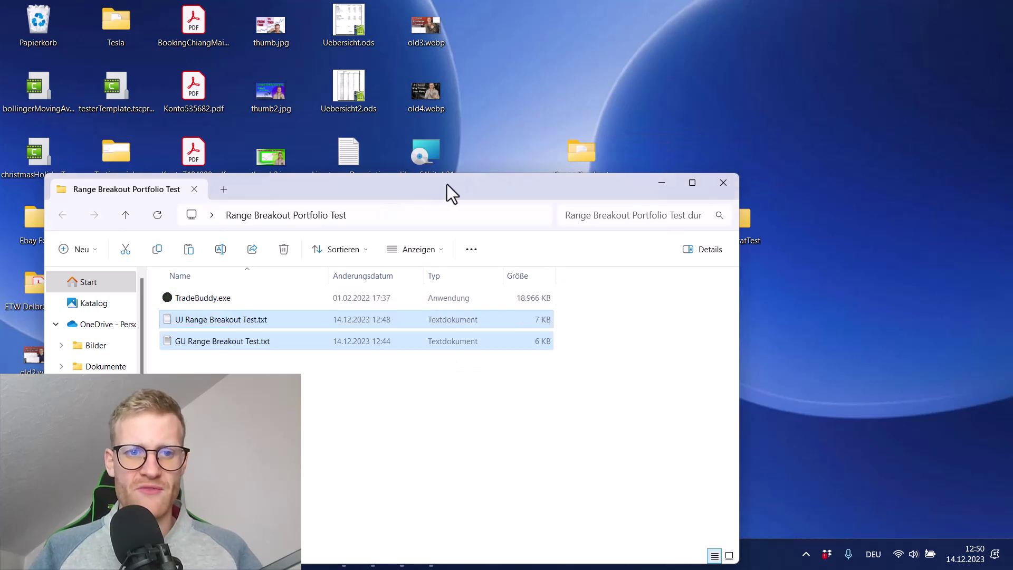
{"action": "left_click_drag", "start_coordinate": [447, 185], "coordinate": [548, 83]}
Launch TradeBuddy.exe from the portfolio folder, point out the app-trade-buddy.db file, and bring the TradeBuddy window to the front
{"action": "left_click", "coordinate": [316, 195]}
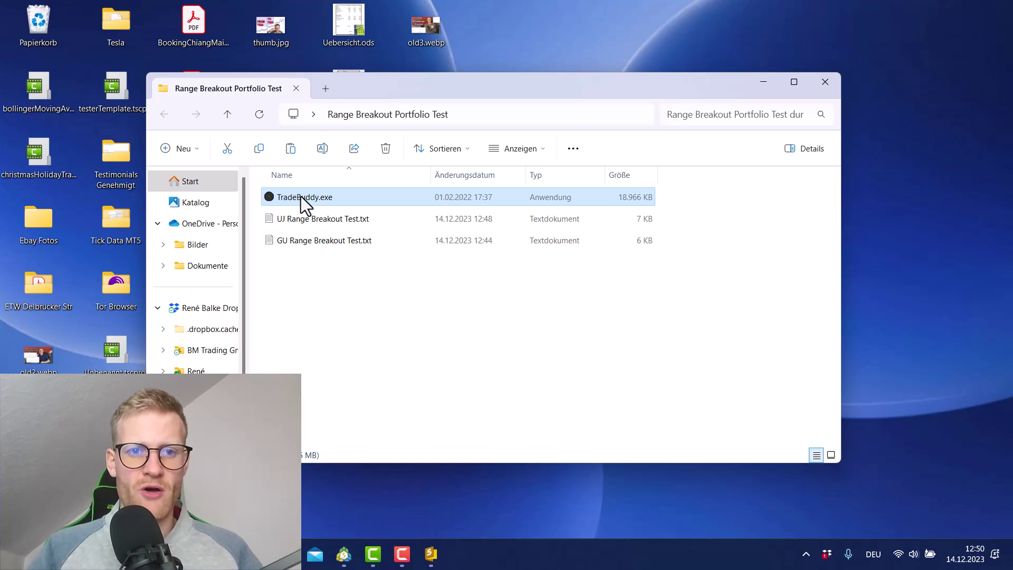
{"action": "double_click", "coordinate": [300, 196]}
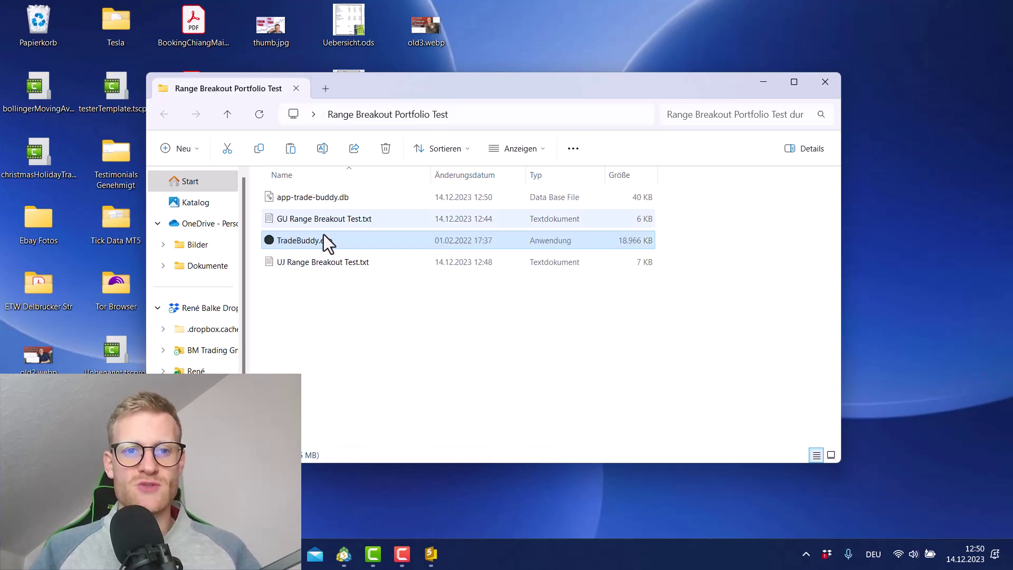
{"action": "left_click", "coordinate": [347, 195]}
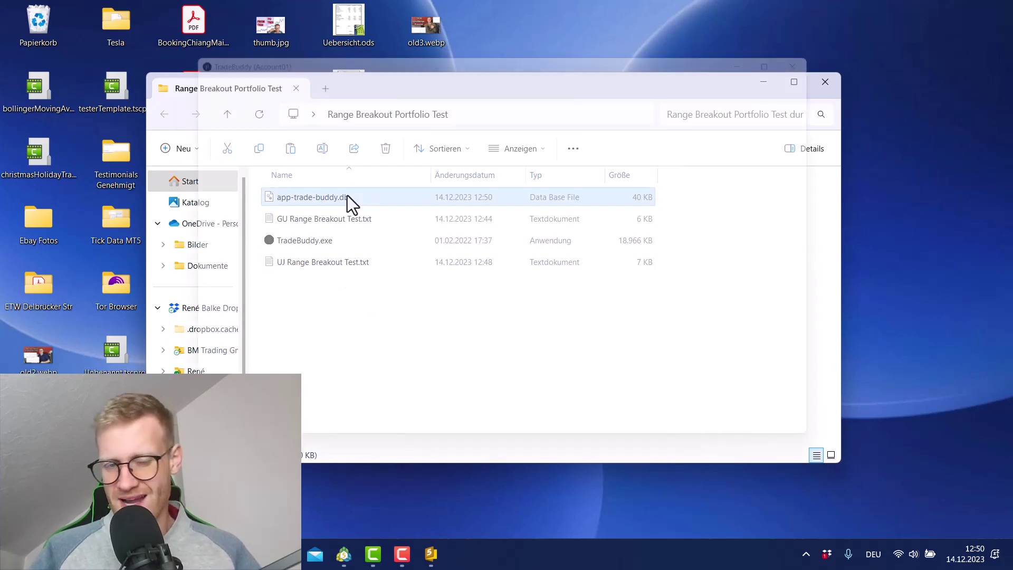
{"action": "left_click", "coordinate": [157, 89]}
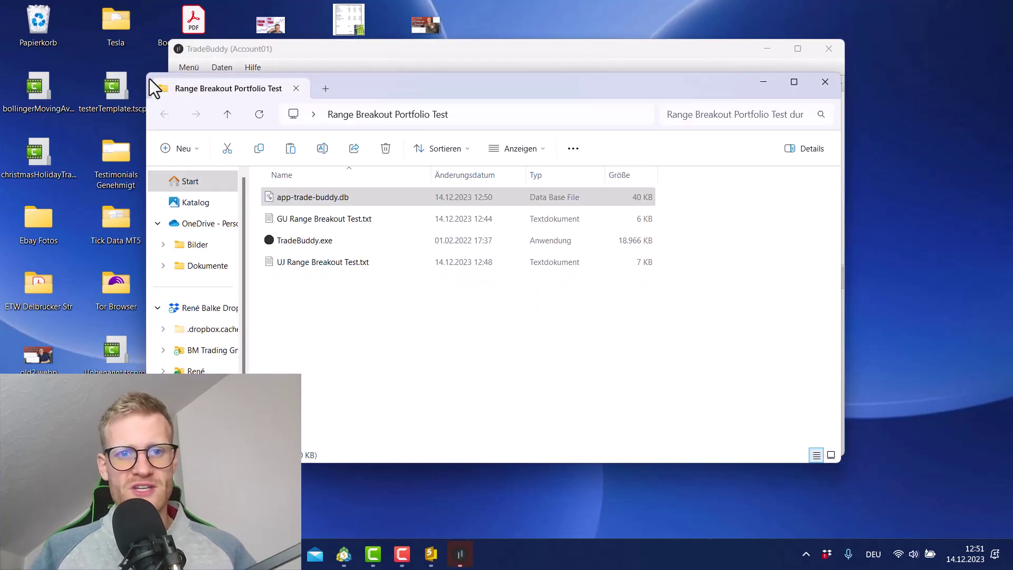
{"action": "left_click", "coordinate": [297, 200]}
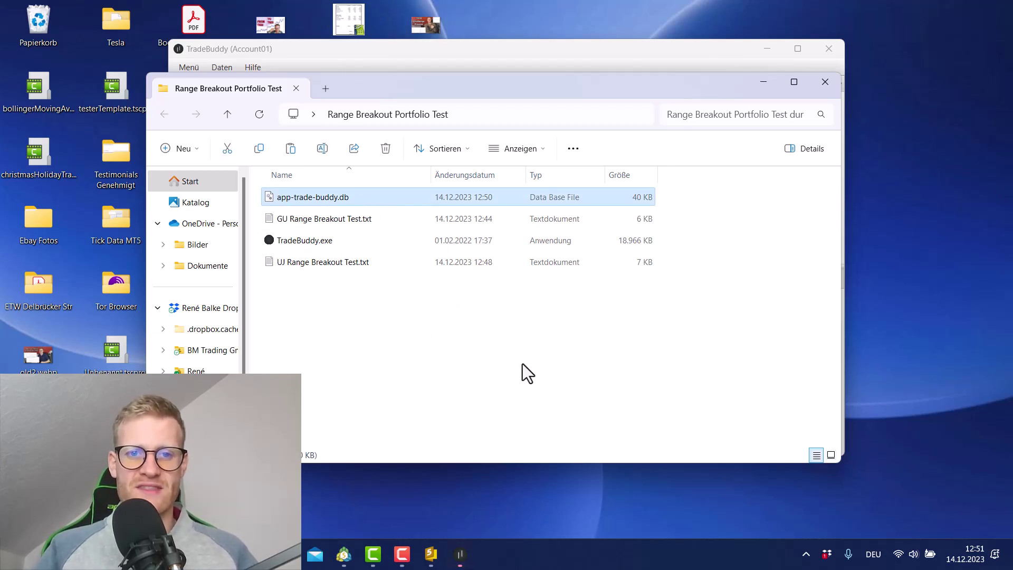
{"action": "left_click", "coordinate": [361, 54]}
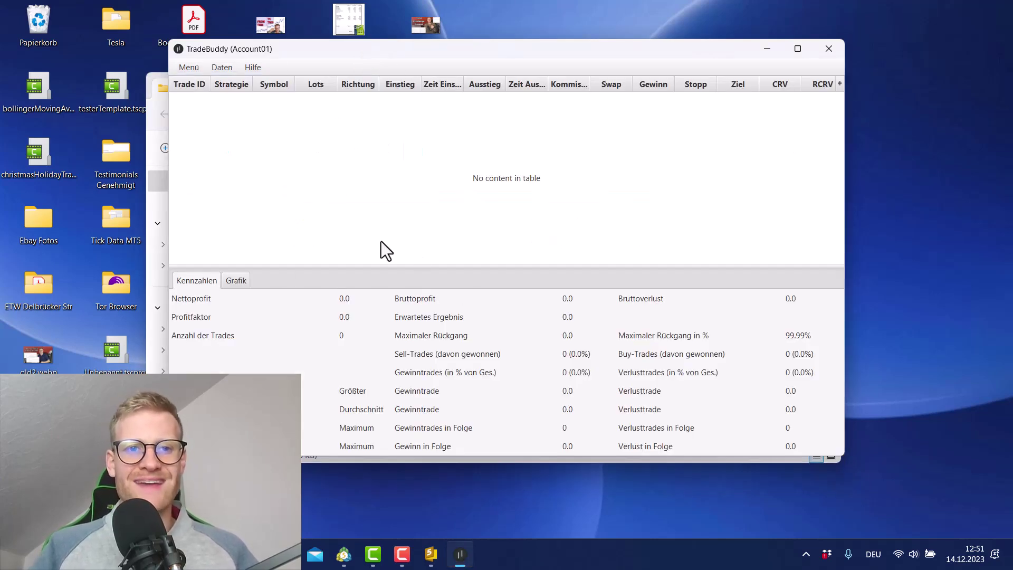
Set TradeBuddy's language to English in its settings, then restart the program from the portfolio folder and maximize it
{"action": "left_click", "coordinate": [213, 71]}
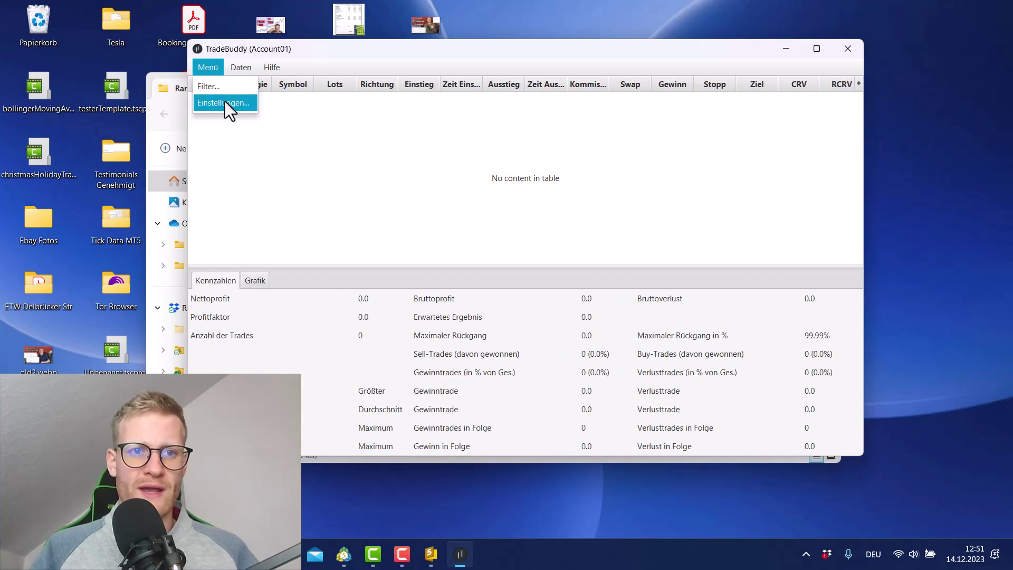
{"action": "left_click", "coordinate": [226, 103]}
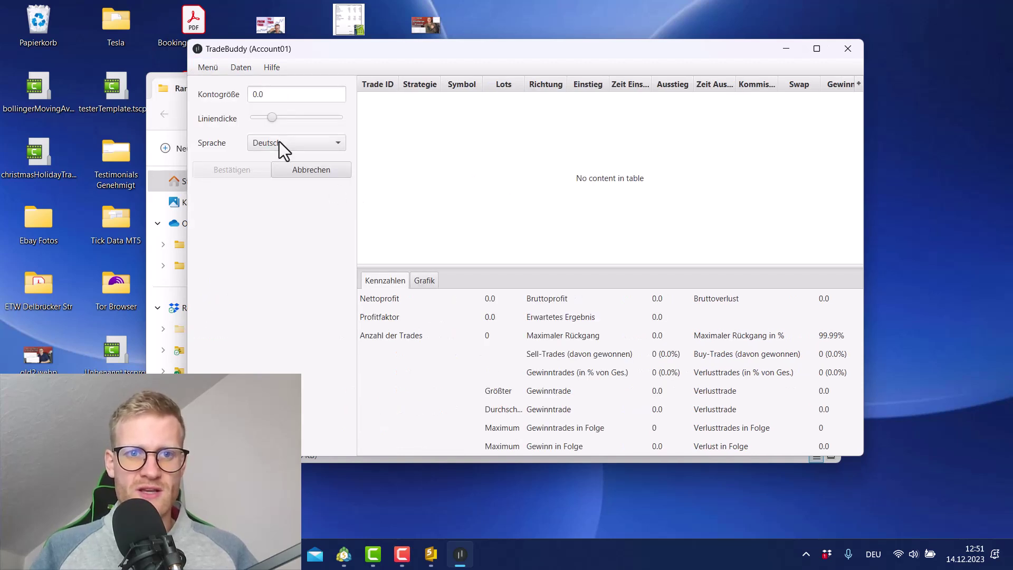
{"action": "left_click", "coordinate": [280, 142]}
{"action": "left_click", "coordinate": [265, 170]}
{"action": "left_click", "coordinate": [249, 170]}
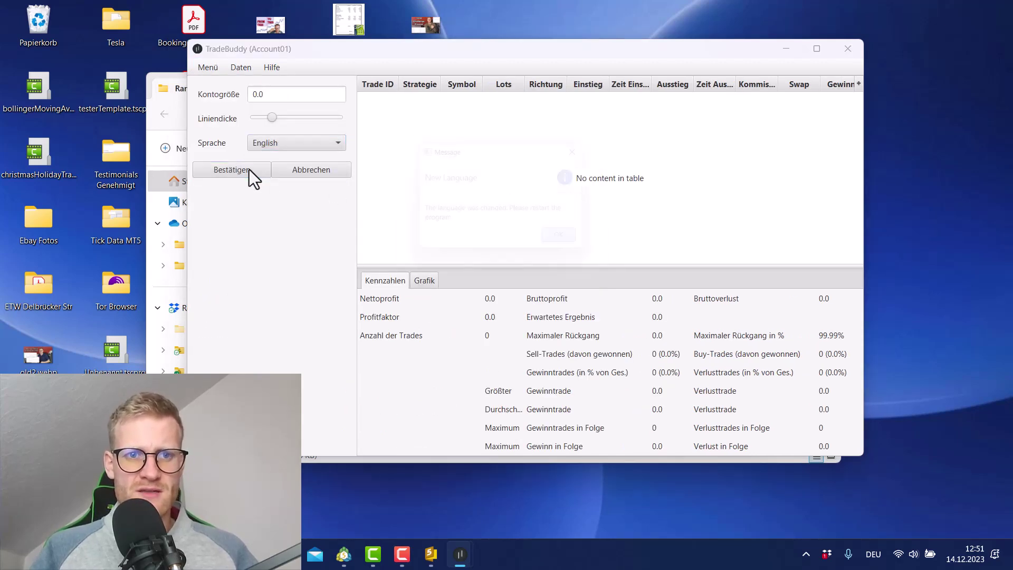
{"action": "left_click", "coordinate": [584, 243]}
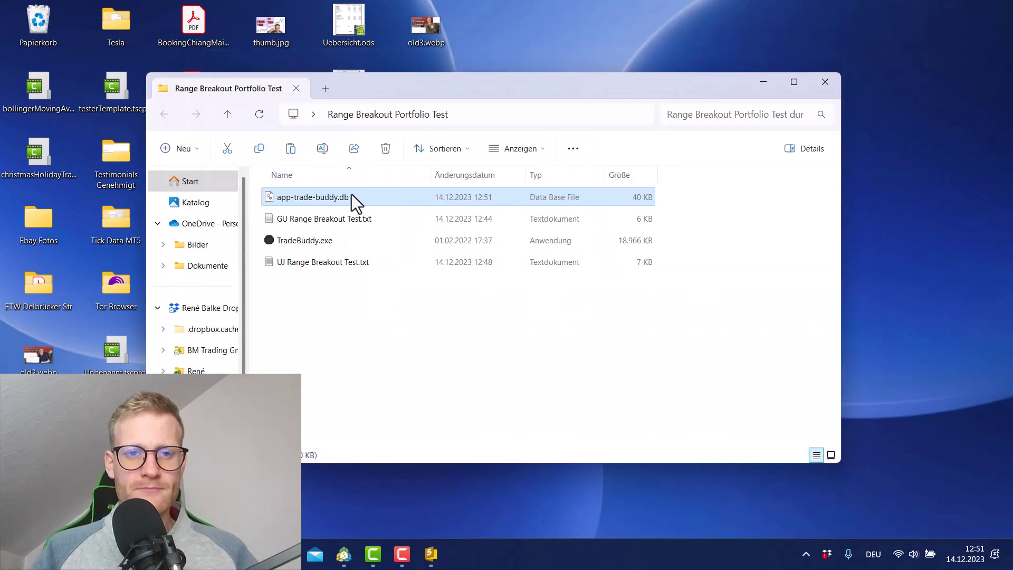
{"action": "left_click", "coordinate": [317, 239]}
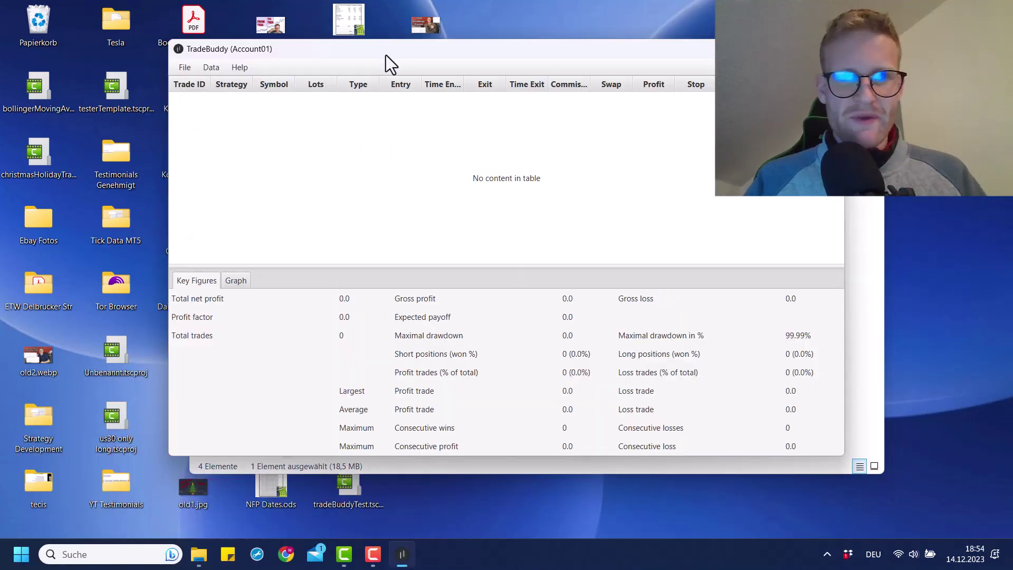
{"action": "double_click", "coordinate": [385, 55]}
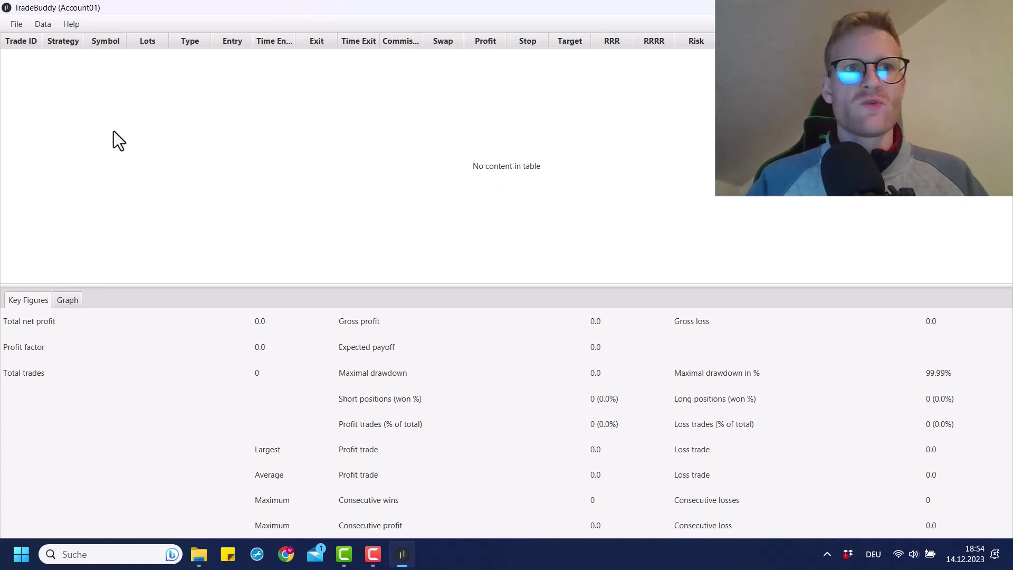
Create a new trading account named TestRangeBreakout in the account management
{"action": "left_click", "coordinate": [46, 26]}
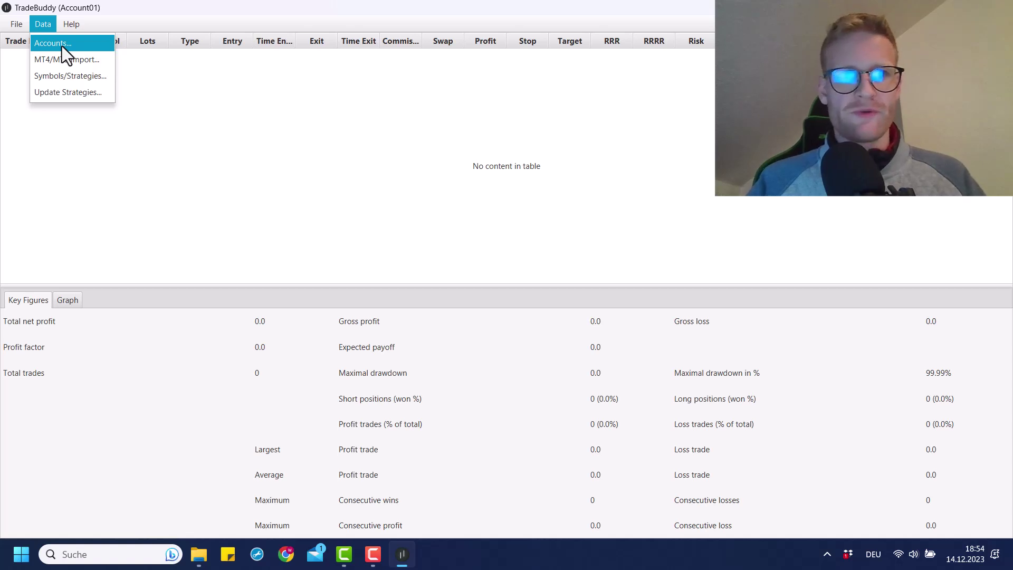
{"action": "left_click", "coordinate": [47, 45]}
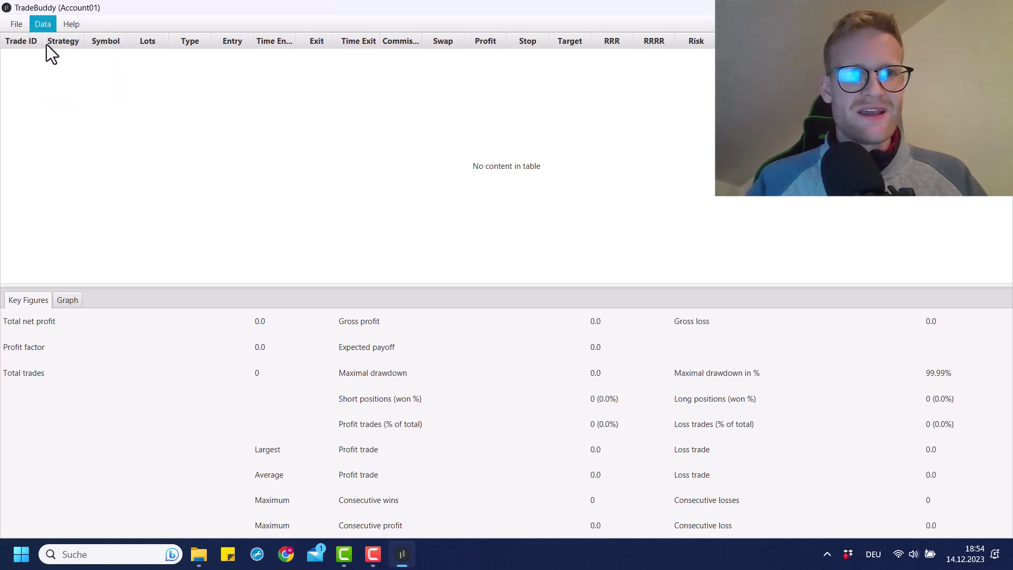
{"action": "left_click", "coordinate": [46, 24]}
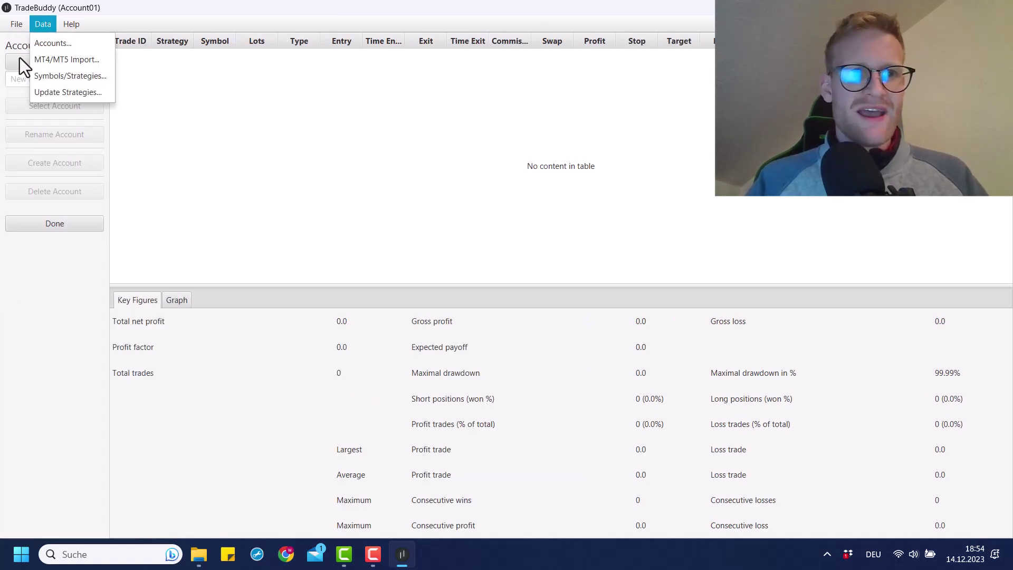
{"action": "left_click", "coordinate": [18, 77]}
{"action": "left_click", "coordinate": [18, 79]}
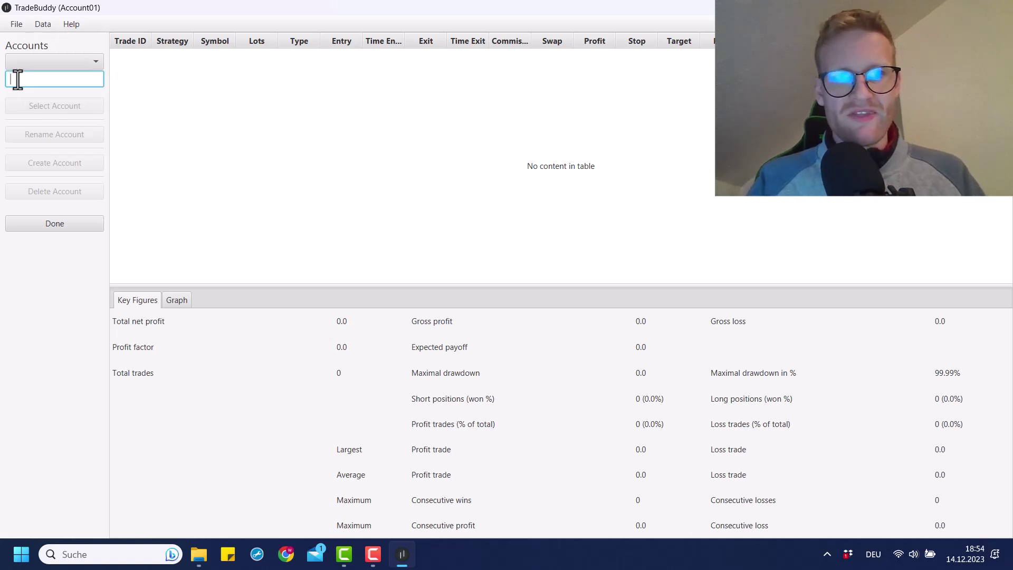
{"action": "type", "text": "Test"}
{"action": "double_click", "coordinate": [37, 79]}
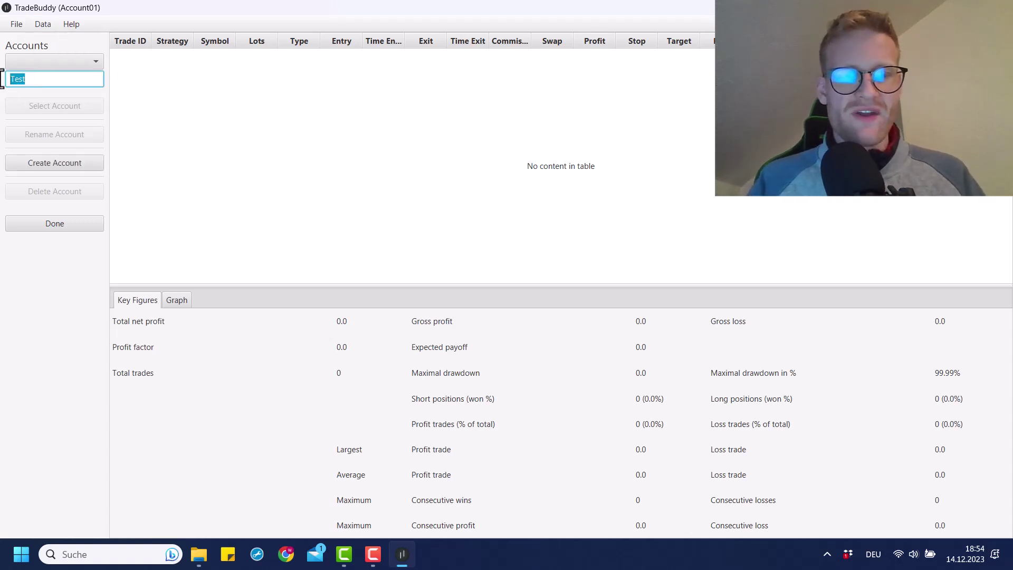
{"action": "left_click", "coordinate": [37, 79]}
{"action": "double_click", "coordinate": [36, 79]}
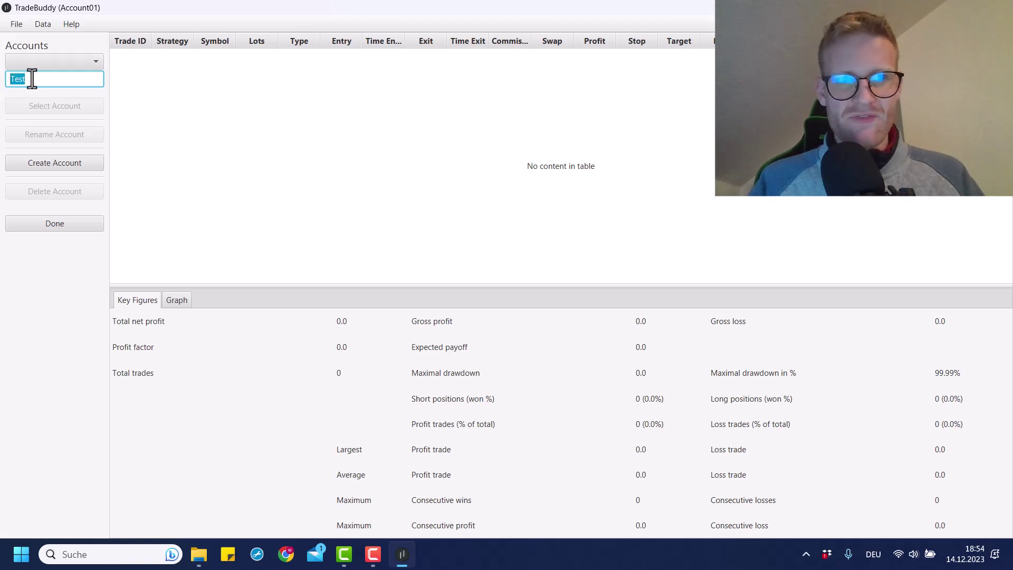
{"action": "left_click", "coordinate": [33, 78]}
{"action": "type", "text": "RangeBreako"}
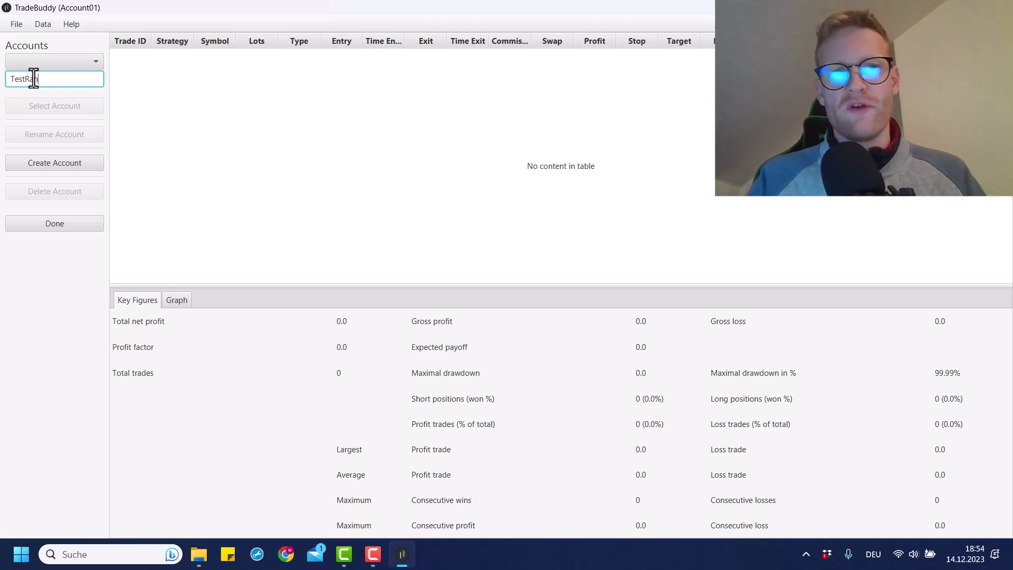
{"action": "type", "text": "ut"}
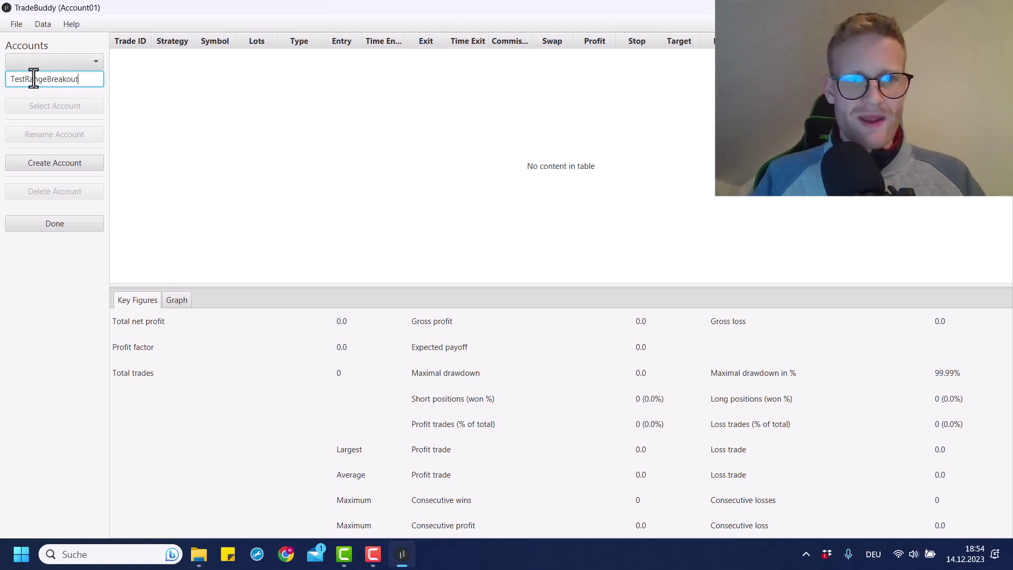
{"action": "left_click_drag", "start_coordinate": [25, 79], "coordinate": [130, 75]}
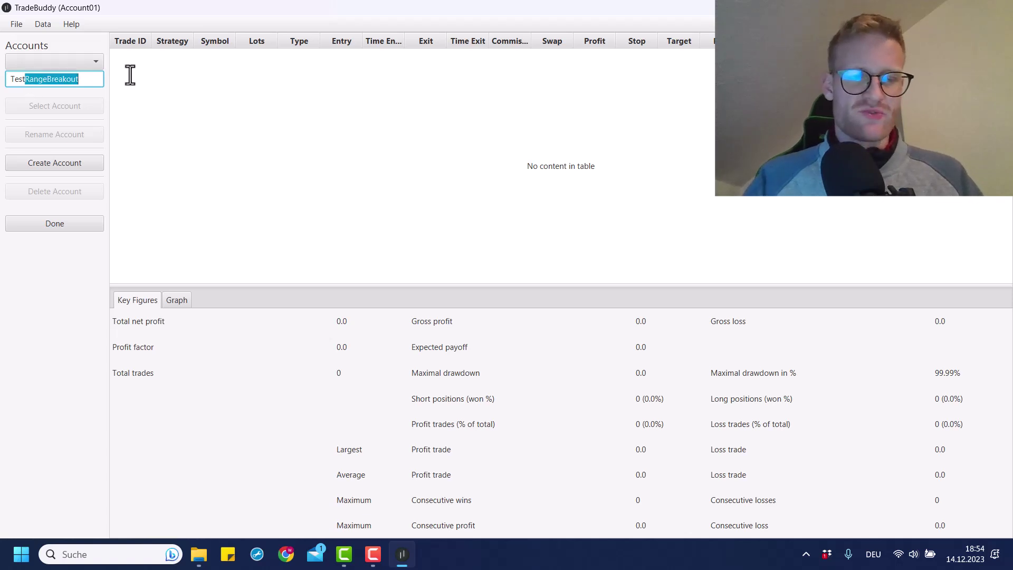
{"action": "left_click", "coordinate": [270, 134]}
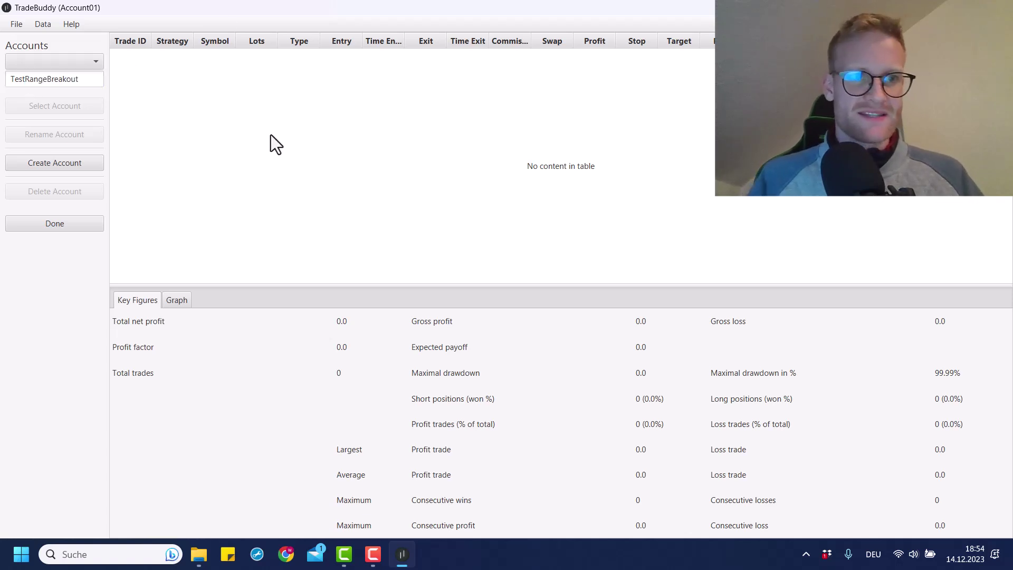
{"action": "left_click", "coordinate": [56, 161]}
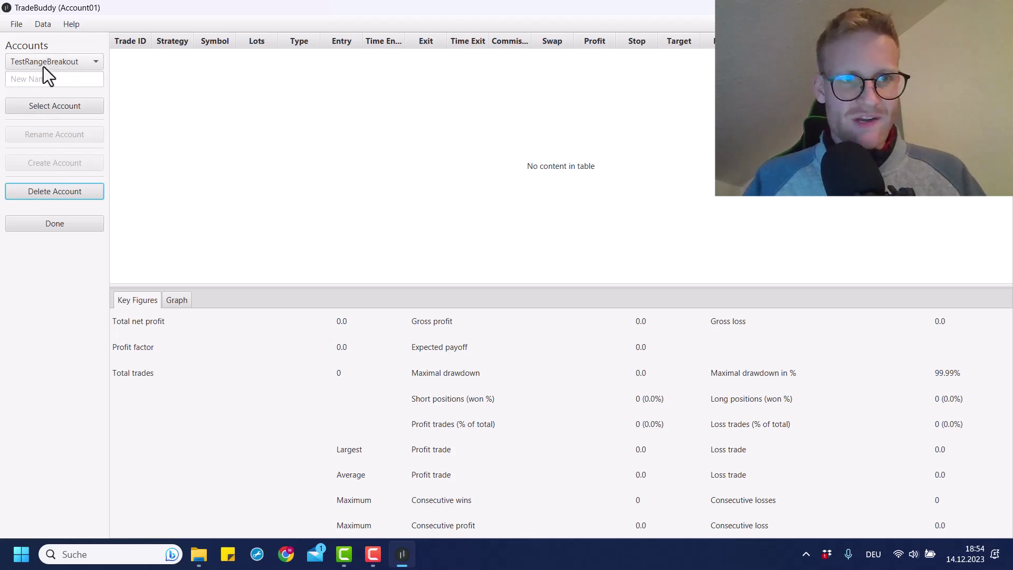
Make TestRangeBreakout the active account and close the account management
{"action": "left_click", "coordinate": [56, 106]}
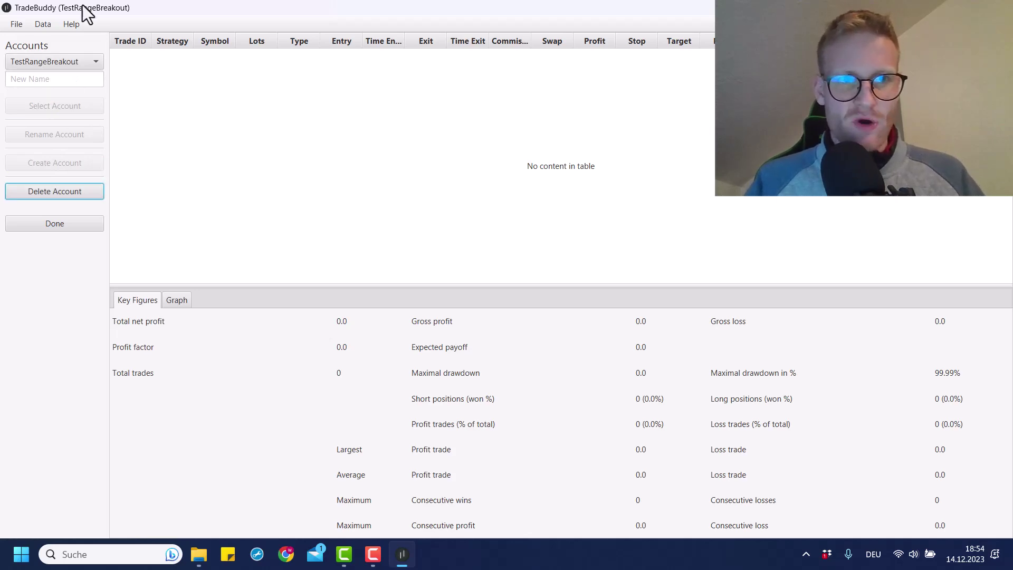
{"action": "double_click", "coordinate": [62, 12]}
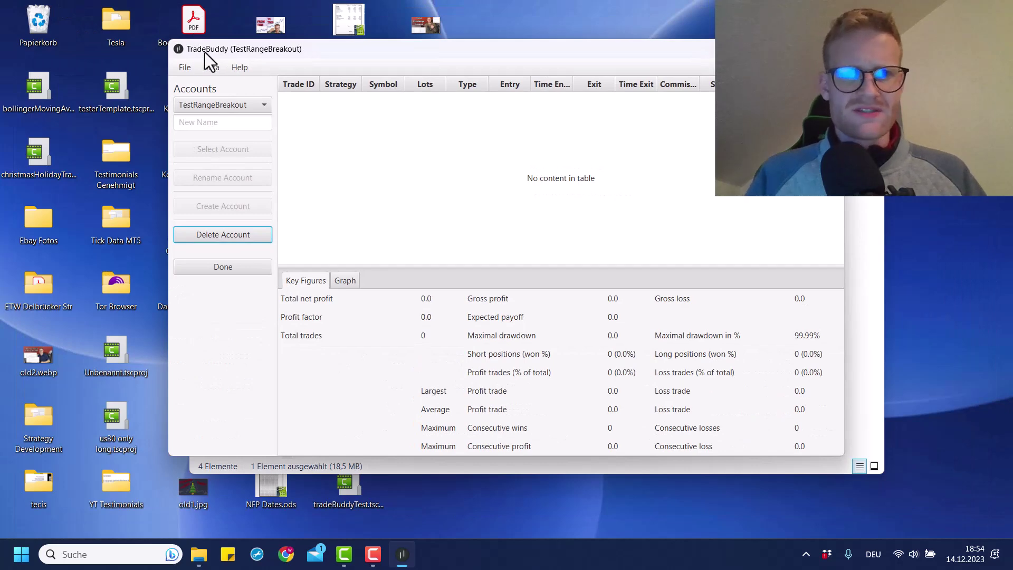
{"action": "double_click", "coordinate": [255, 52]}
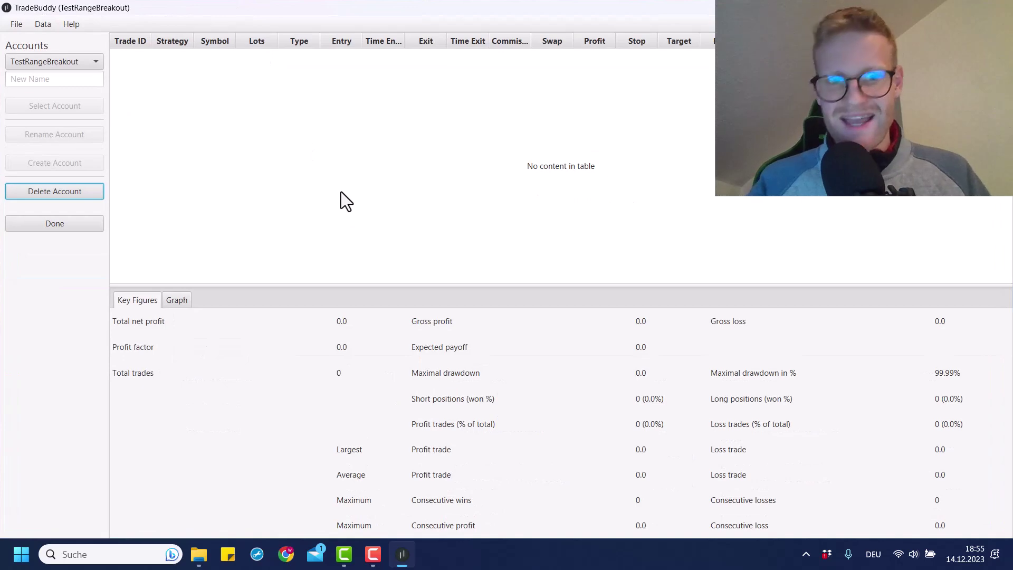
{"action": "left_click", "coordinate": [55, 226]}
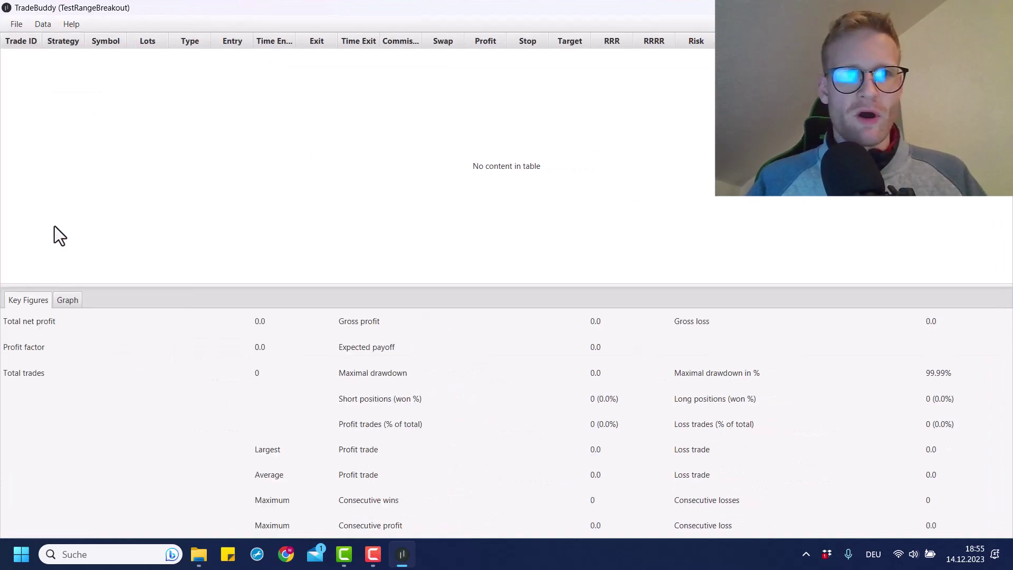
Import the MT4/MT5 trades from GU Range Breakout Test.txt in the desktop folder Range Breakout Portfolio Test
{"action": "left_click", "coordinate": [44, 23]}
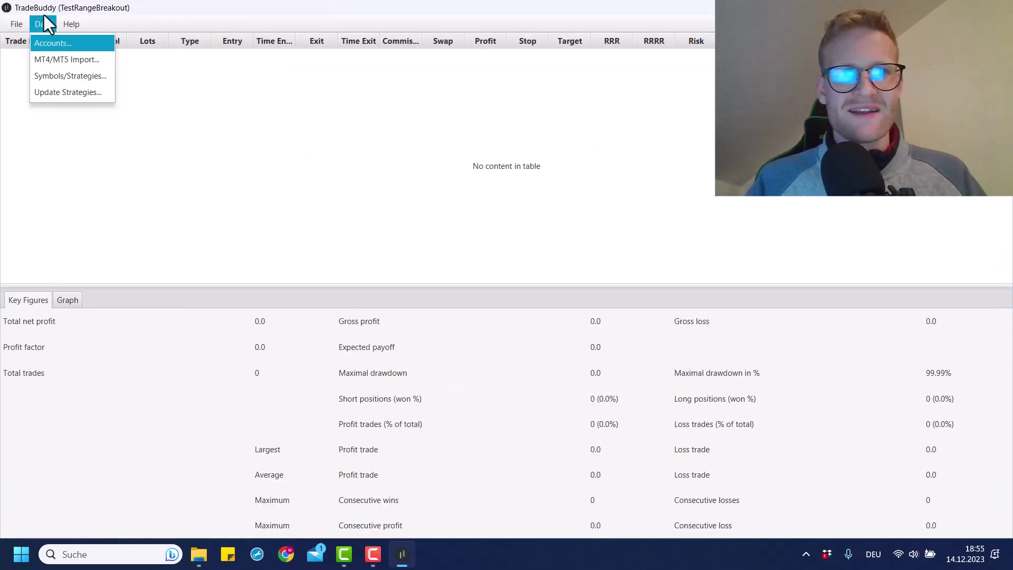
{"action": "left_click", "coordinate": [64, 65]}
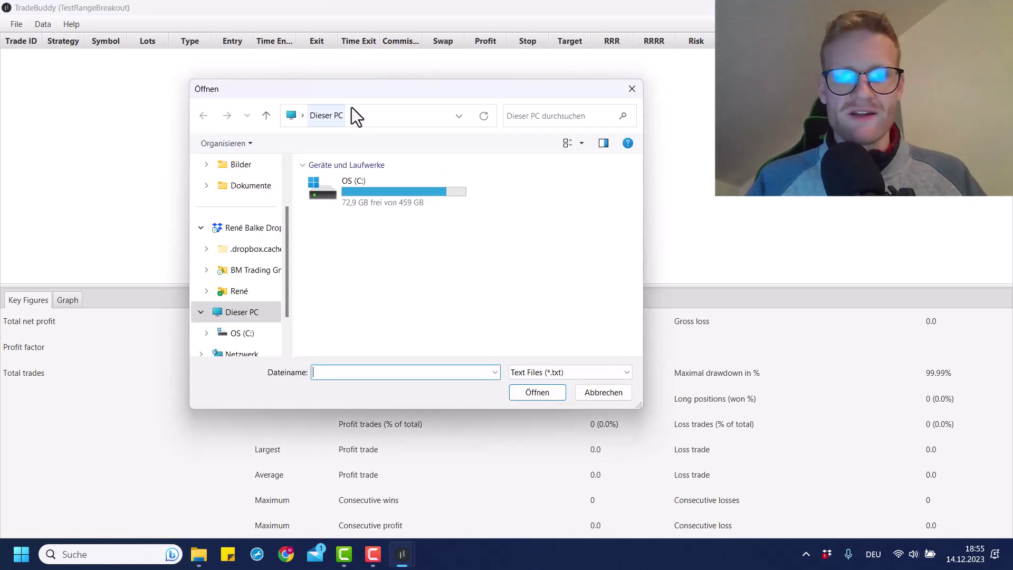
{"action": "left_click", "coordinate": [369, 117]}
{"action": "type", "text": "desktop"}
{"action": "key", "text": "Return"}
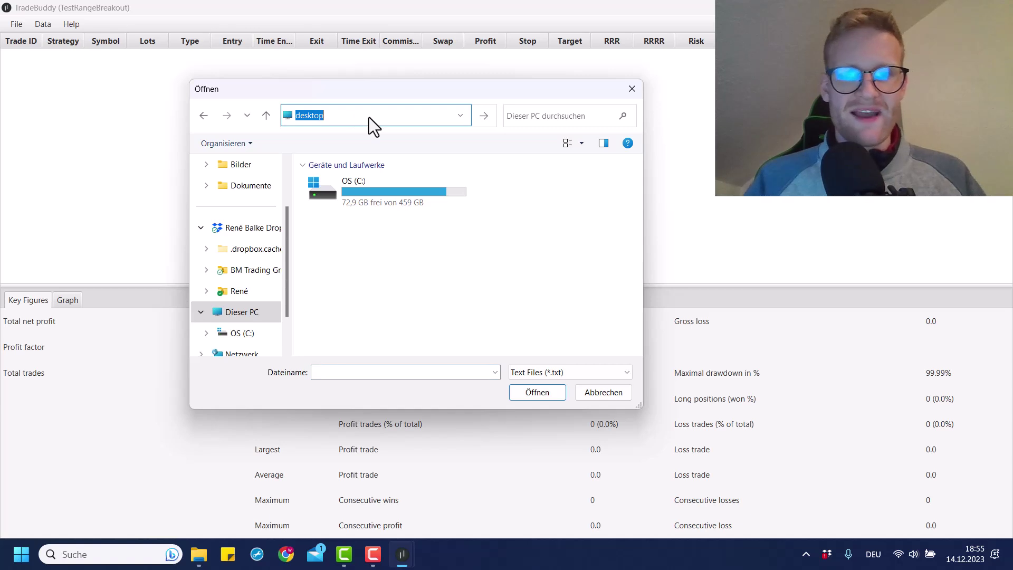
{"action": "scroll", "coordinate": [366, 211], "scroll_direction": "down", "scroll_amount": 5}
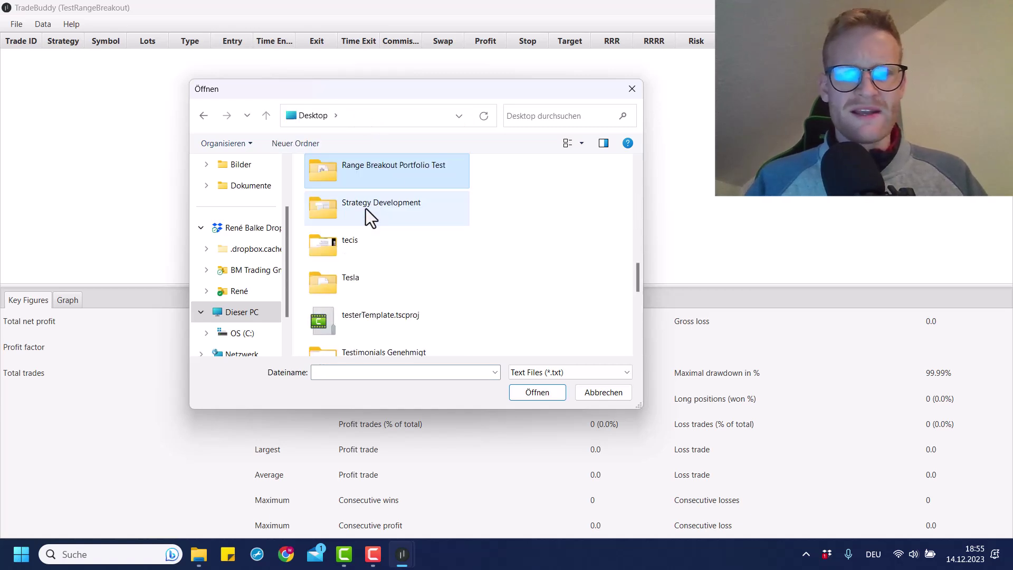
{"action": "double_click", "coordinate": [382, 171]}
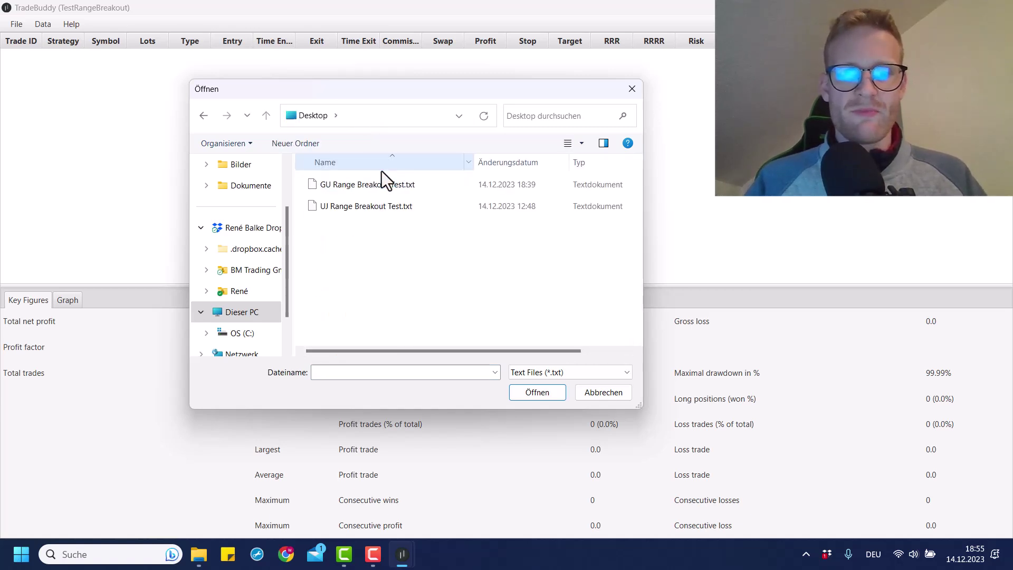
{"action": "left_click", "coordinate": [339, 188]}
{"action": "double_click", "coordinate": [358, 188]}
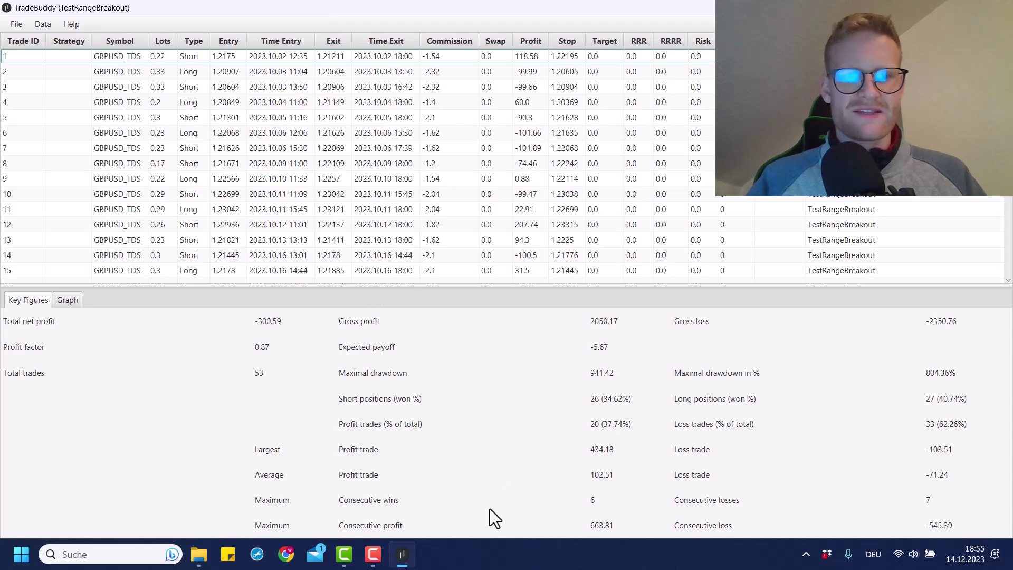
Go through the imported GBPUSD trades in the trade table, then return to the first trade
{"action": "left_click", "coordinate": [16, 56]}
{"action": "key", "text": "Down"}
{"action": "key", "text": "Down"}
{"action": "key", "text": "Down"}
{"action": "key", "text": "Down"}
{"action": "key", "text": "Down"}
{"action": "key", "text": "Down"}
{"action": "key", "text": "Down"}
{"action": "key", "text": "Down"}
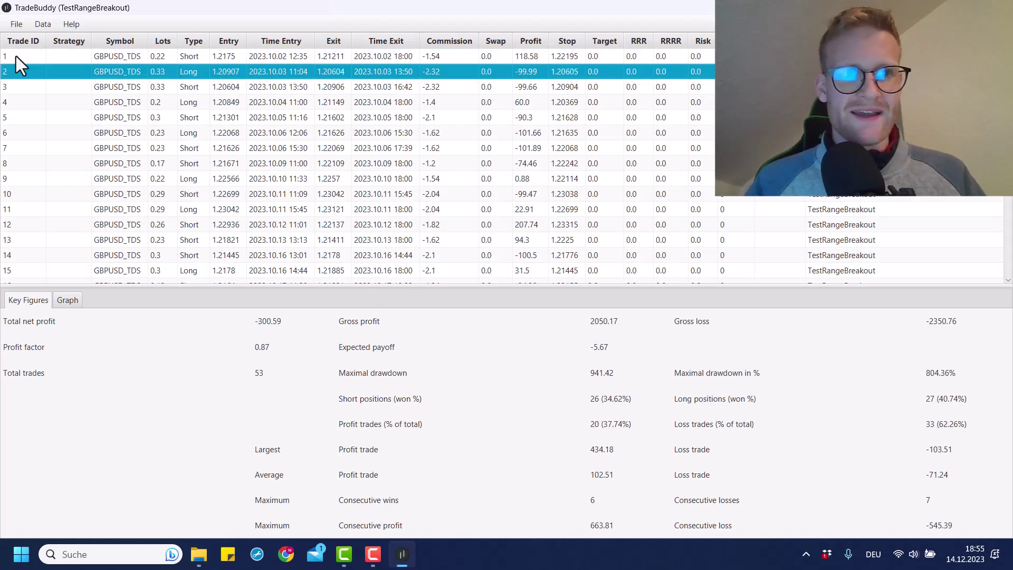
{"action": "key", "text": "Down"}
{"action": "key", "text": "Down"}
{"action": "key", "text": "Down"}
{"action": "key", "text": "Down"}
{"action": "key", "text": "Down"}
{"action": "key", "text": "Down"}
{"action": "key", "text": "Down"}
{"action": "key", "text": "Down"}
{"action": "key", "text": "Down"}
{"action": "key", "text": "Down"}
{"action": "key", "text": "Down"}
{"action": "key", "text": "Down"}
{"action": "key", "text": "Down"}
{"action": "key", "text": "Down"}
{"action": "key", "text": "Down"}
{"action": "key", "text": "Down"}
{"action": "key", "text": "Up"}
{"action": "key", "text": "Home"}
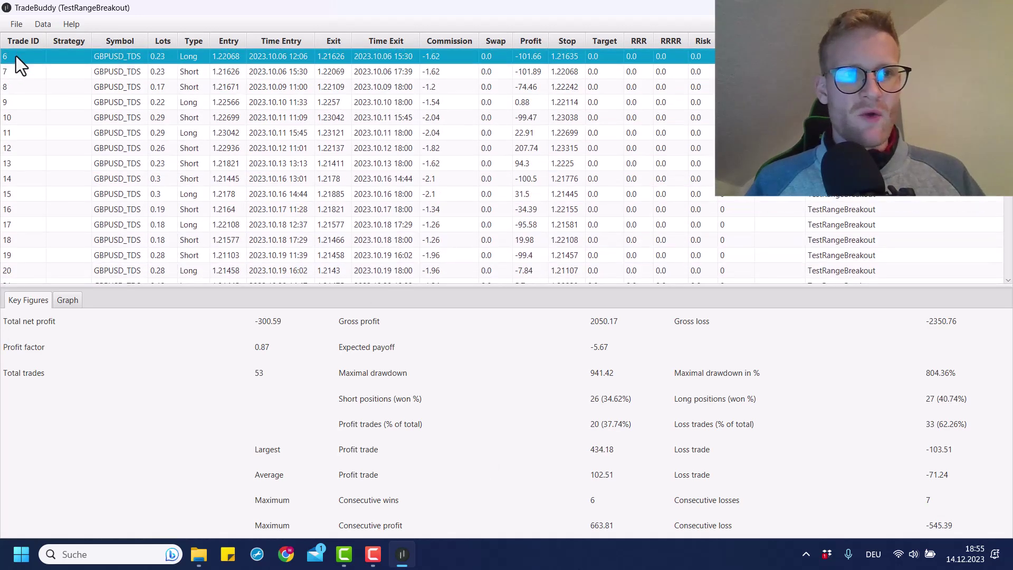
{"action": "key", "text": "Down"}
{"action": "key", "text": "Down"}
{"action": "key", "text": "Down"}
{"action": "key", "text": "Down"}
{"action": "key", "text": "Down"}
{"action": "key", "text": "Down"}
{"action": "key", "text": "Down"}
{"action": "key", "text": "Down"}
{"action": "key", "text": "Down"}
{"action": "key", "text": "Down"}
{"action": "key", "text": "Down"}
{"action": "key", "text": "Down"}
{"action": "key", "text": "Down"}
{"action": "key", "text": "Down"}
{"action": "key", "text": "Down"}
{"action": "key", "text": "Down"}
{"action": "key", "text": "Down"}
{"action": "key", "text": "Down"}
{"action": "key", "text": "Down"}
{"action": "key", "text": "Down"}
{"action": "key", "text": "Down"}
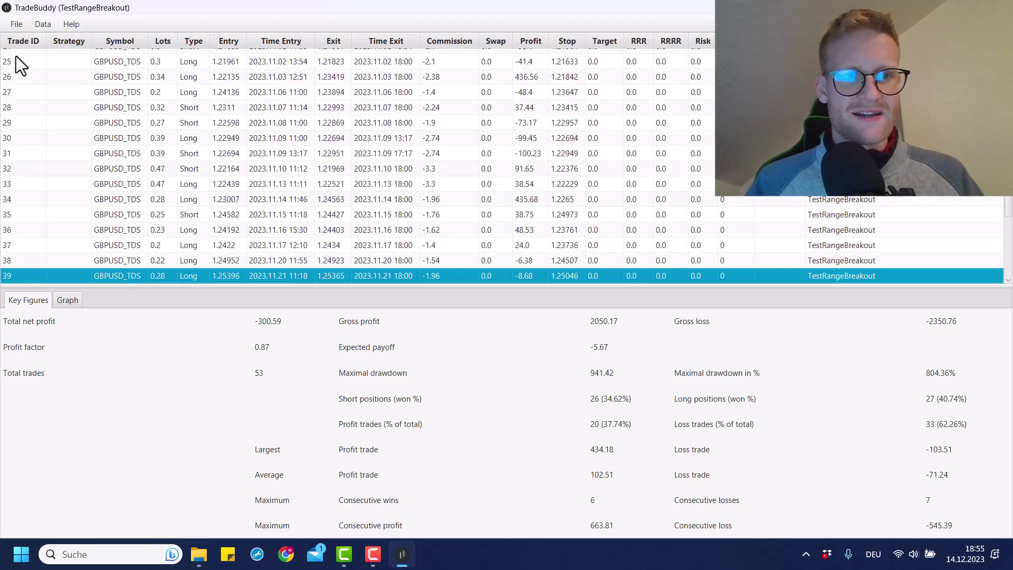
{"action": "scroll", "coordinate": [16, 56], "scroll_direction": "up", "scroll_amount": 12}
{"action": "left_click", "coordinate": [22, 55]}
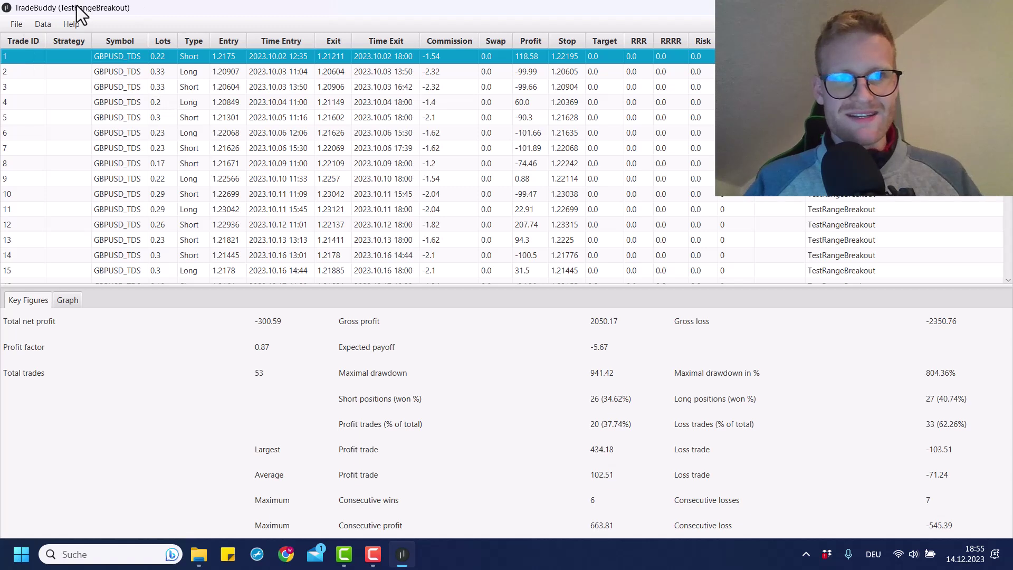
{"action": "left_click", "coordinate": [47, 25]}
{"action": "left_click", "coordinate": [90, 78]}
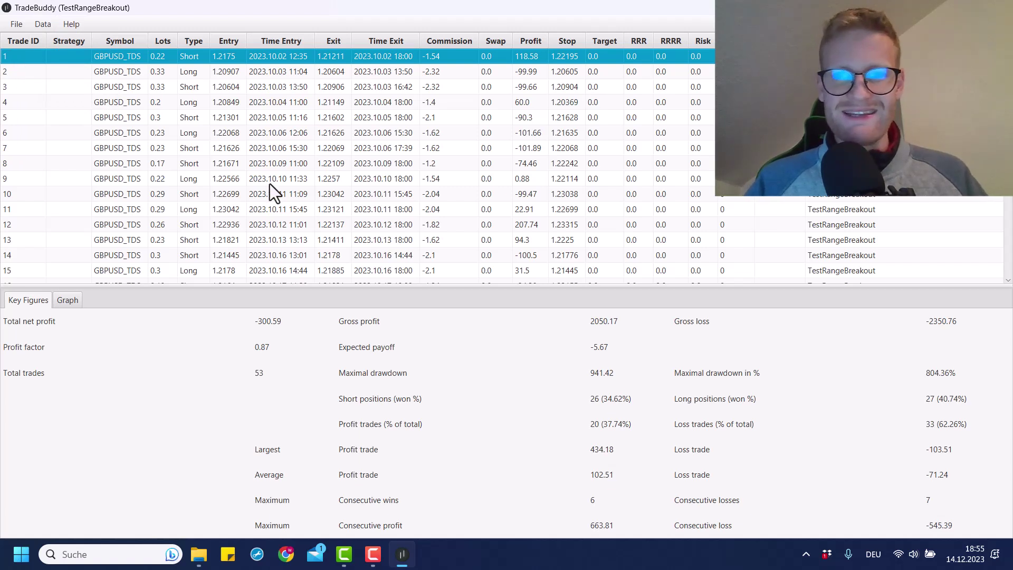
{"action": "left_click", "coordinate": [43, 23]}
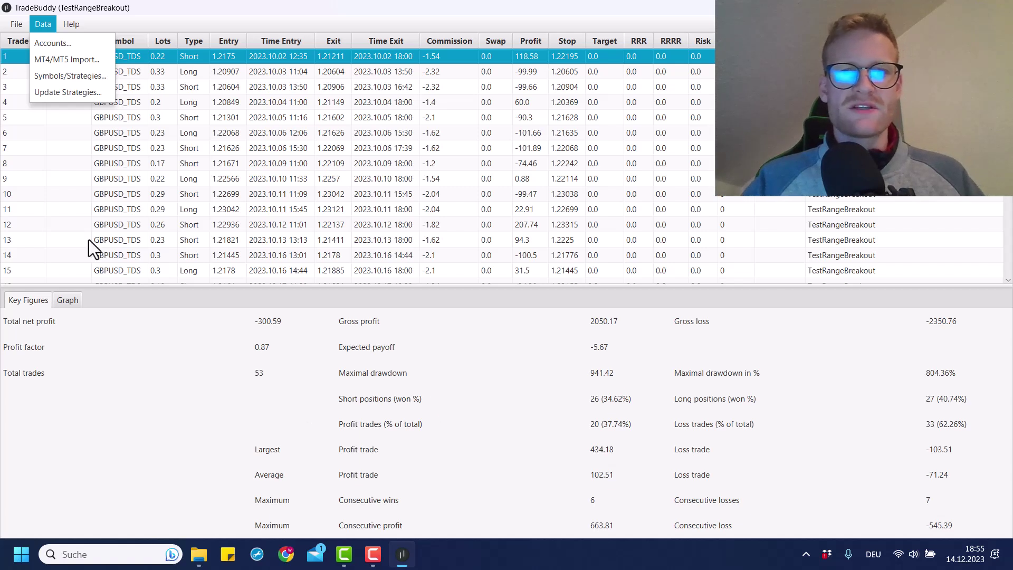
{"action": "left_click", "coordinate": [82, 11]}
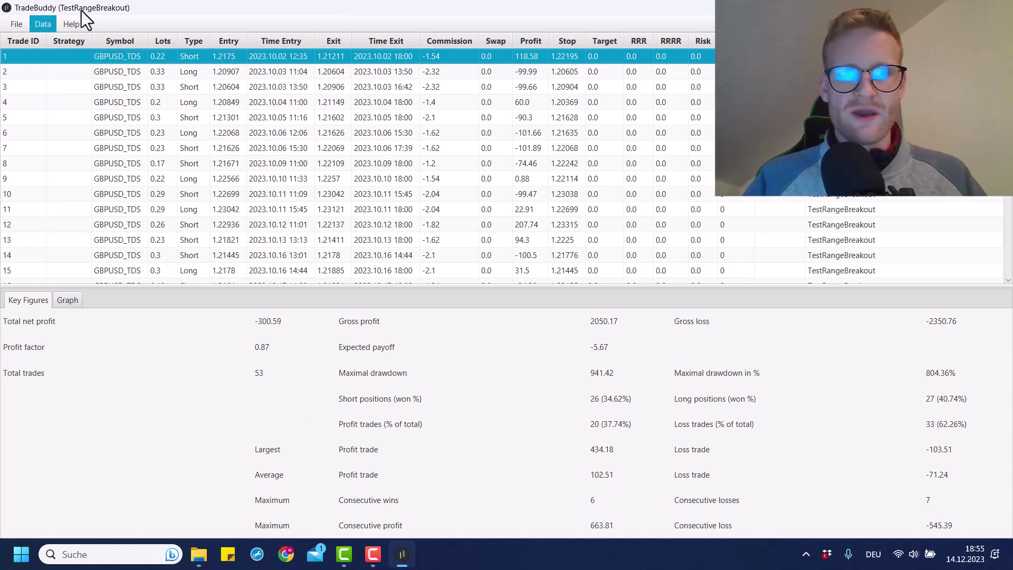
Import the MT4/MT5 trades from UJ Range Breakout Test.txt in the Range Breakout Portfolio Test folder into the same account
{"action": "left_click", "coordinate": [44, 23]}
{"action": "left_click", "coordinate": [38, 24]}
{"action": "left_click", "coordinate": [45, 25]}
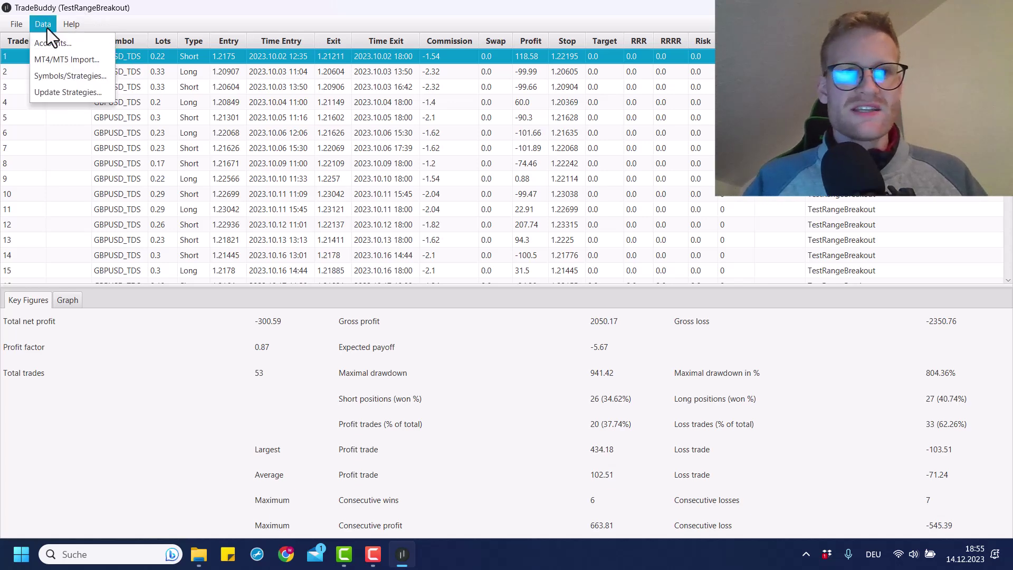
{"action": "left_click", "coordinate": [60, 57]}
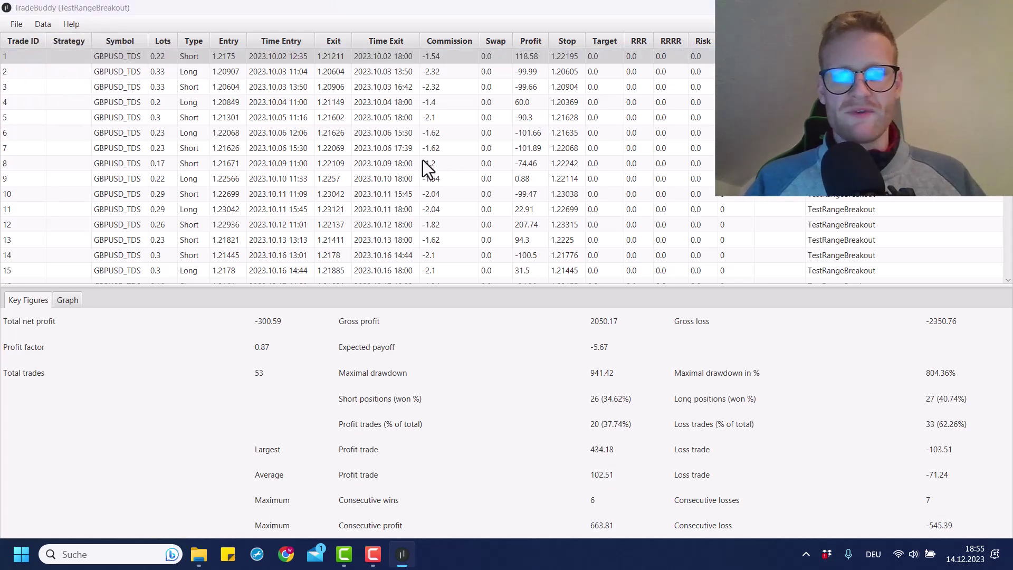
{"action": "left_click", "coordinate": [398, 115]}
{"action": "type", "text": "desktop"}
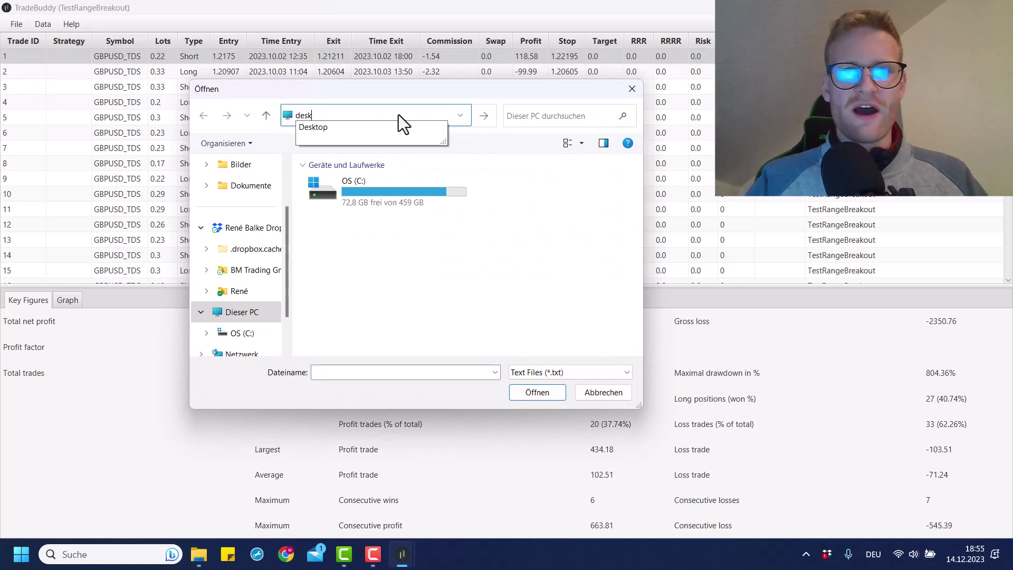
{"action": "key", "text": "Return"}
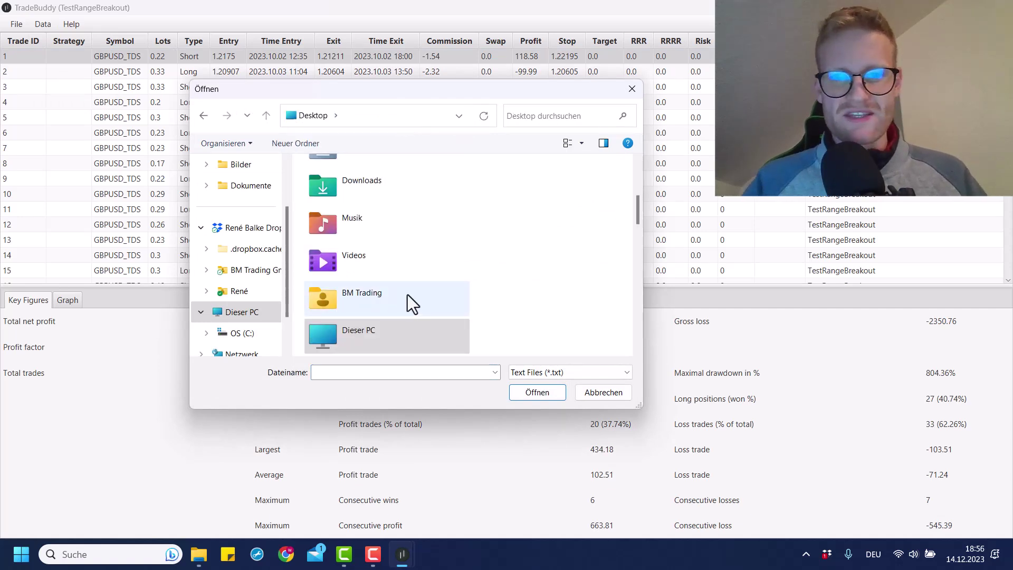
{"action": "scroll", "coordinate": [356, 204], "scroll_direction": "down", "scroll_amount": 10}
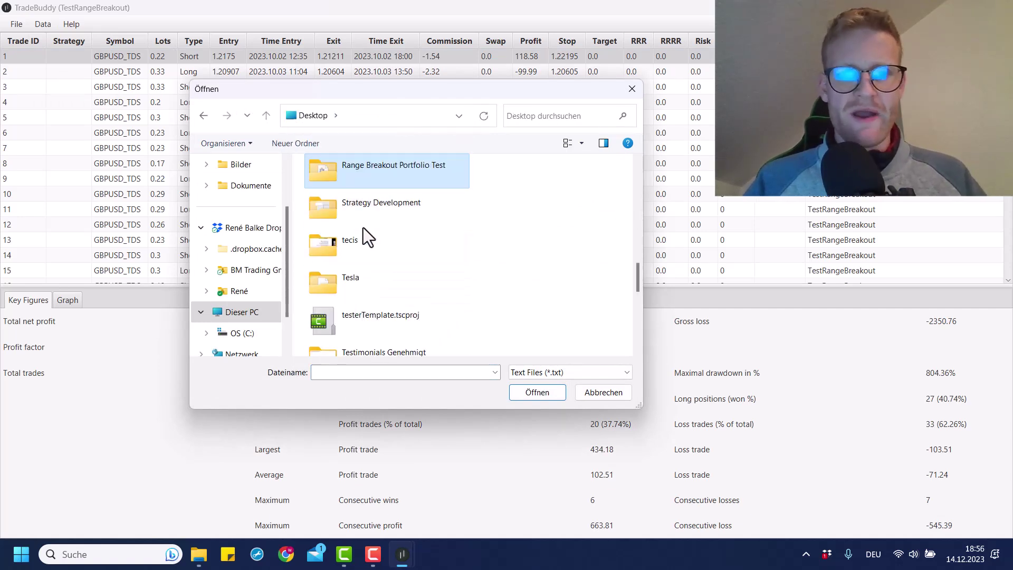
{"action": "double_click", "coordinate": [368, 176]}
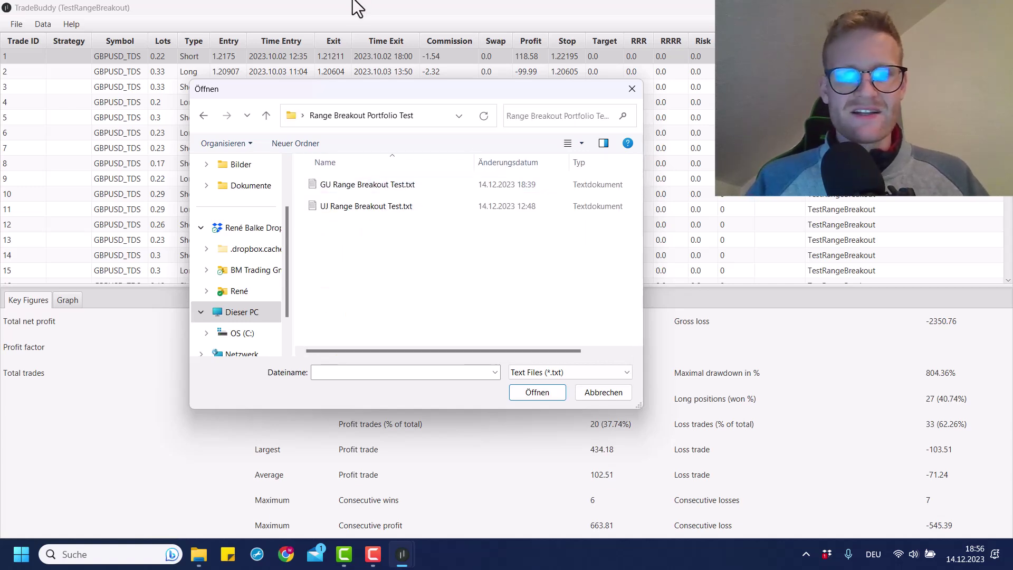
{"action": "double_click", "coordinate": [365, 206]}
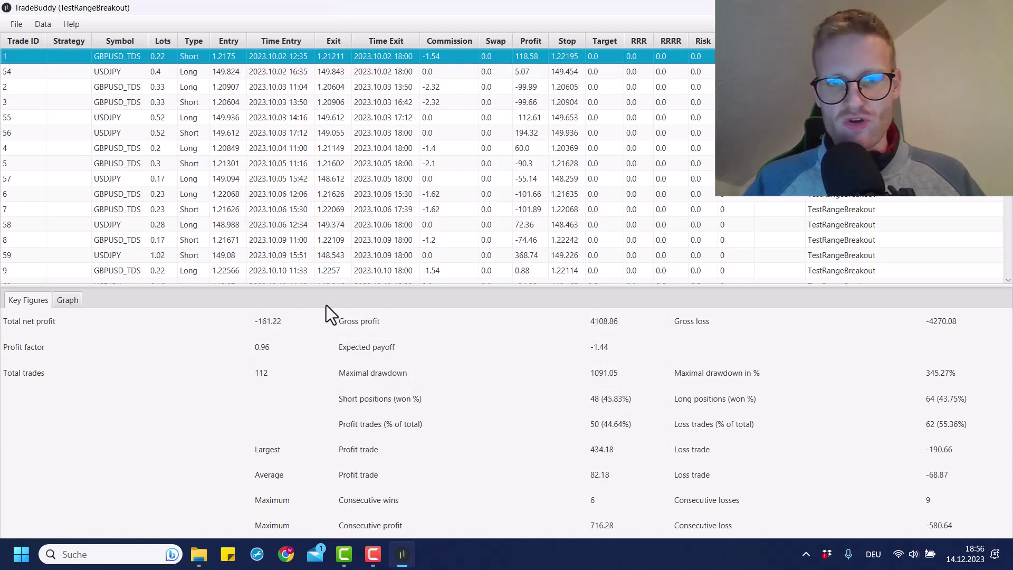
View the profit graph of the combined GBPUSD and USDJPY trades, and return to the key figures
{"action": "left_click", "coordinate": [65, 300]}
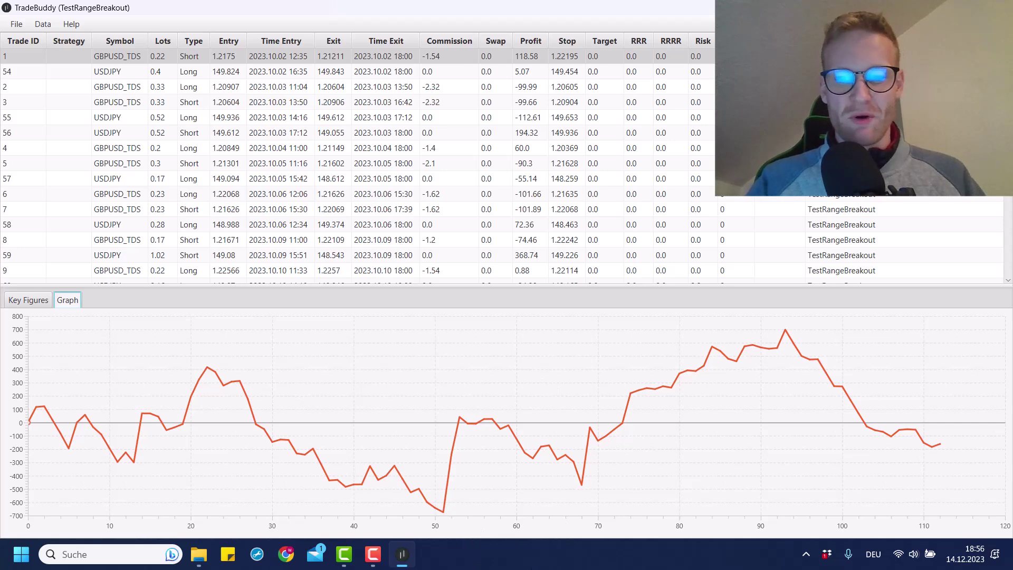
{"action": "left_click", "coordinate": [41, 302]}
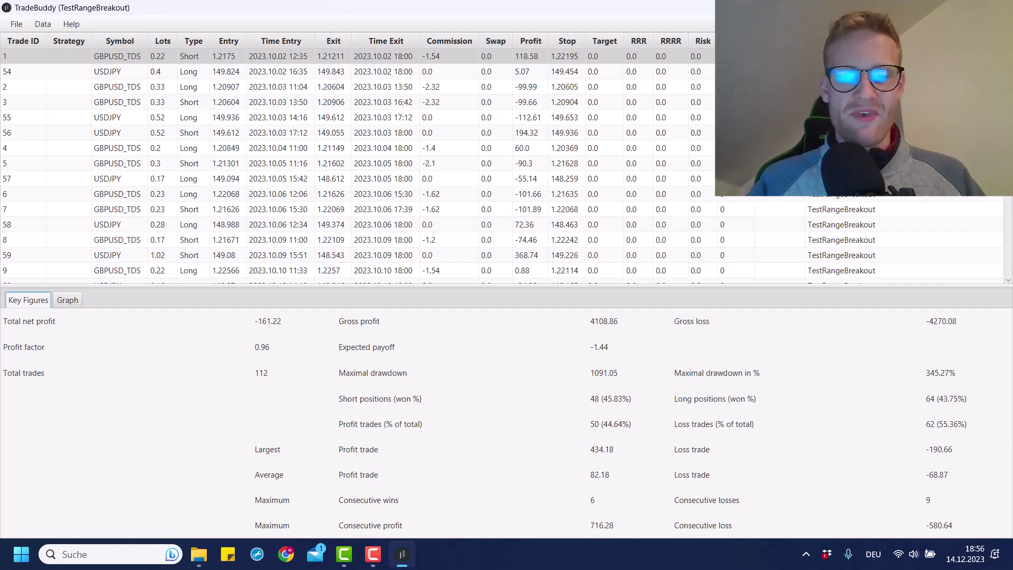
Open the symbol and strategy management and add USDJPY as a symbol
{"action": "left_click", "coordinate": [46, 27]}
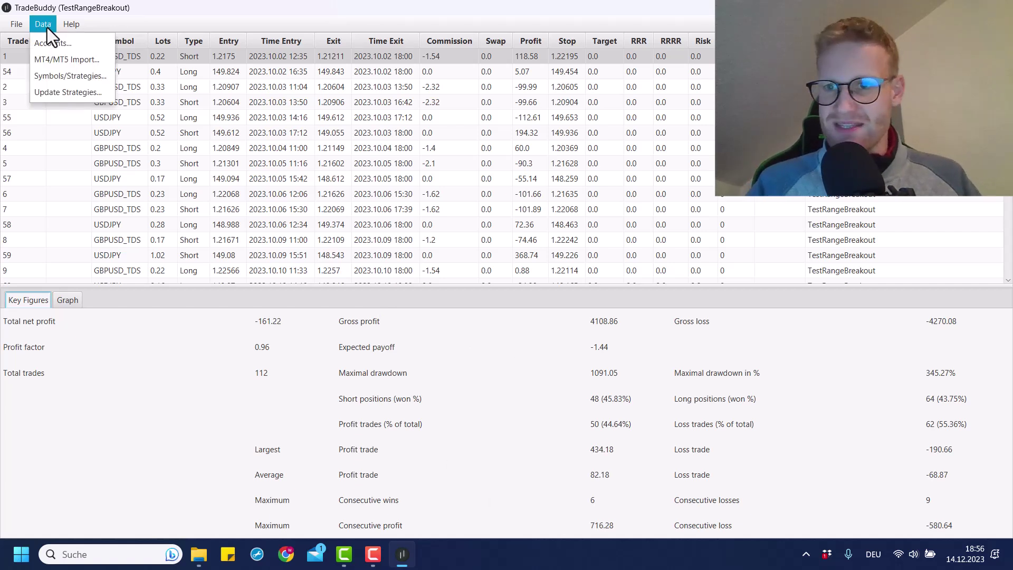
{"action": "left_click", "coordinate": [59, 75]}
{"action": "left_click", "coordinate": [57, 62]}
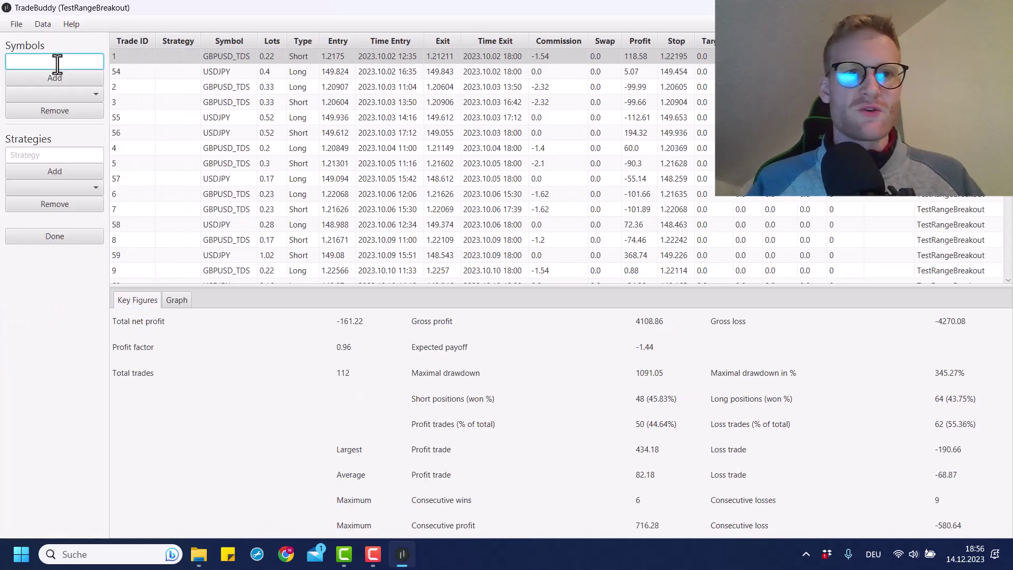
{"action": "type", "text": "UDFJPY"}
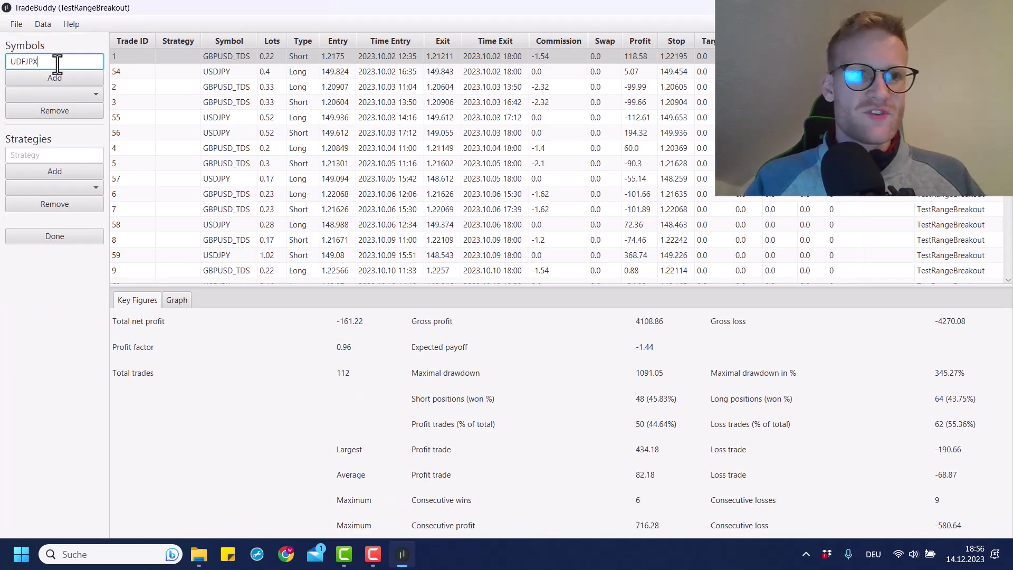
{"action": "key", "text": "BackSpace"}
{"action": "type", "text": "Y"}
{"action": "key", "text": "BackSpace"}
{"action": "key", "text": "BackSpace"}
{"action": "key", "text": "BackSpace"}
{"action": "key", "text": "BackSpace"}
{"action": "key", "text": "BackSpace"}
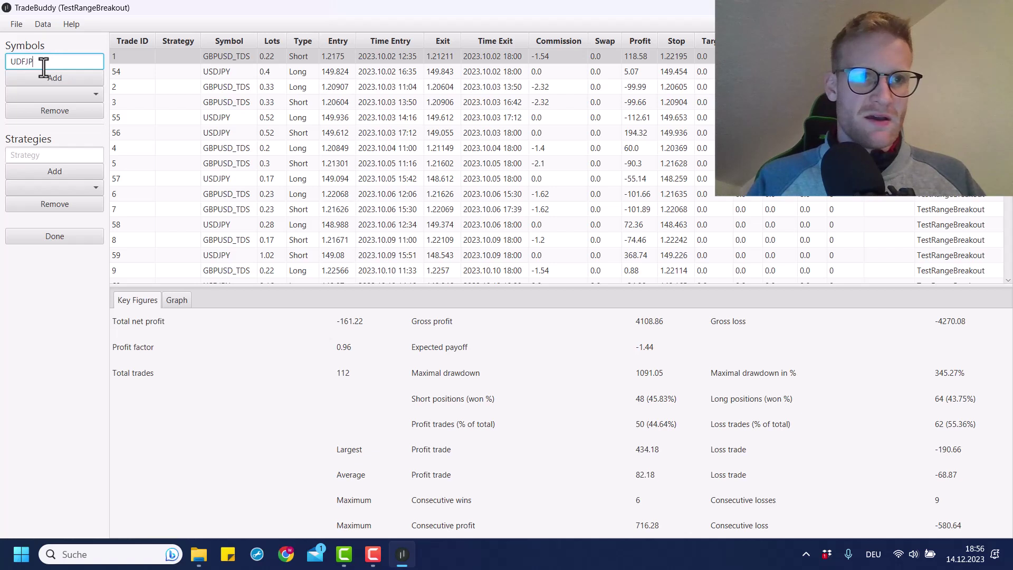
{"action": "type", "text": "SDJPY"}
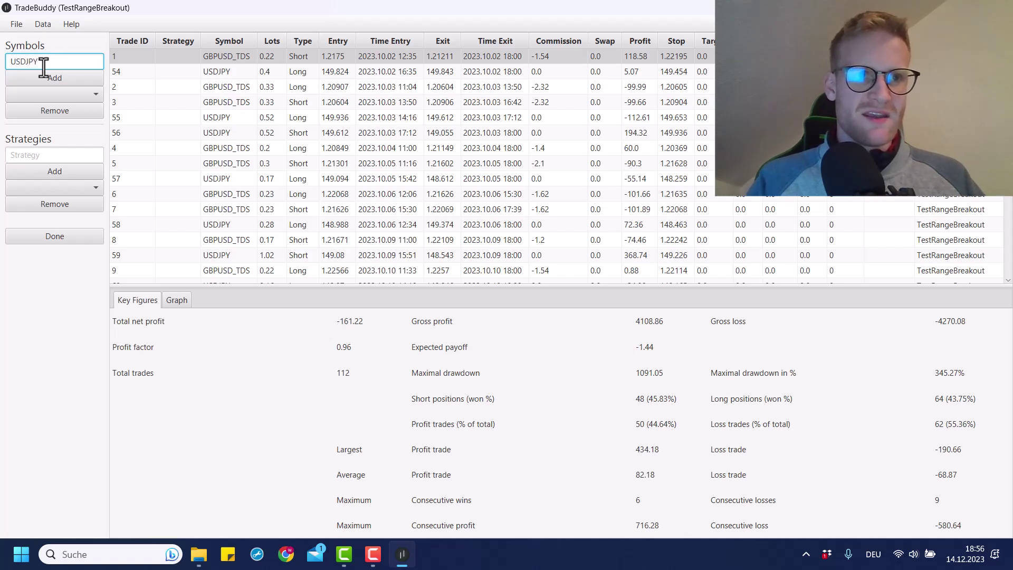
{"action": "left_click", "coordinate": [50, 80]}
Add GBPUSD_TDS as a symbol, check the list of saved symbols and close the symbol management
{"action": "left_click", "coordinate": [38, 61]}
{"action": "type", "text": "G"}
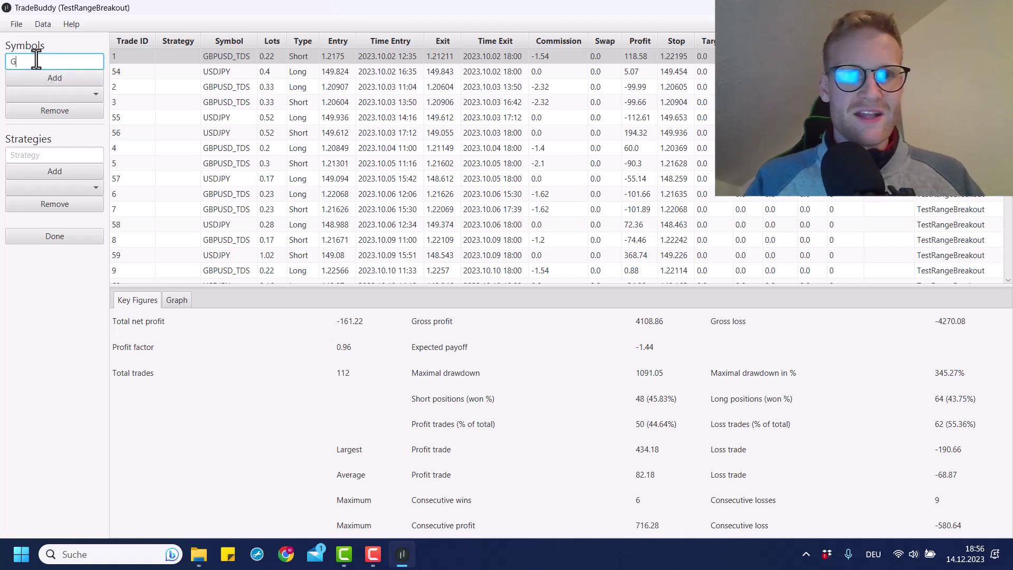
{"action": "type", "text": "BPUSD_TD"}
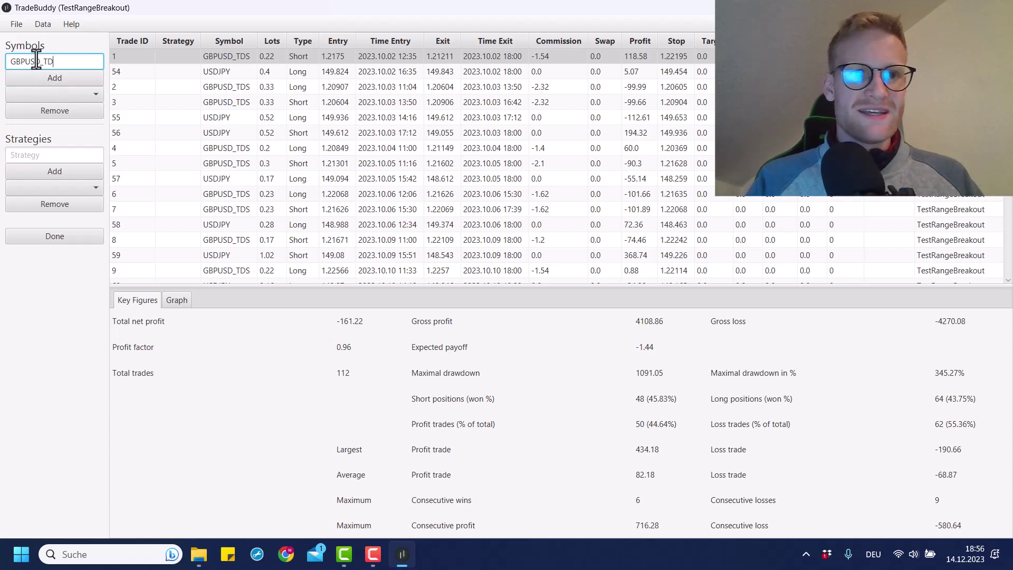
{"action": "type", "text": "S"}
{"action": "left_click", "coordinate": [46, 78]}
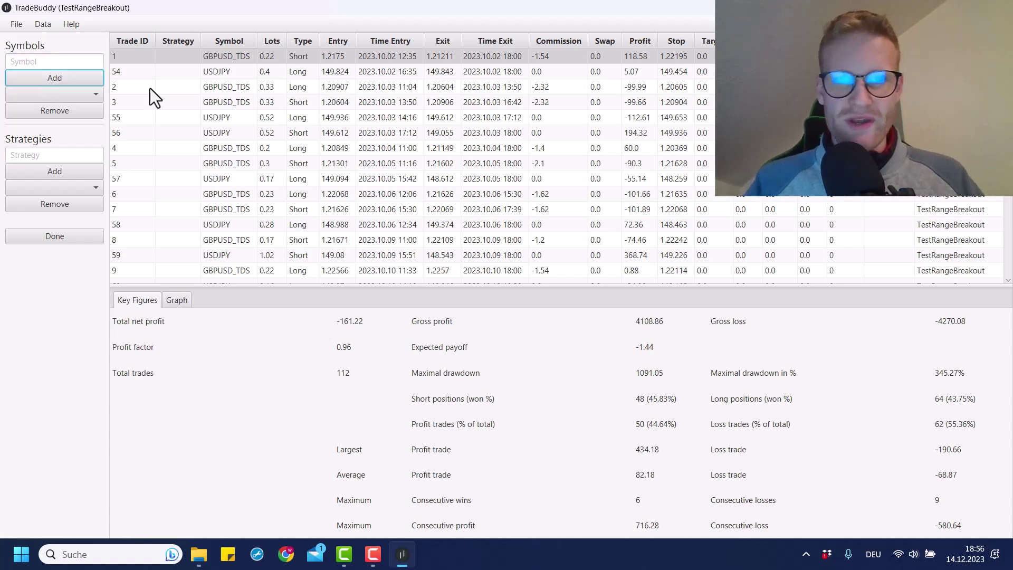
{"action": "left_click", "coordinate": [220, 72]}
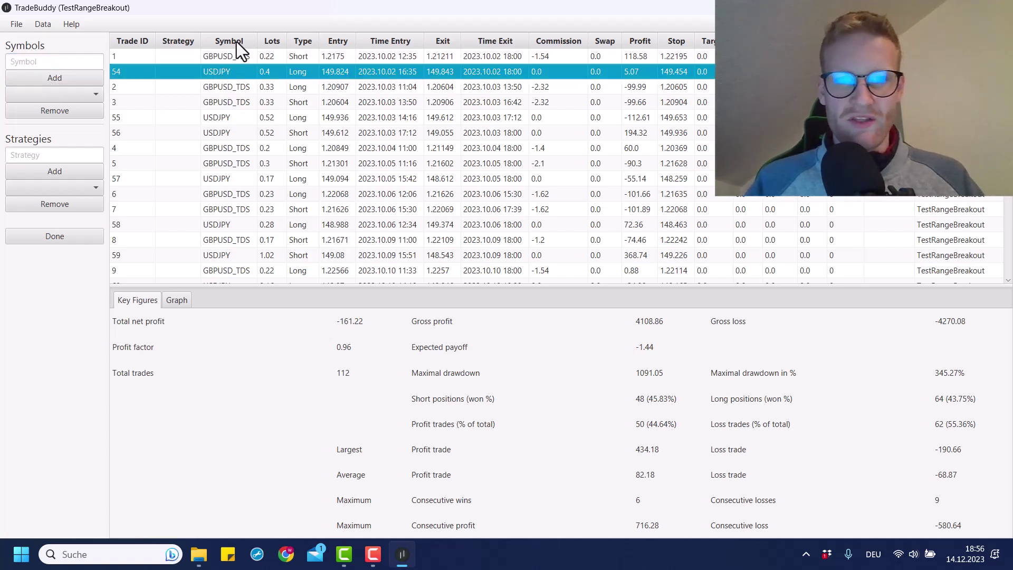
{"action": "left_click", "coordinate": [58, 109]}
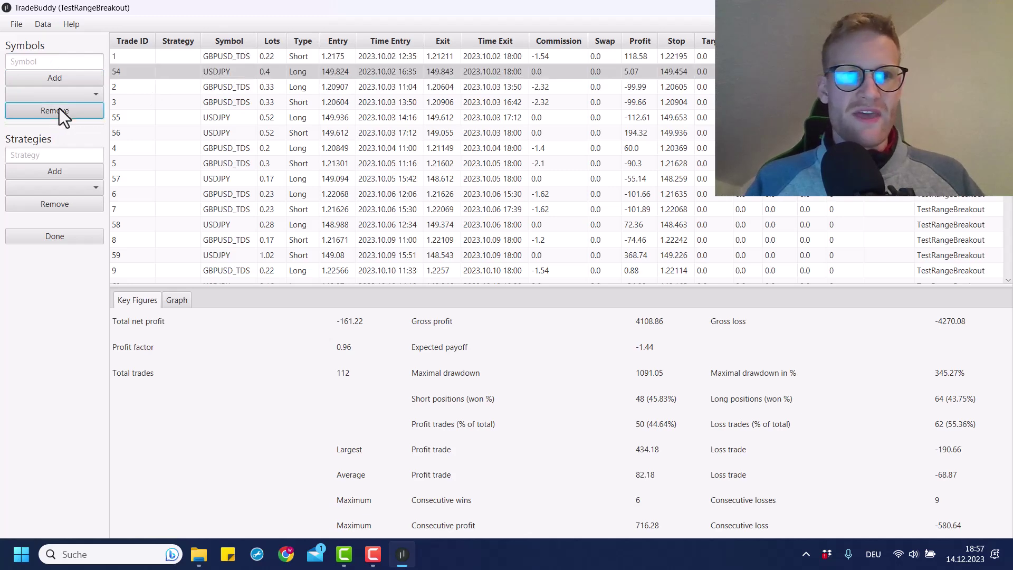
{"action": "left_click", "coordinate": [34, 95]}
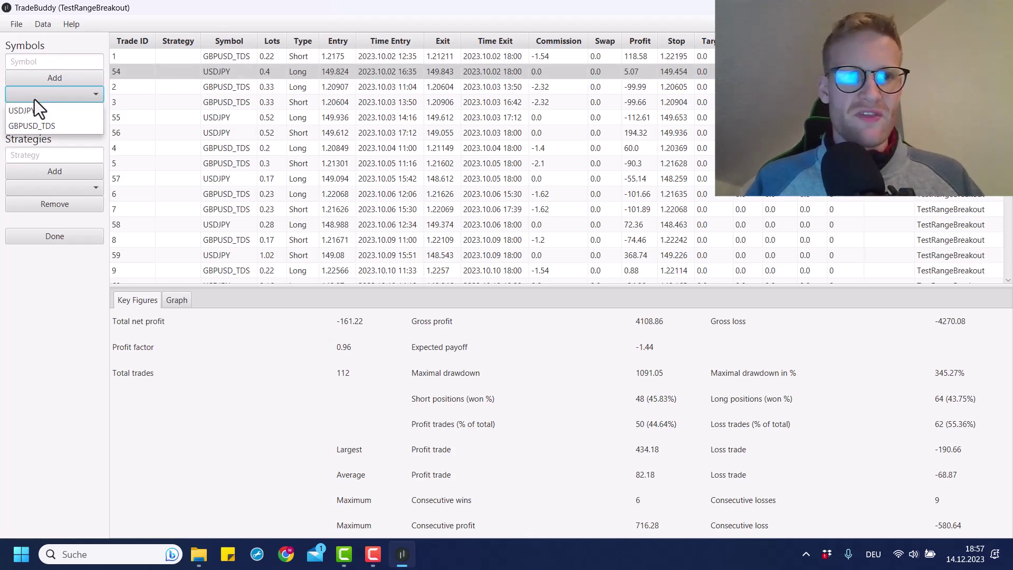
{"action": "left_click", "coordinate": [67, 234]}
{"action": "left_click", "coordinate": [67, 234]}
Open the trade filter and exclude sell trades so that only buy trades are evaluated
{"action": "left_click", "coordinate": [16, 25]}
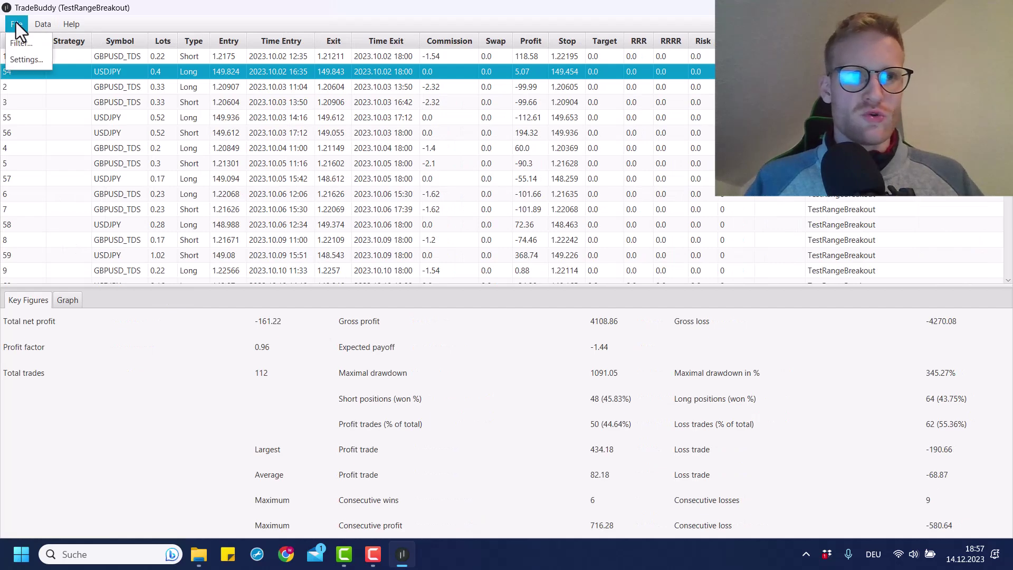
{"action": "left_click", "coordinate": [28, 43]}
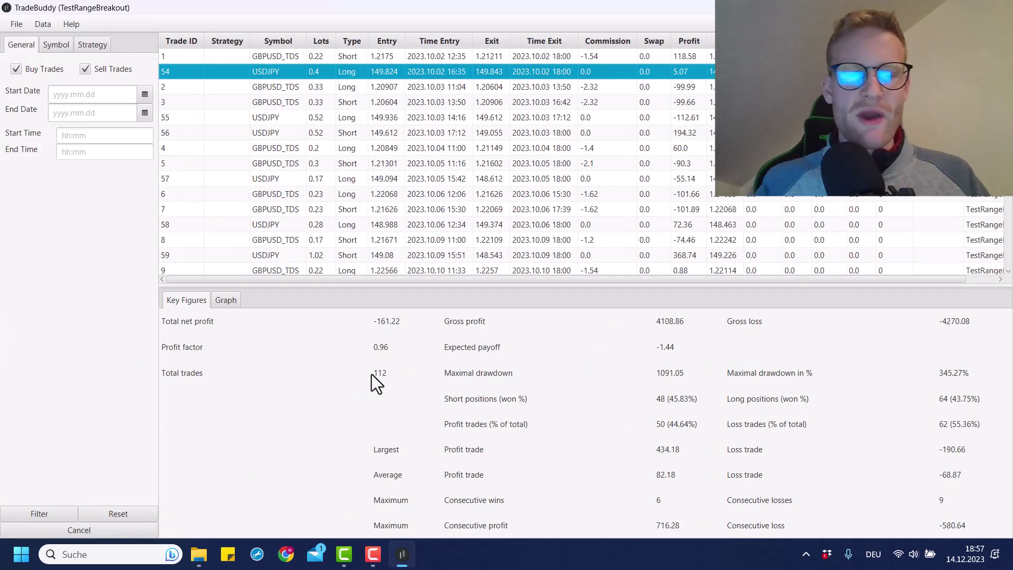
{"action": "left_click", "coordinate": [112, 70]}
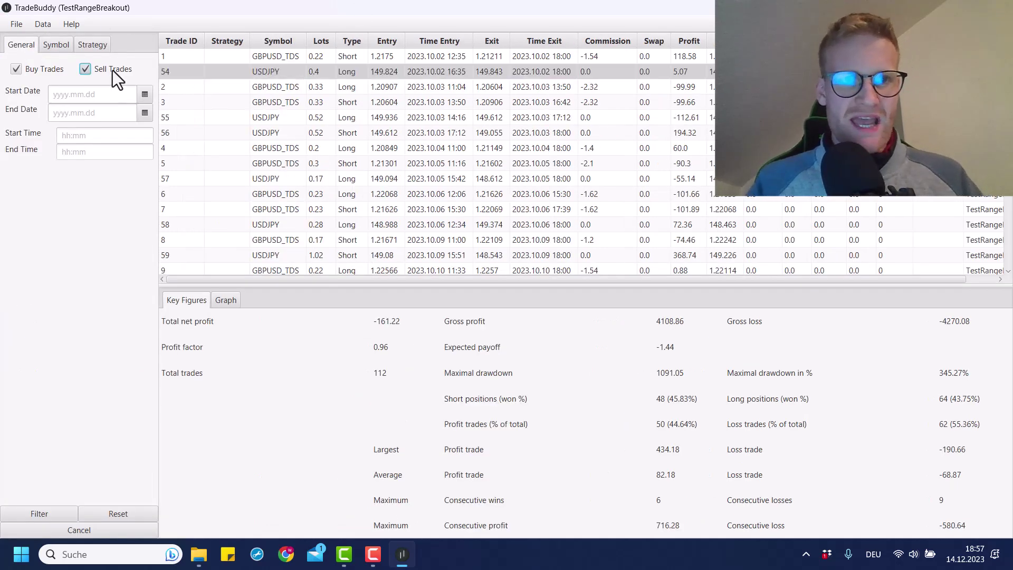
{"action": "left_click", "coordinate": [53, 509]}
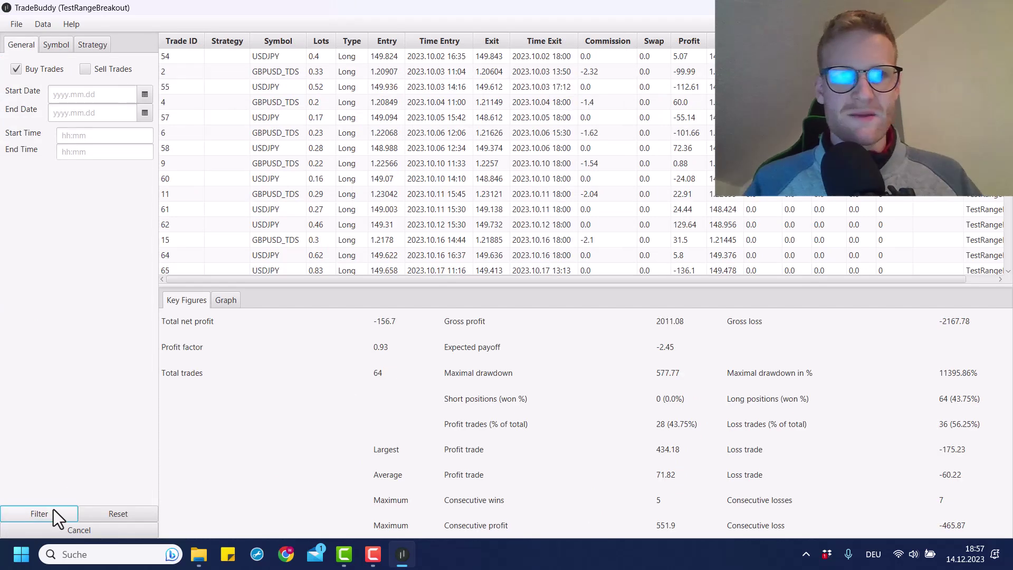
Switch the filter from buy trades to sell trades only and apply it
{"action": "left_click", "coordinate": [44, 74]}
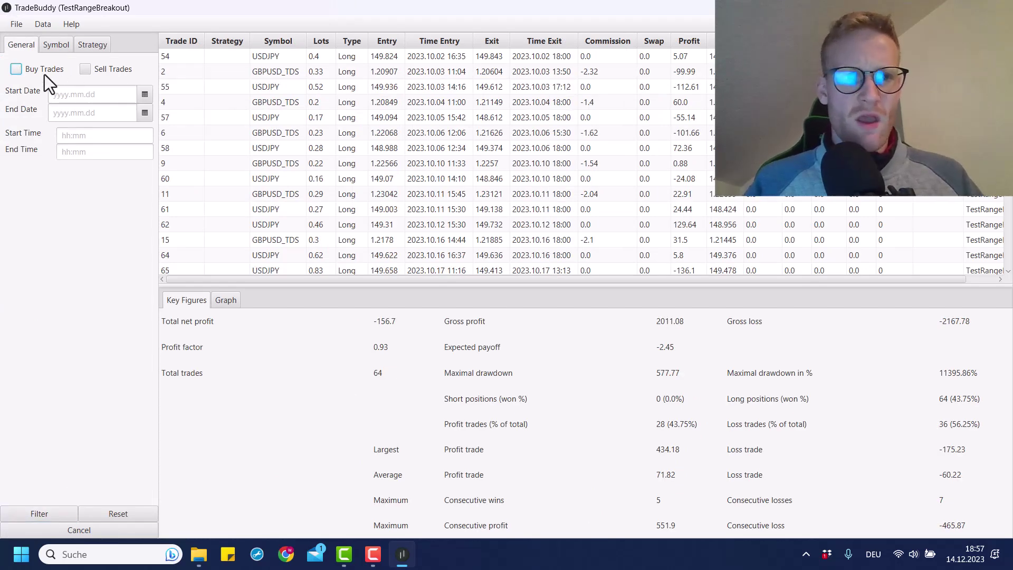
{"action": "left_click", "coordinate": [87, 73]}
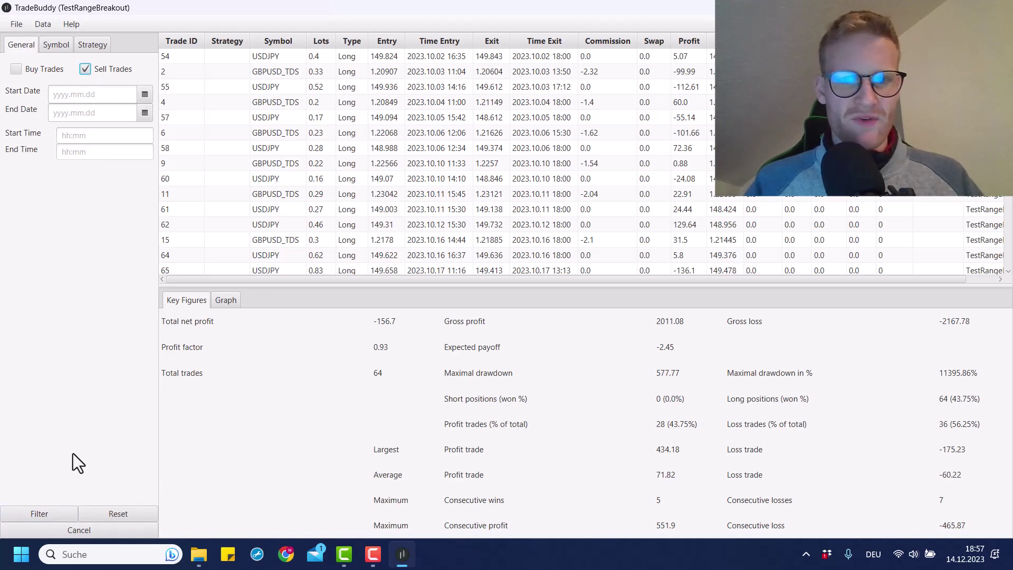
{"action": "left_click", "coordinate": [48, 517]}
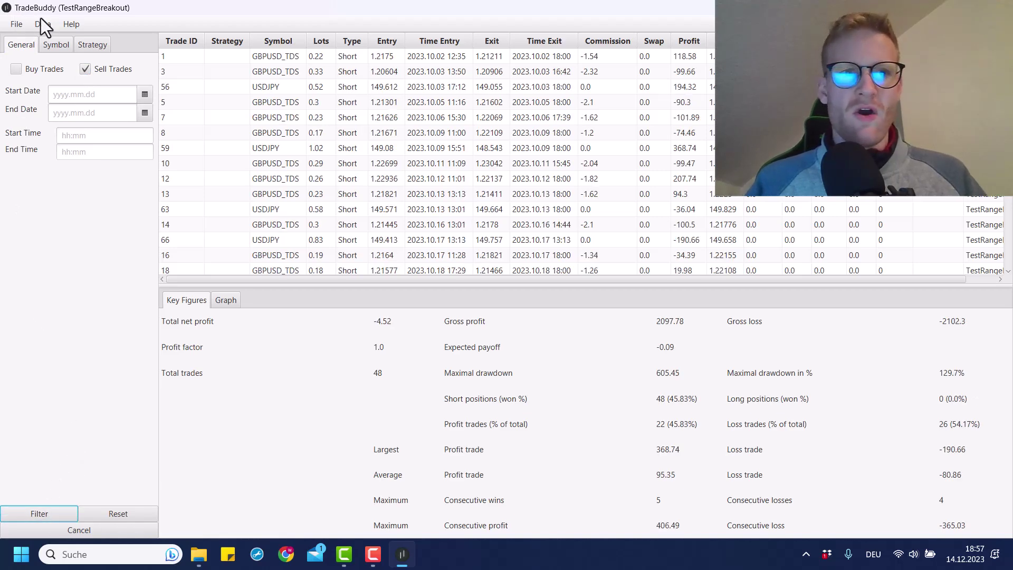
Include buy trades again and filter the trades to the date range 2023.12.01 to 2023.12.31
{"action": "left_click", "coordinate": [56, 70]}
{"action": "left_click", "coordinate": [63, 514]}
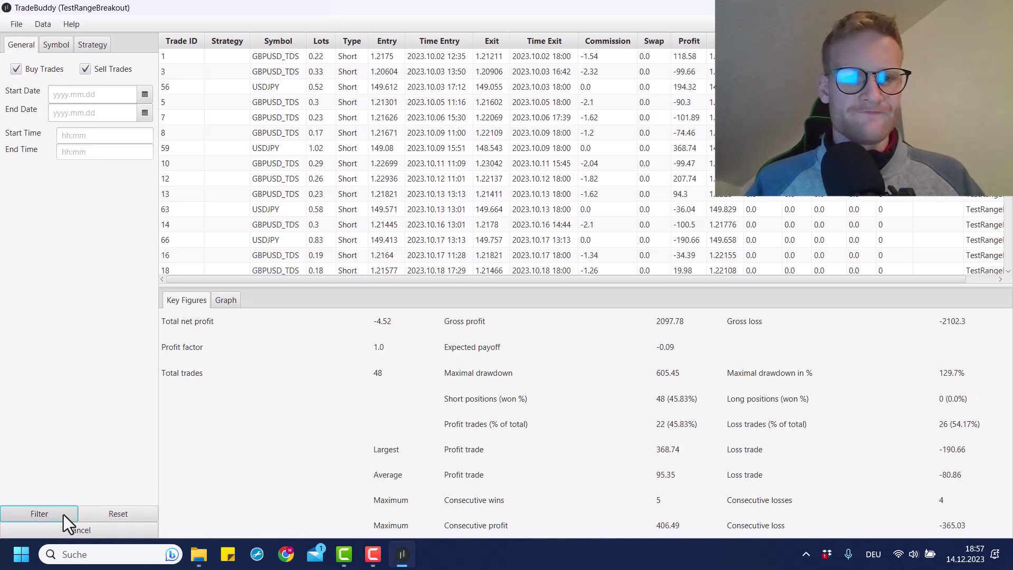
{"action": "left_click", "coordinate": [80, 94]}
{"action": "type", "text": "2023"}
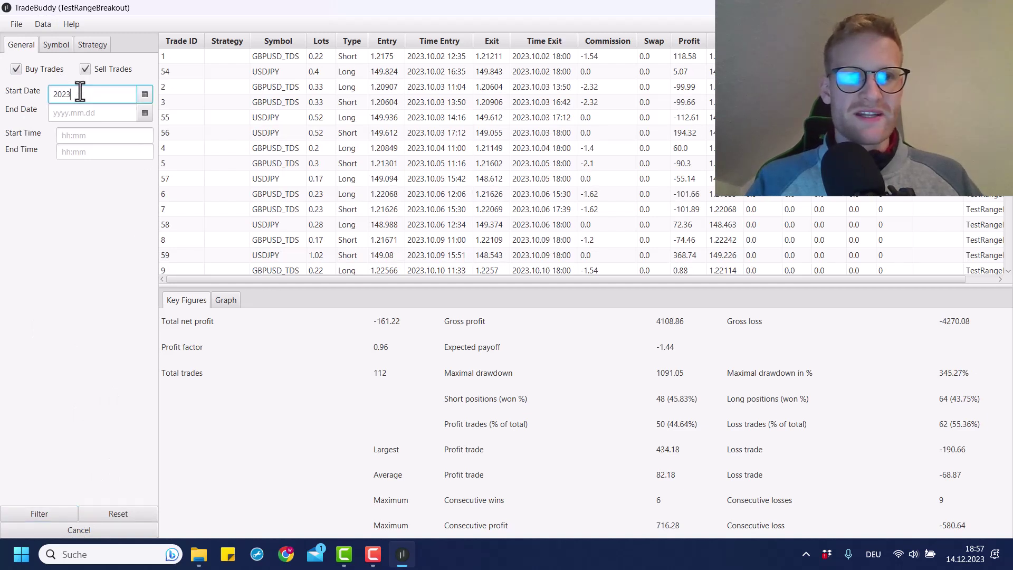
{"action": "type", "text": ".12.01"}
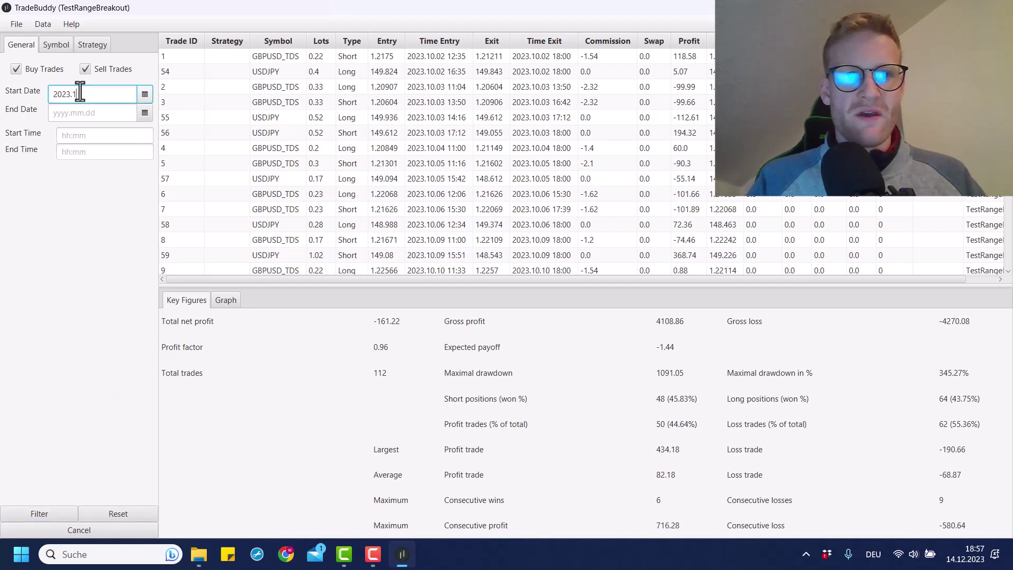
{"action": "left_click", "coordinate": [86, 116]}
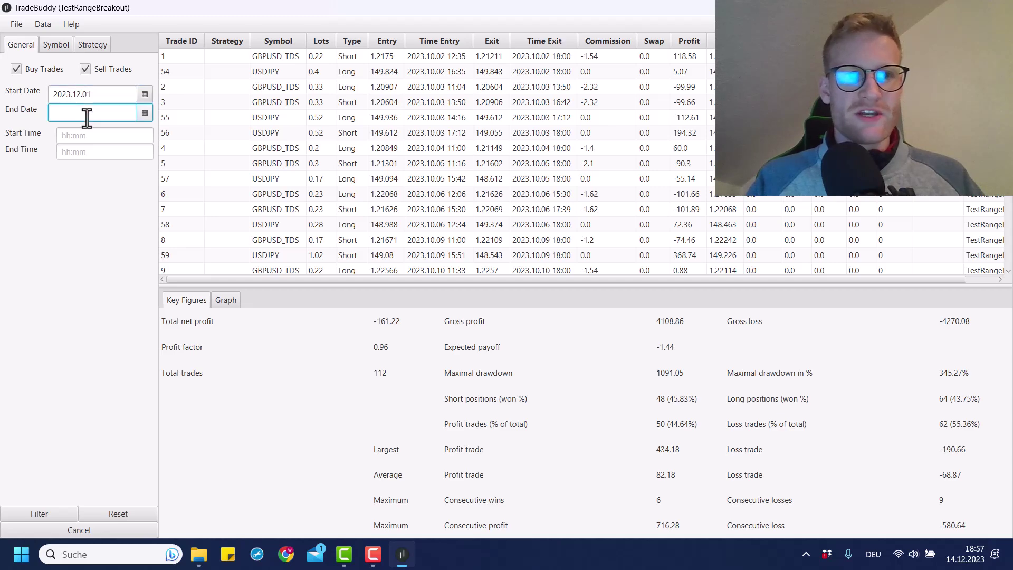
{"action": "type", "text": "2023.12.31"}
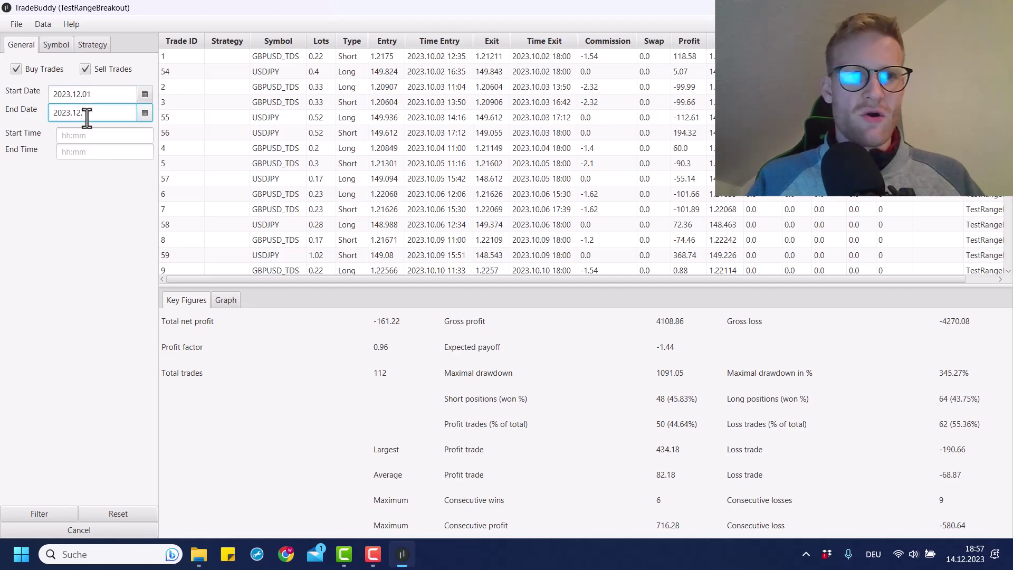
{"action": "left_click", "coordinate": [46, 511]}
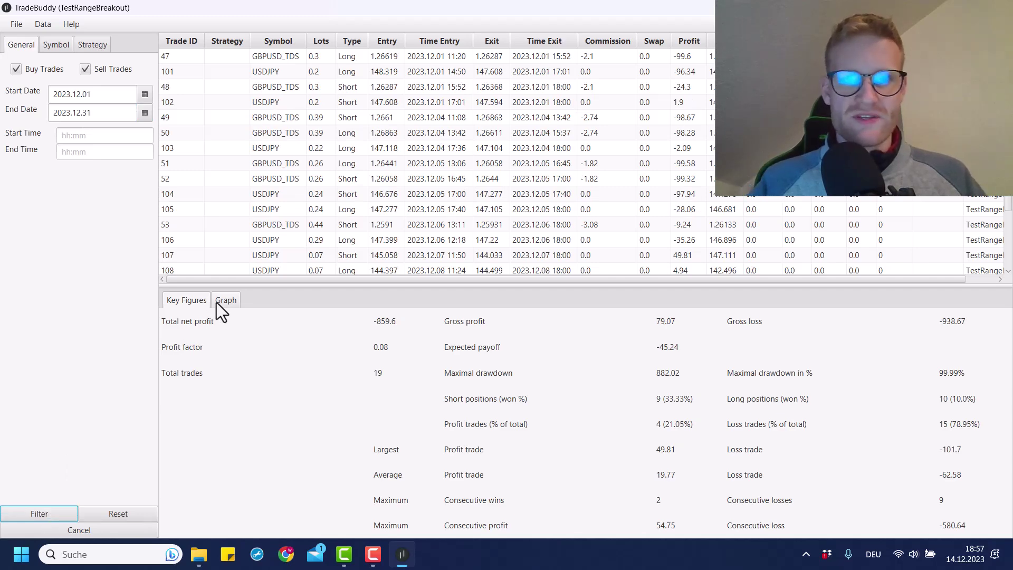
Look through the December trades and their profit graph, and return to the key figures
{"action": "scroll", "coordinate": [583, 125], "scroll_direction": "down", "scroll_amount": 2}
{"action": "scroll", "coordinate": [583, 124], "scroll_direction": "up", "scroll_amount": 2}
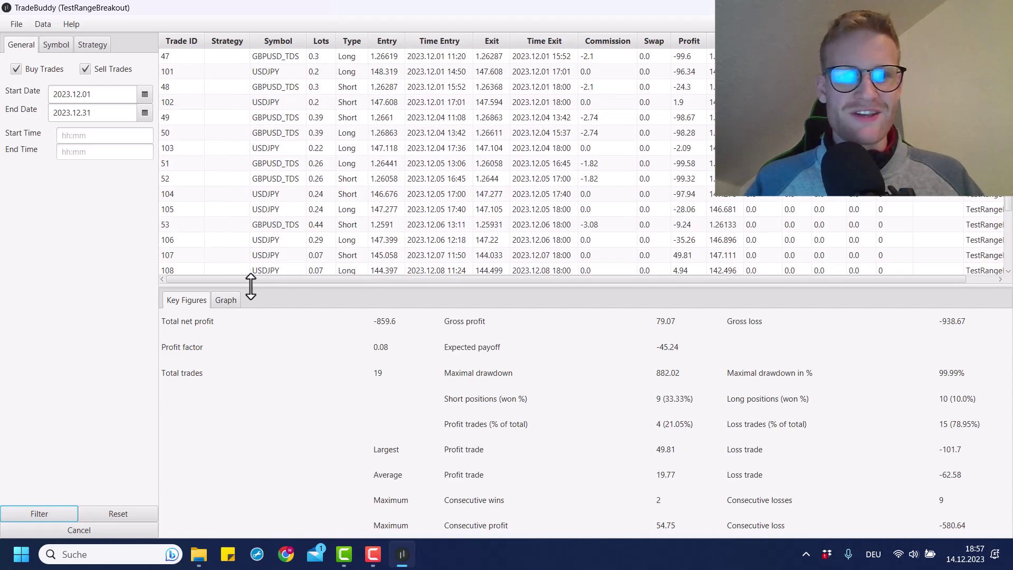
{"action": "left_click", "coordinate": [227, 301]}
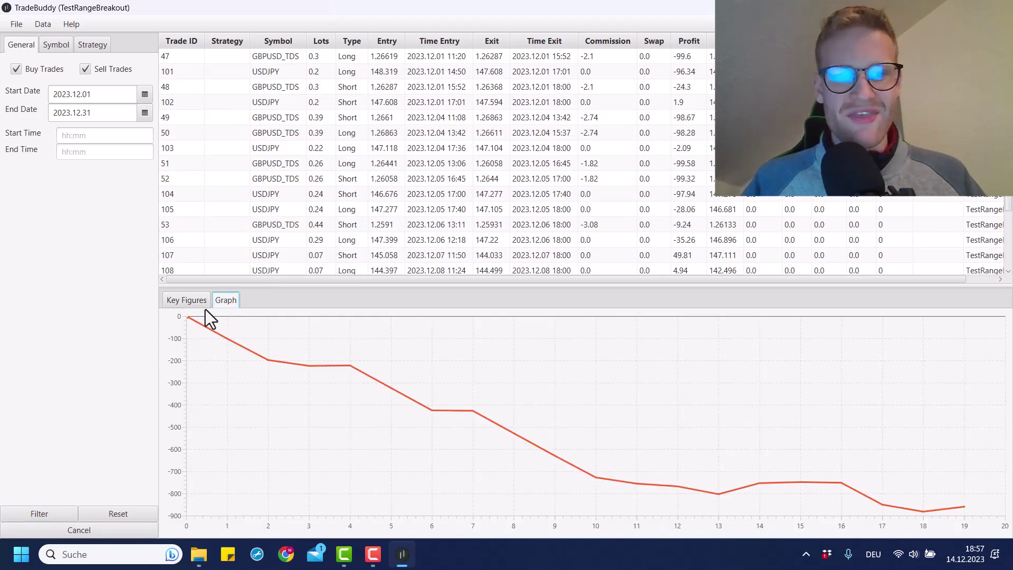
{"action": "left_click", "coordinate": [184, 301]}
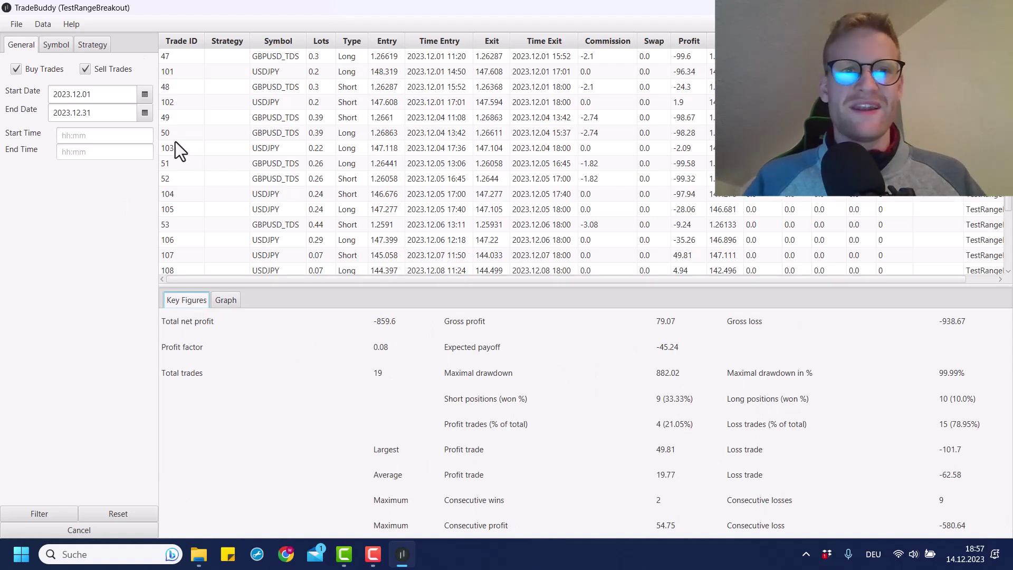
Clear the start date and end date of the trade filter
{"action": "left_click", "coordinate": [100, 92]}
{"action": "key", "text": "ctrl+a"}
{"action": "key", "text": "BackSpace"}
{"action": "left_click", "coordinate": [99, 111]}
{"action": "key", "text": "ctrl+a"}
{"action": "key", "text": "BackSpace"}
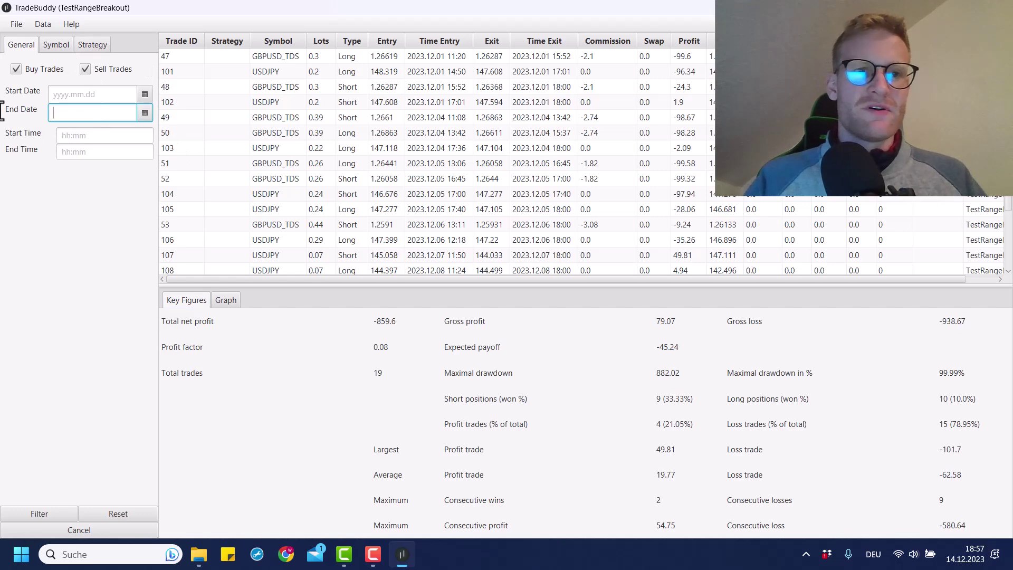
Filter the trades to the USDJPY symbol only and view their profit graph and key figures
{"action": "left_click", "coordinate": [50, 47]}
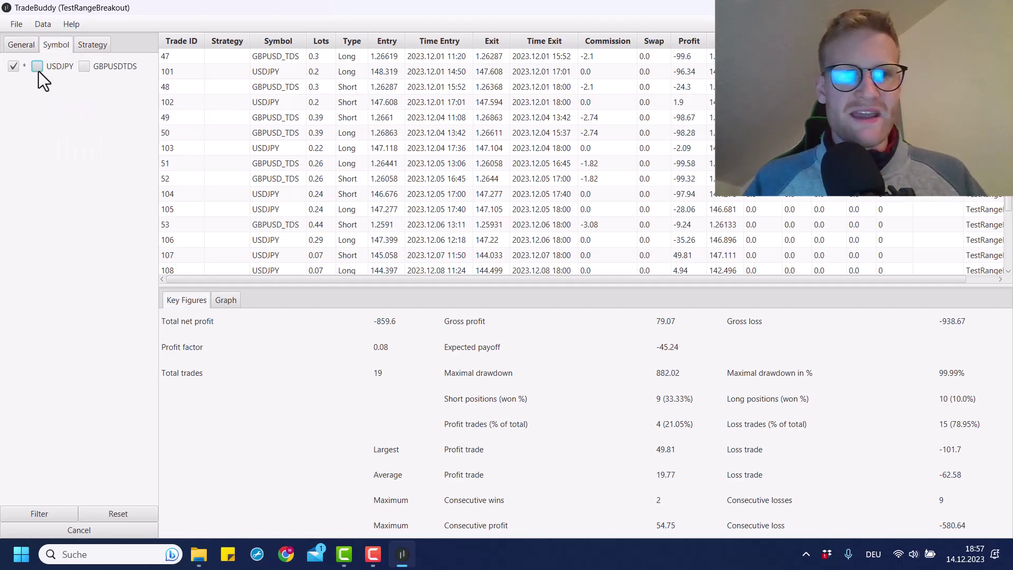
{"action": "left_click", "coordinate": [55, 511]}
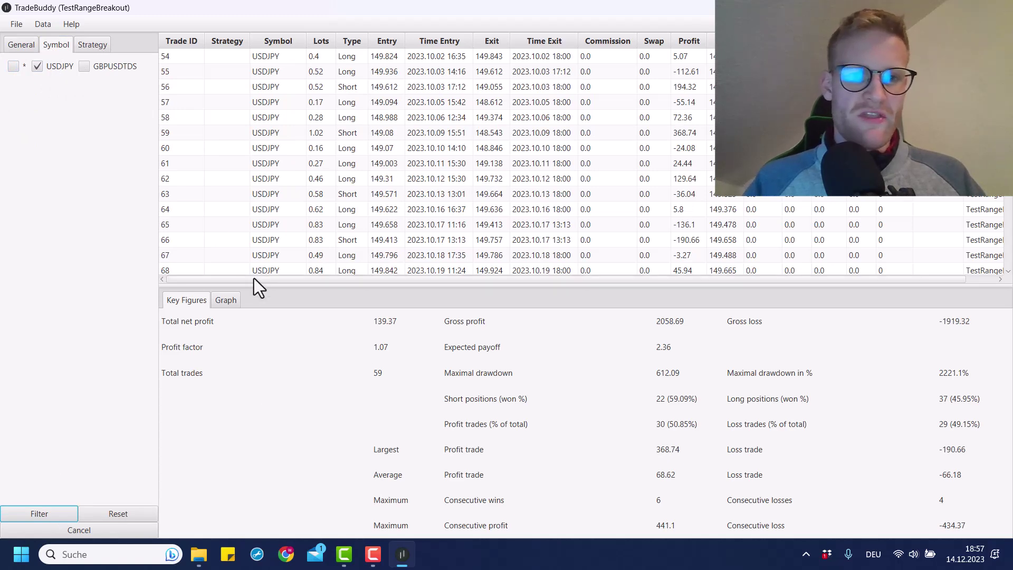
{"action": "left_click", "coordinate": [228, 302]}
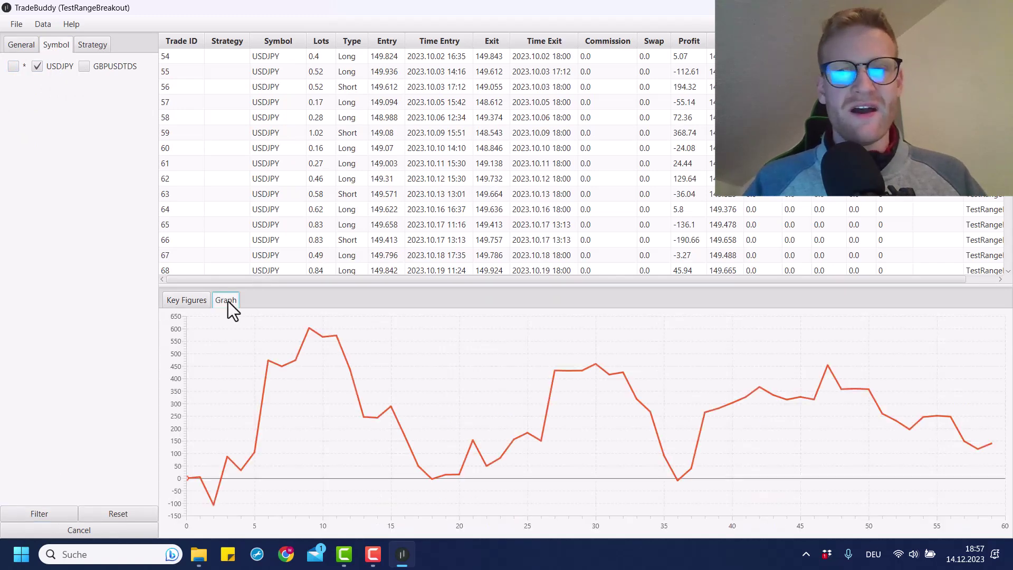
{"action": "left_click", "coordinate": [189, 303]}
Replace USDJPY with GBPUSD_TDS in the symbol filter and apply it
{"action": "left_click", "coordinate": [62, 68]}
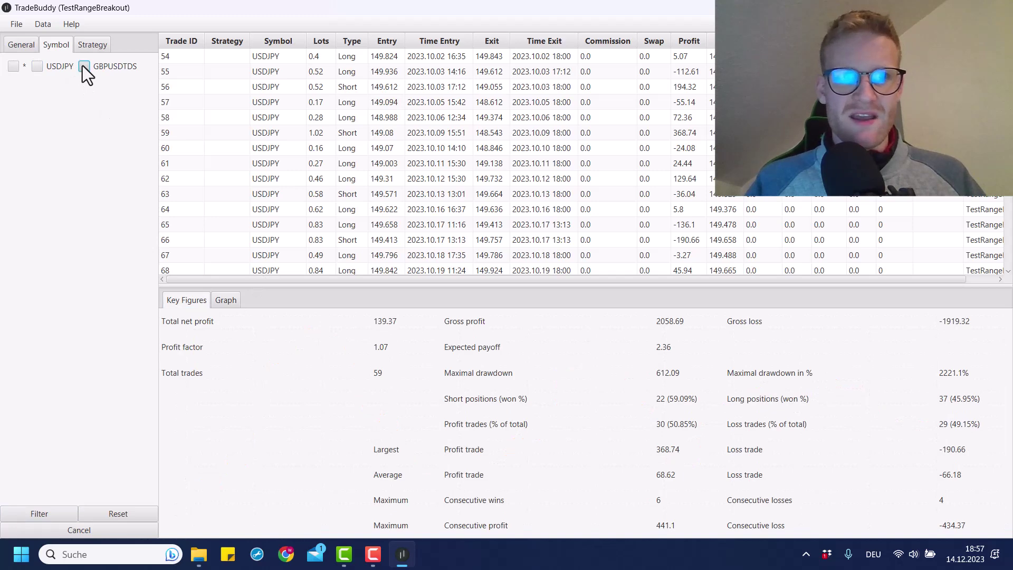
{"action": "left_click", "coordinate": [84, 66]}
{"action": "left_click", "coordinate": [44, 519]}
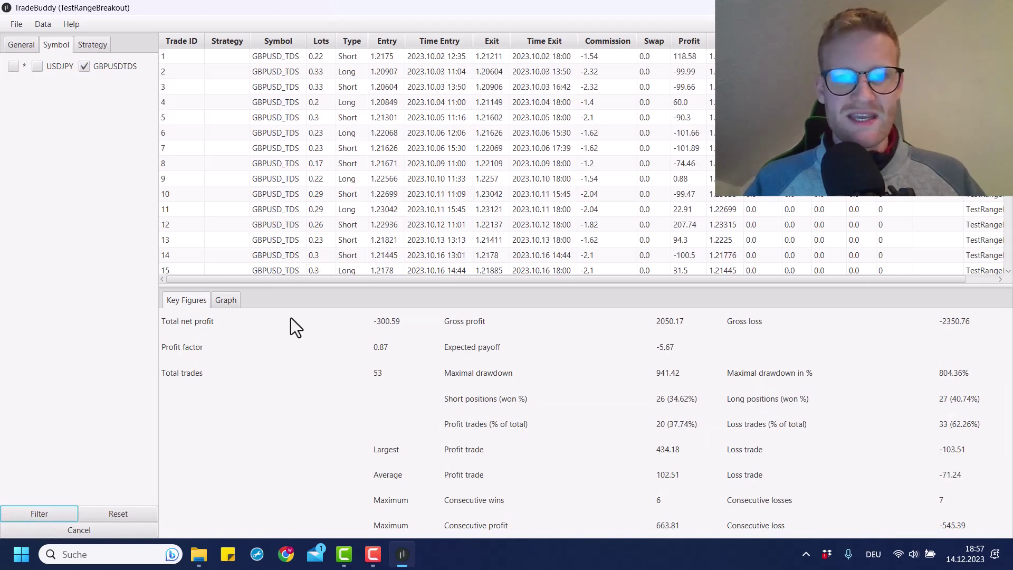
View the profit graph of the GBPUSD_TDS trades and return to their key figures
{"action": "left_click", "coordinate": [218, 297]}
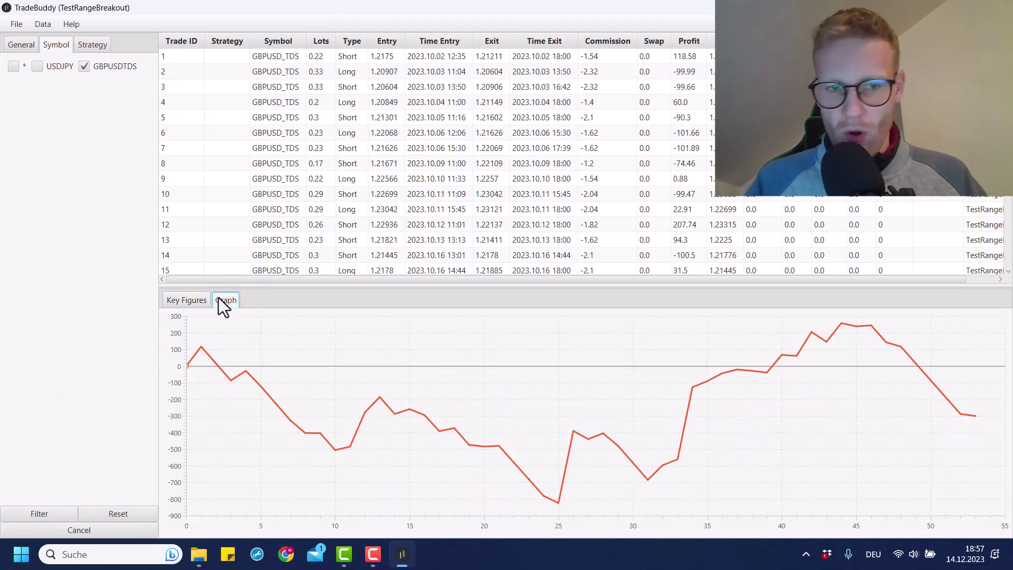
{"action": "left_click", "coordinate": [194, 300]}
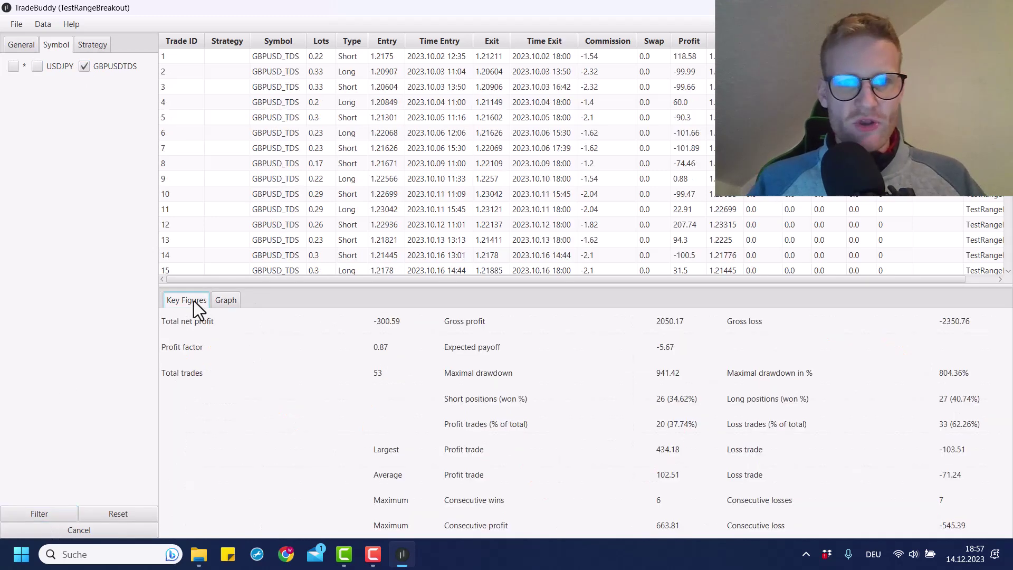
Inspect the comment and magic-number fields of the strategy filter, and close the filter without applying anything
{"action": "left_click", "coordinate": [17, 63]}
{"action": "left_click", "coordinate": [92, 45]}
{"action": "left_click", "coordinate": [62, 108]}
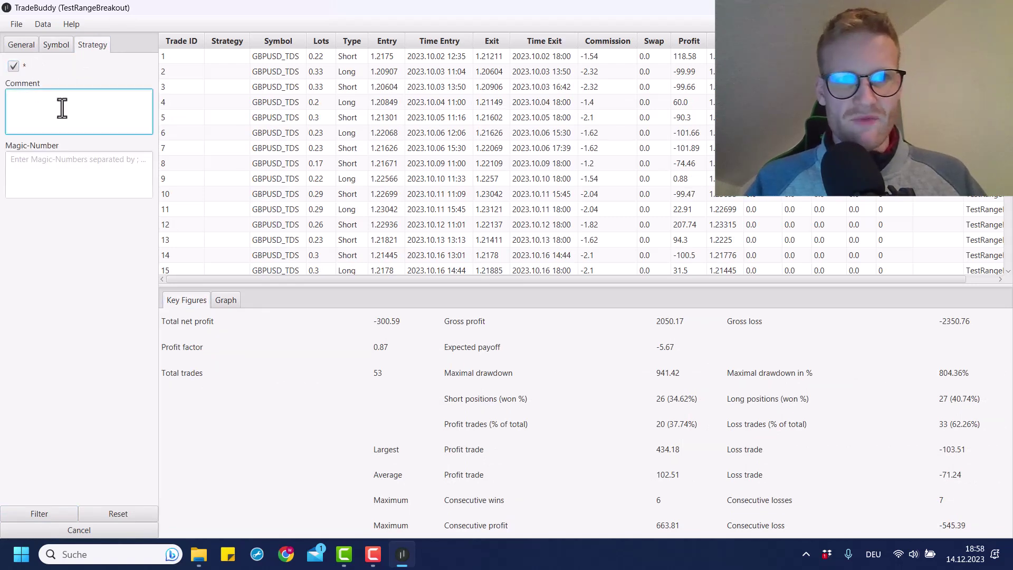
{"action": "left_click", "coordinate": [67, 156]}
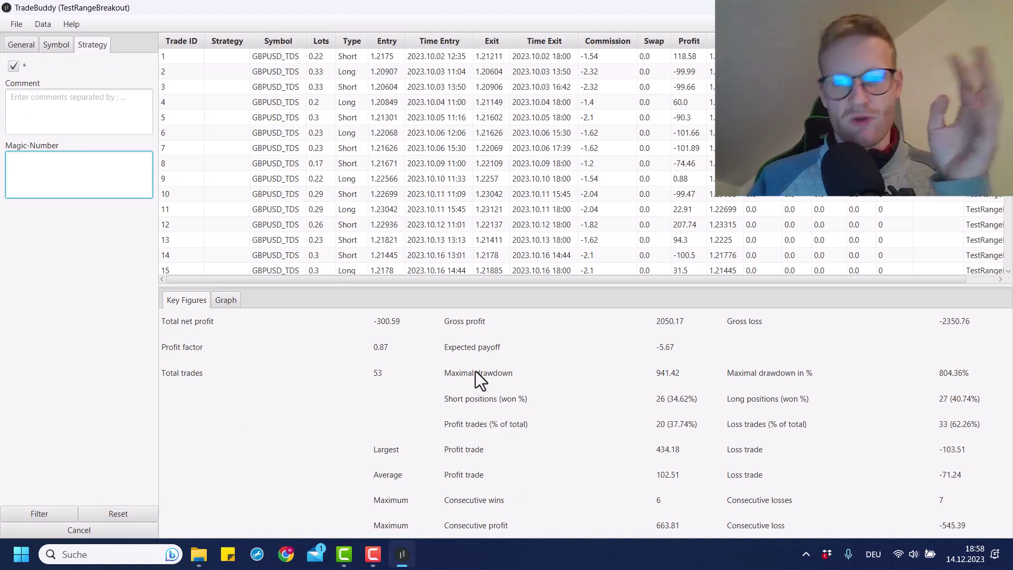
{"action": "left_click", "coordinate": [122, 530]}
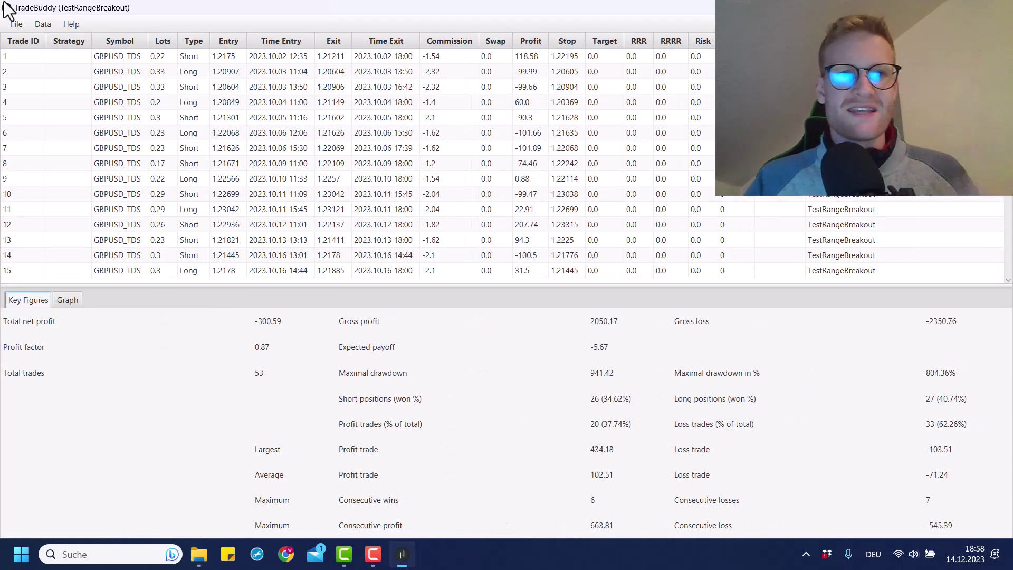
Reset all trade filters, close the filter settings and show the profit graph of the whole portfolio
{"action": "left_click", "coordinate": [22, 26]}
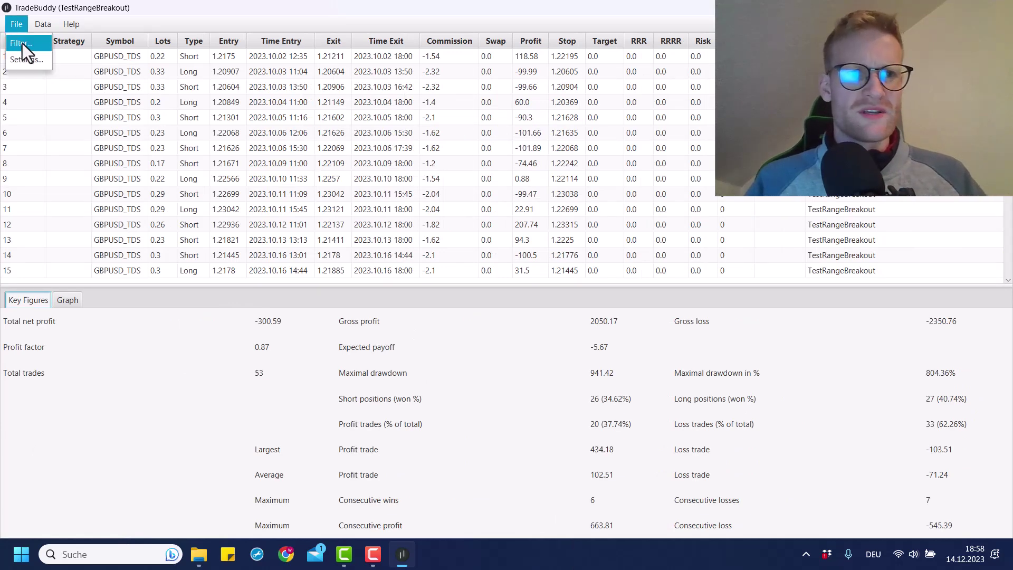
{"action": "left_click", "coordinate": [23, 43]}
{"action": "left_click", "coordinate": [106, 516]}
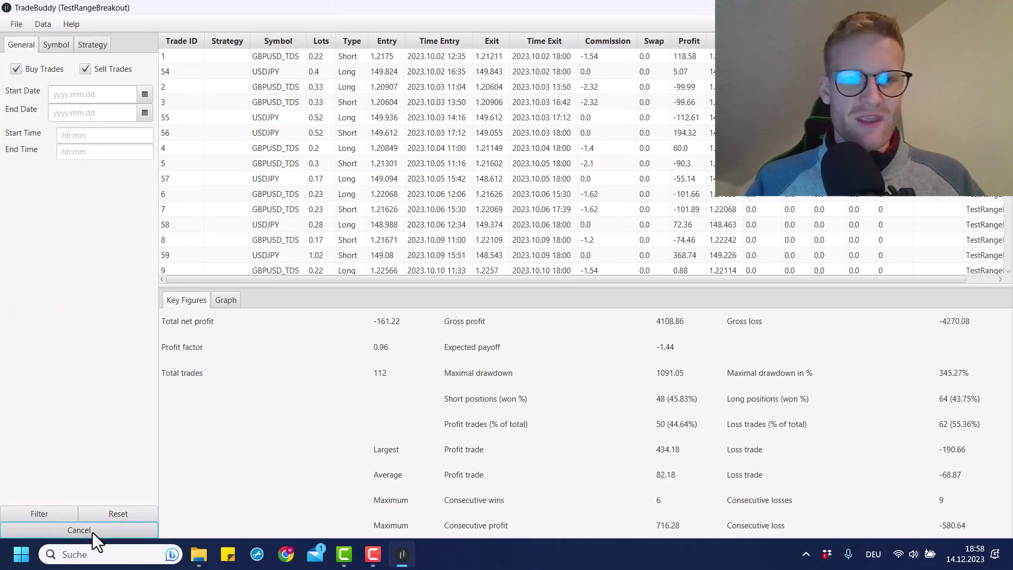
{"action": "left_click", "coordinate": [93, 532]}
{"action": "left_click", "coordinate": [79, 300]}
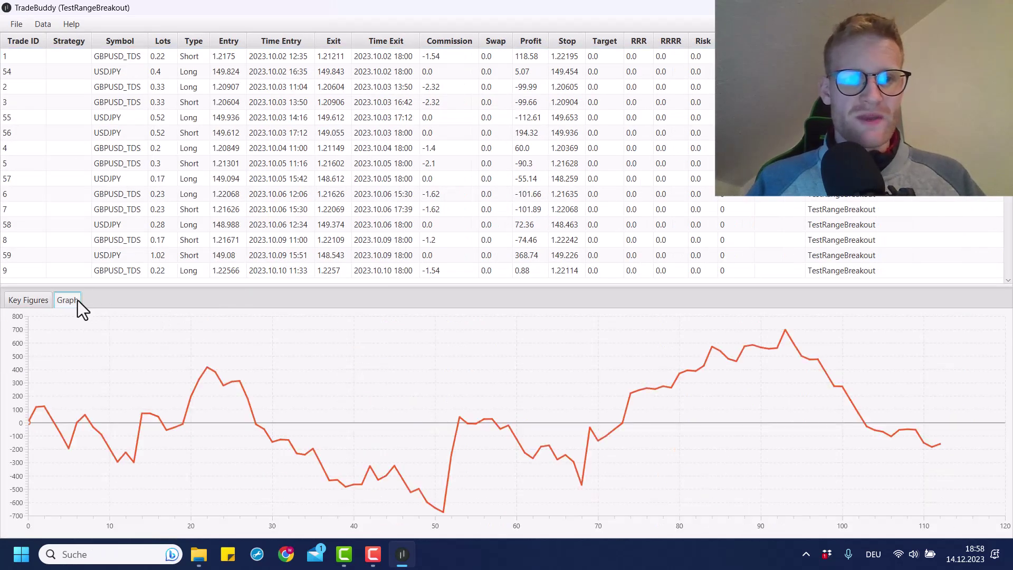
View the program's version and contact information and close it again
{"action": "left_click", "coordinate": [71, 24]}
{"action": "left_click", "coordinate": [75, 43]}
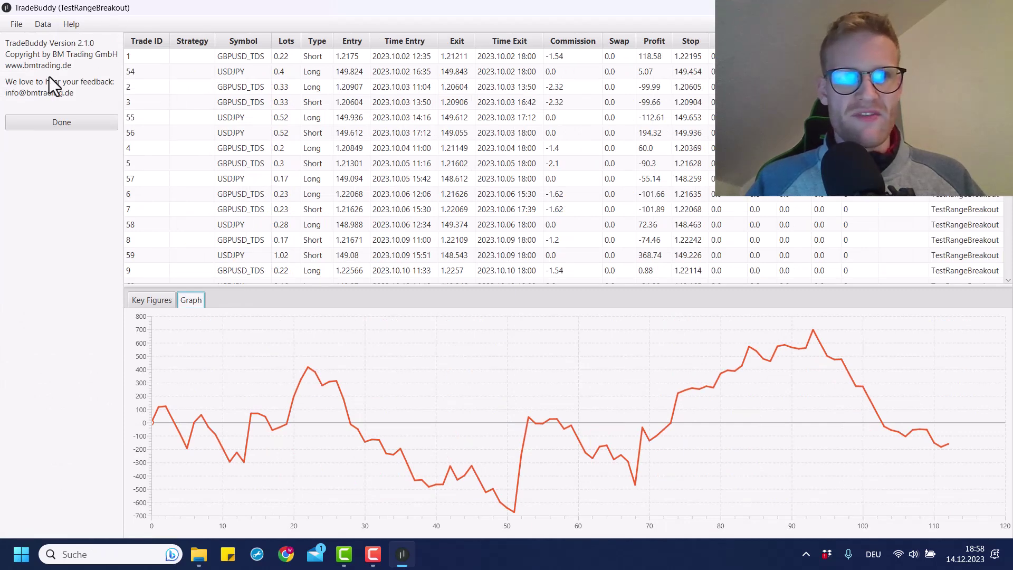
{"action": "left_click", "coordinate": [64, 123]}
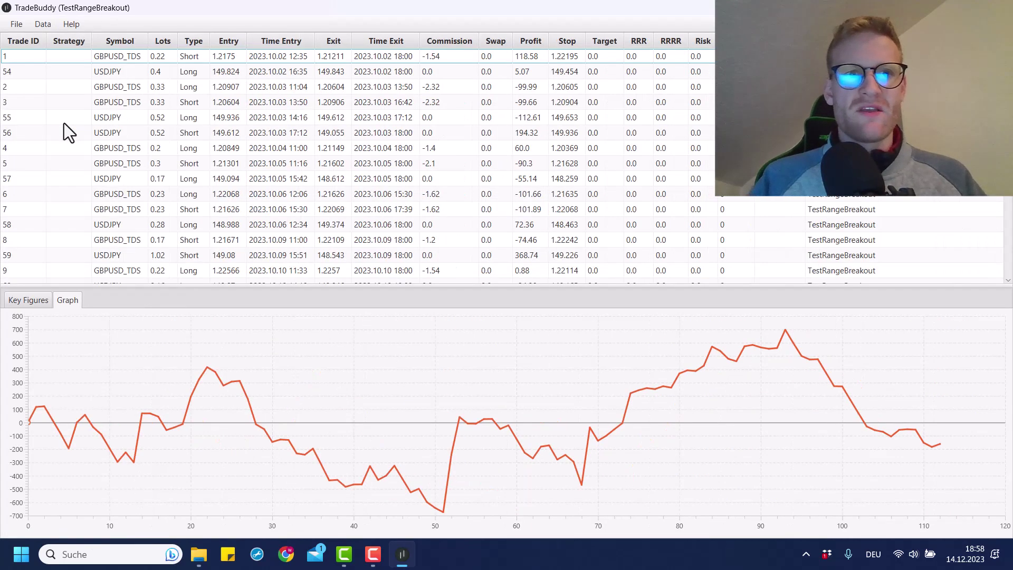
Review the key figures of the unfiltered portfolio and return to its profit graph
{"action": "left_click", "coordinate": [33, 301]}
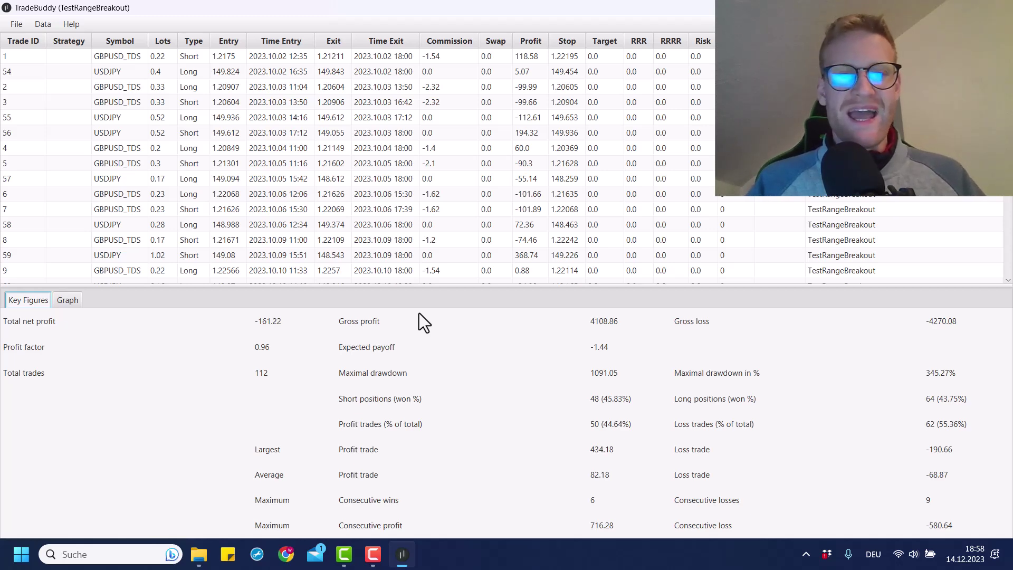
{"action": "left_click", "coordinate": [73, 300]}
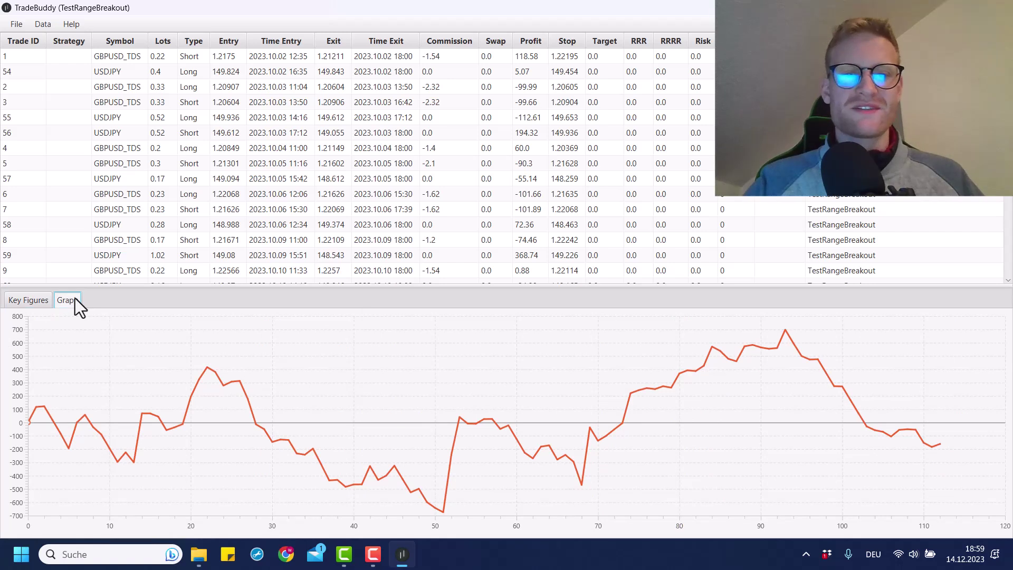